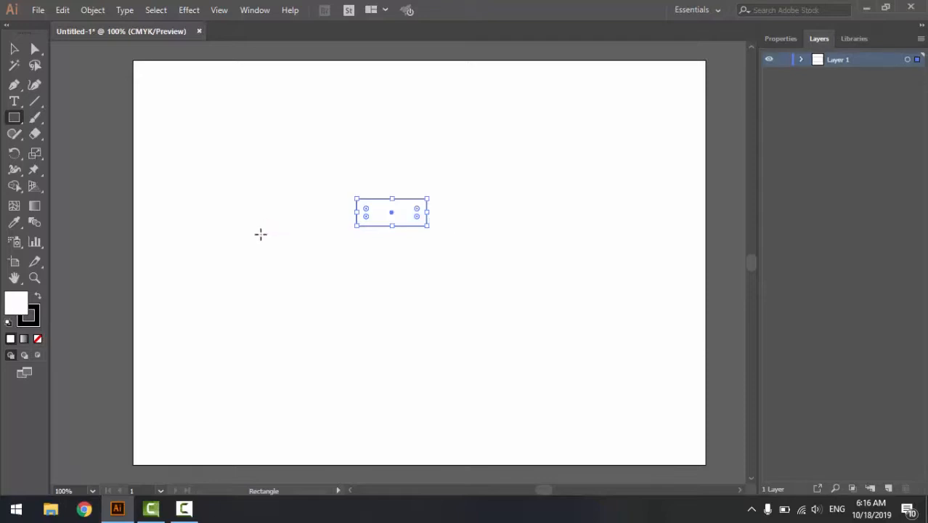
- Remove the stroke from the selected rectangle
{"action": "left_click", "coordinate": [40, 310]}
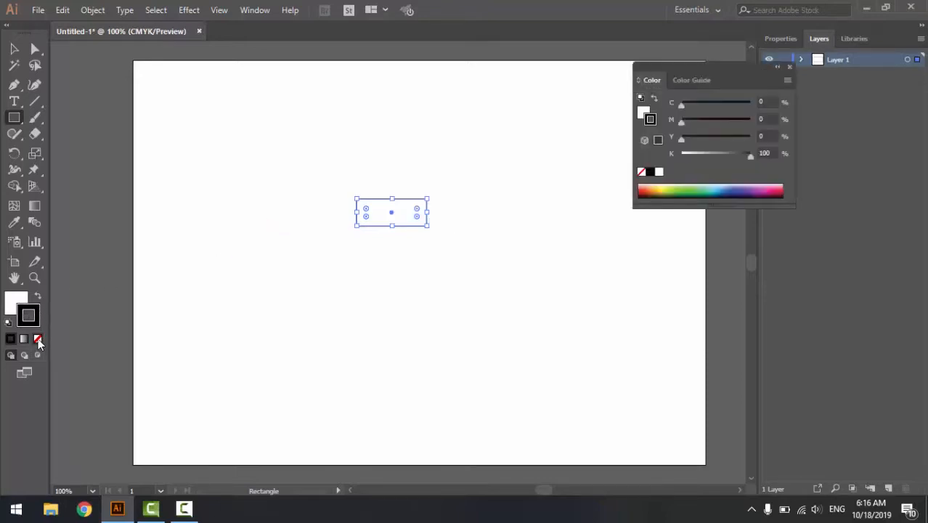
{"action": "left_click", "coordinate": [38, 338]}
{"action": "left_click", "coordinate": [11, 309]}
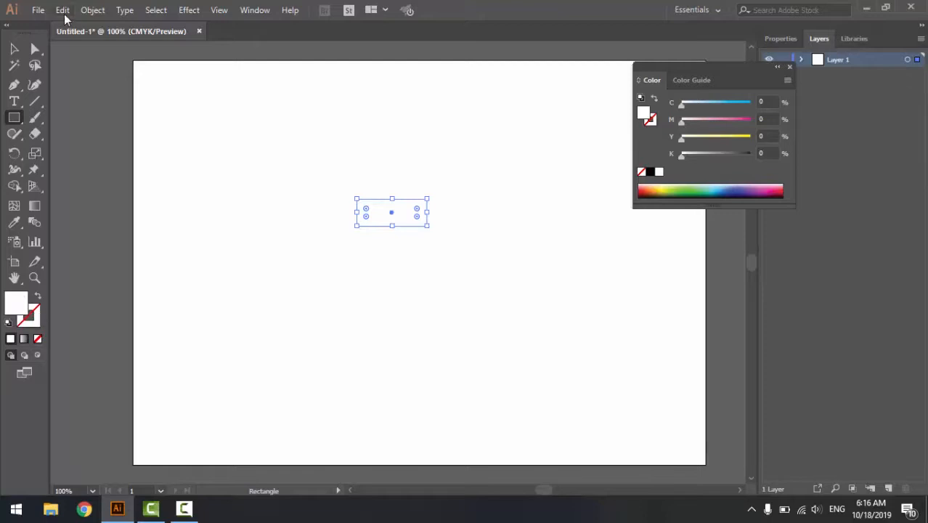
- Fill the rectangle with the dark slate colour 46515B
{"action": "key", "text": "v"}
{"action": "double_click", "coordinate": [16, 302]}
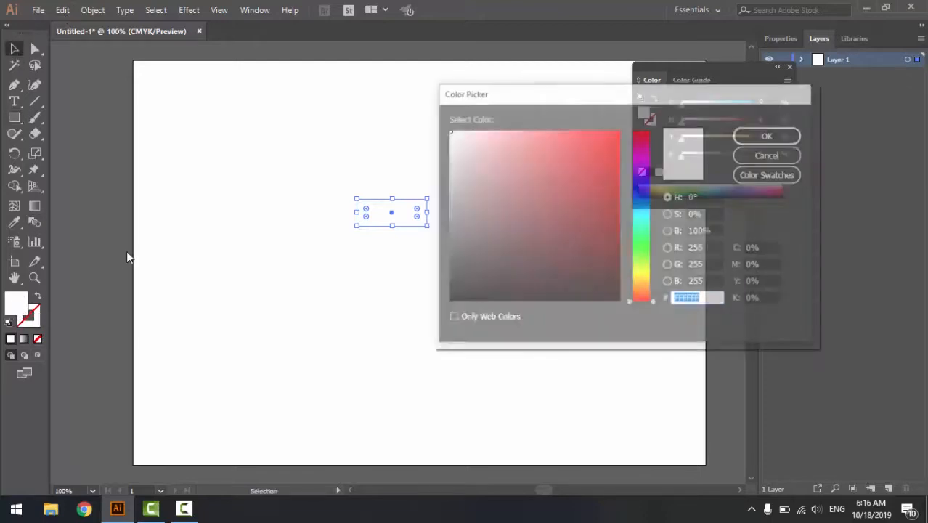
{"action": "left_click_drag", "start_coordinate": [640, 244], "coordinate": [649, 216]}
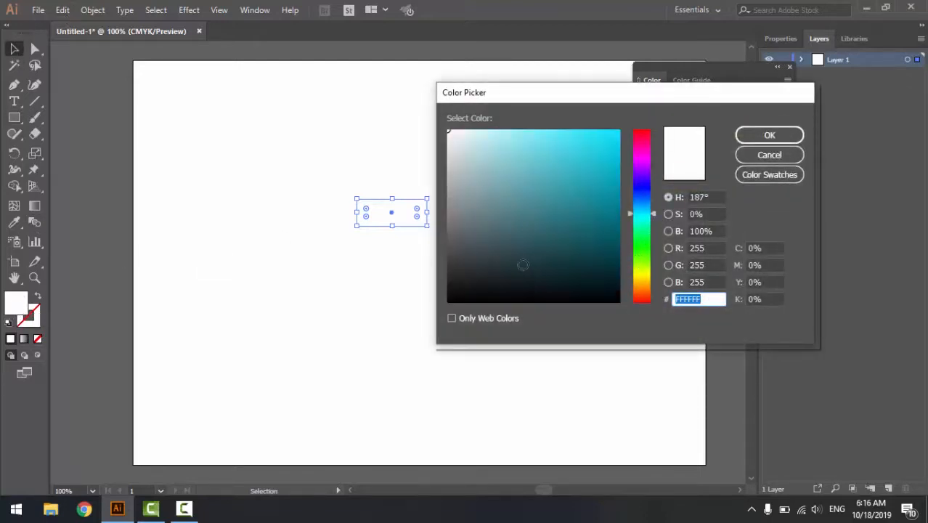
{"action": "left_click_drag", "start_coordinate": [523, 265], "coordinate": [516, 254]}
{"action": "left_click_drag", "start_coordinate": [640, 211], "coordinate": [641, 202]}
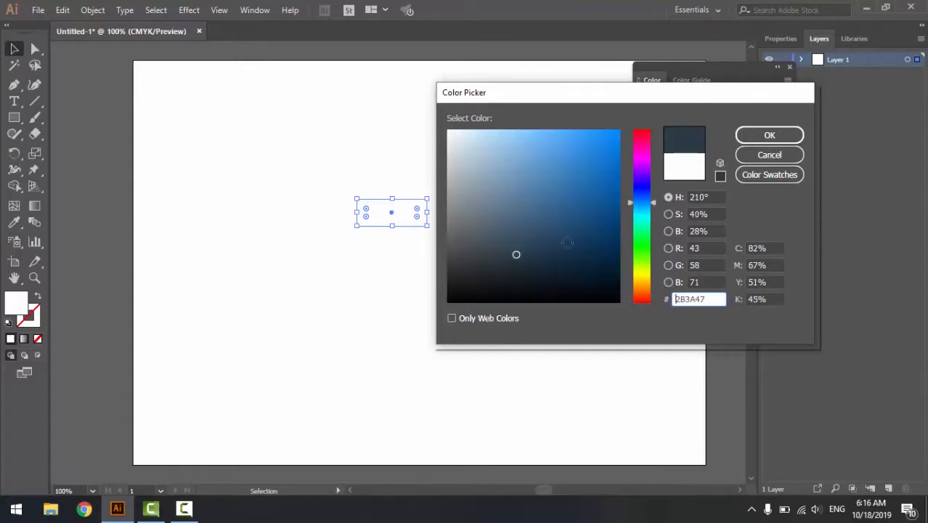
{"action": "mouse_move", "coordinate": [516, 253]}
{"action": "left_mouse_down"}
{"action": "mouse_move", "coordinate": [487, 253]}
{"action": "mouse_move", "coordinate": [487, 241]}
{"action": "left_mouse_up"}
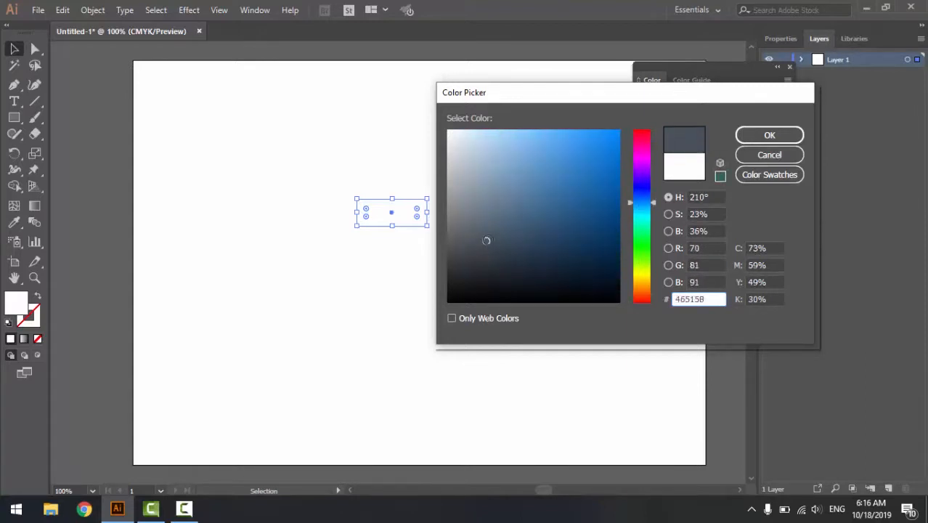
{"action": "left_click", "coordinate": [795, 139]}
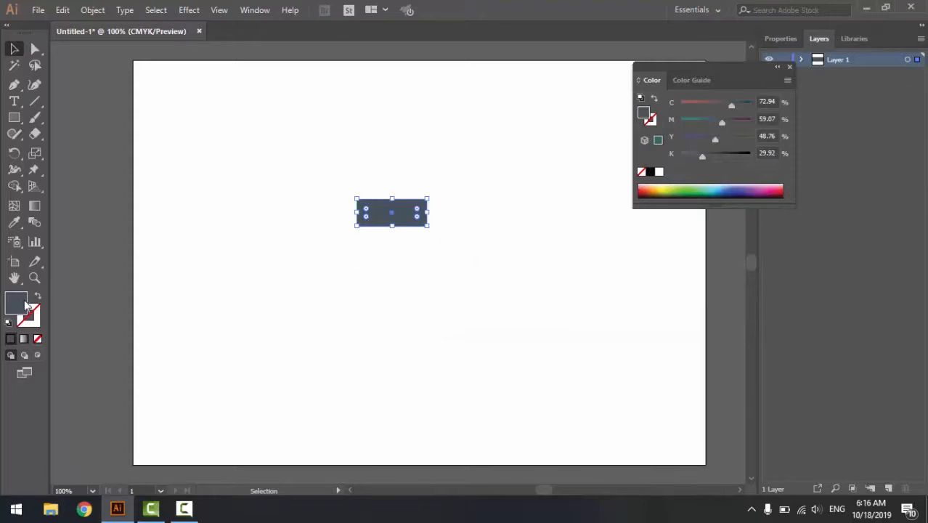
- Change the rectangle's fill to a lighter, muted teal-grey of about C 65, M 42, Y 43, K 9 %
{"action": "double_click", "coordinate": [643, 113]}
{"action": "left_click_drag", "start_coordinate": [634, 202], "coordinate": [634, 210]}
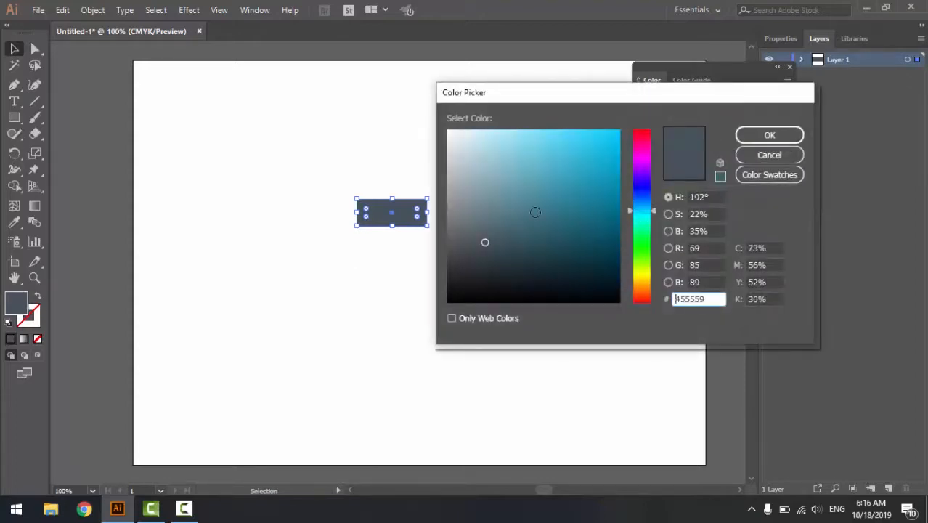
{"action": "left_click", "coordinate": [487, 218]}
{"action": "left_click", "coordinate": [489, 216]}
{"action": "left_click", "coordinate": [762, 137]}
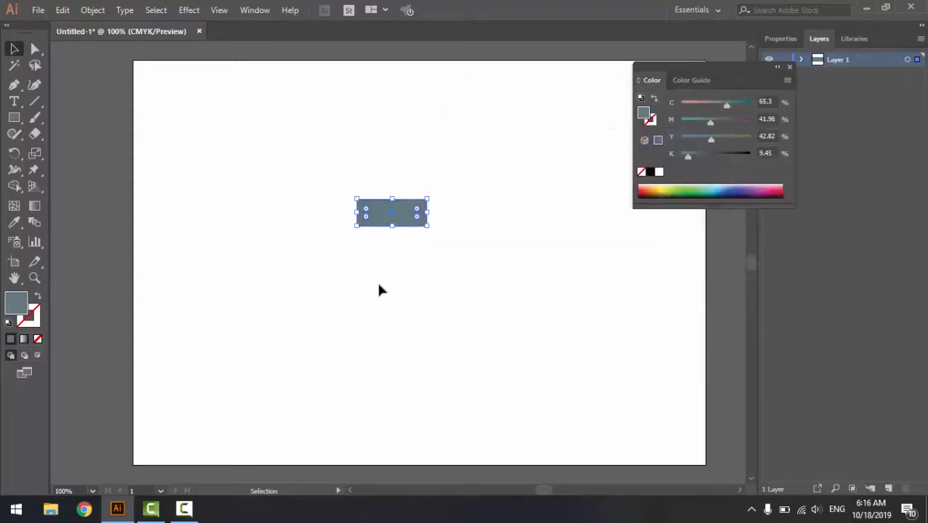
- Widen the teal-grey rectangle slightly by extending its right edge, keeping its height
{"action": "left_click", "coordinate": [378, 282]}
{"action": "left_click", "coordinate": [401, 220]}
{"action": "key", "text": "ctrl+plus"}
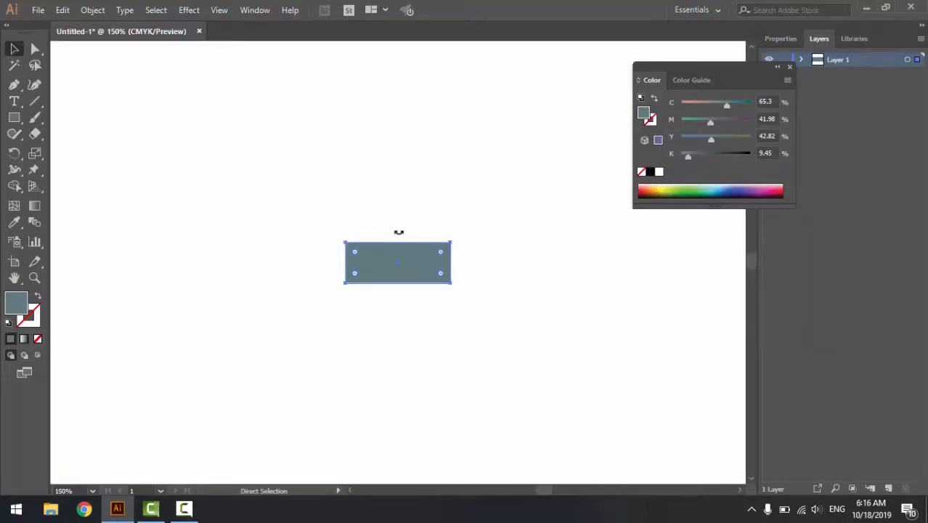
{"action": "left_click_drag", "start_coordinate": [451, 263], "coordinate": [471, 263]}
{"action": "left_click_drag", "start_coordinate": [410, 283], "coordinate": [411, 283]}
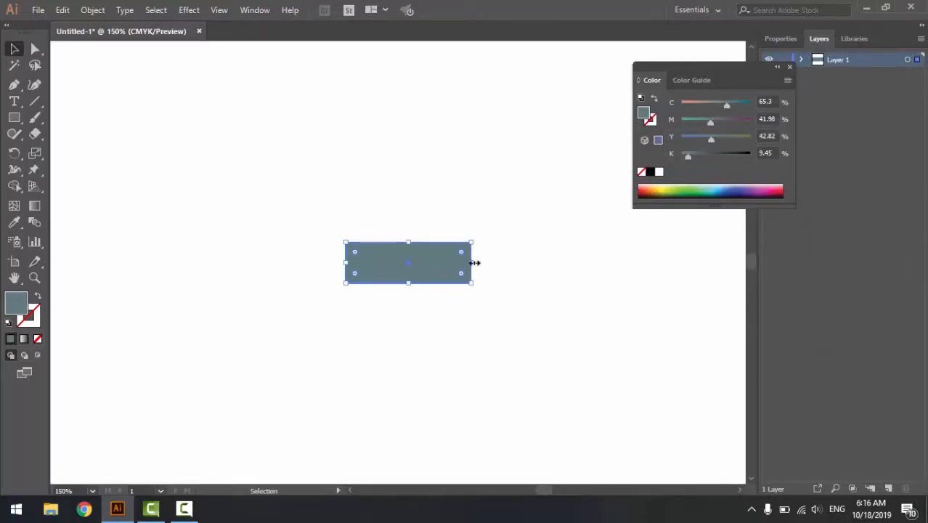
{"action": "left_click_drag", "start_coordinate": [473, 263], "coordinate": [469, 263]}
{"action": "left_click", "coordinate": [512, 270]}
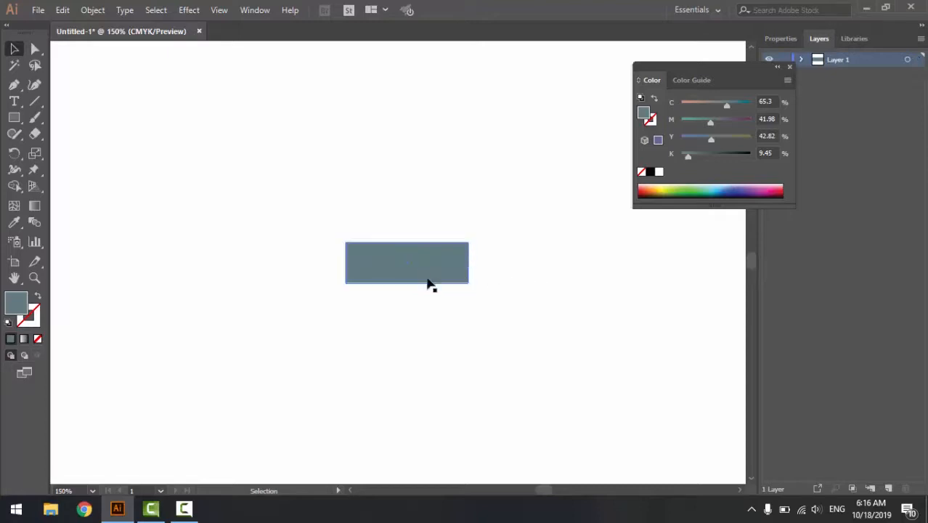
- Paste a copy of the rectangle in front and shorten it to a strip covering about its upper third
{"action": "left_click", "coordinate": [438, 277]}
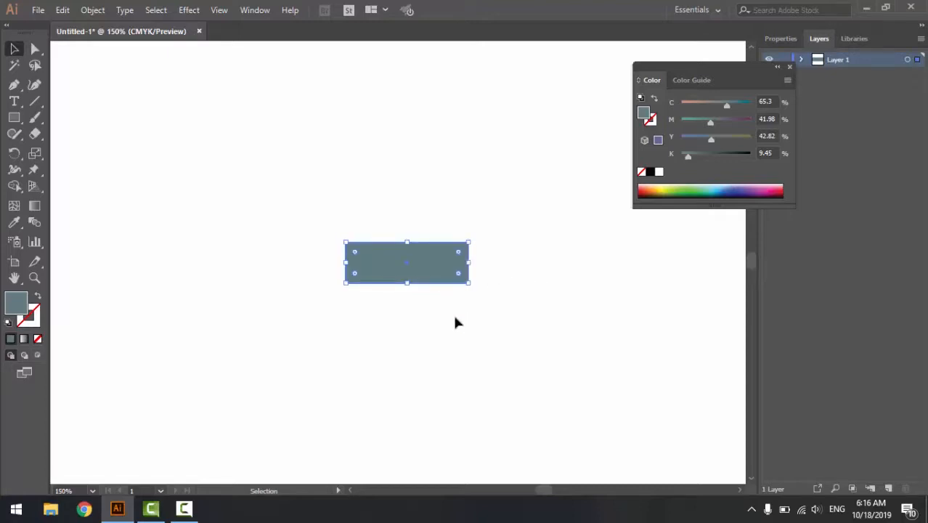
{"action": "key", "text": "a"}
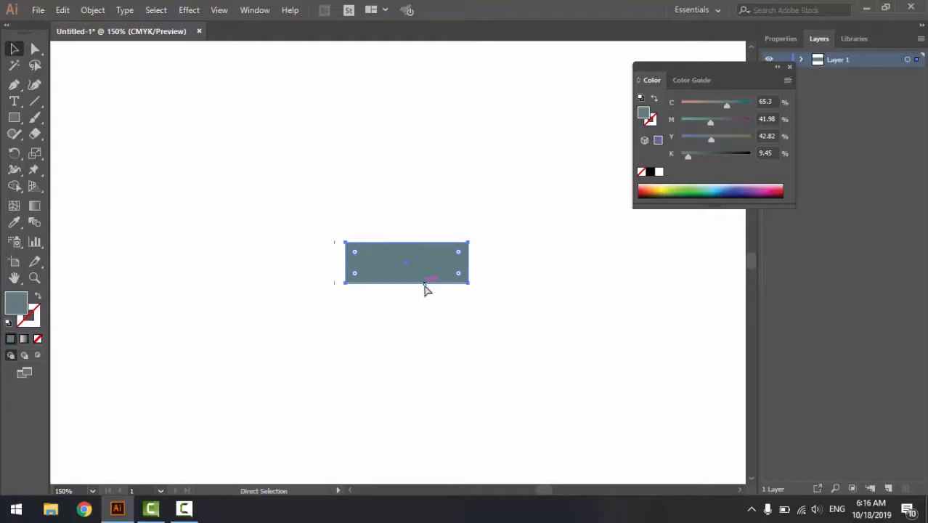
{"action": "key", "text": "ctrl+f"}
{"action": "left_click_drag", "start_coordinate": [408, 284], "coordinate": [408, 256]}
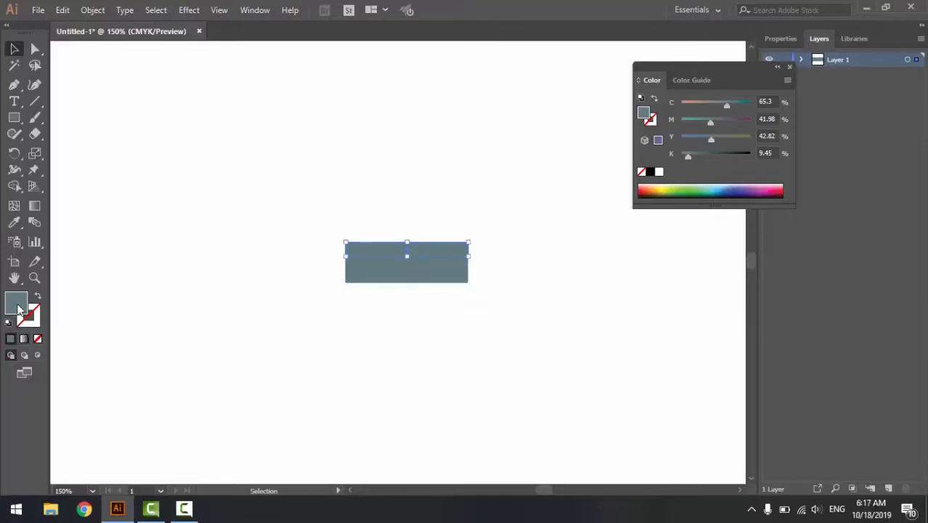
- Fill the upper strip with the light blue-teal colour A3CDD3
{"action": "double_click", "coordinate": [17, 305]}
{"action": "left_click", "coordinate": [486, 175]}
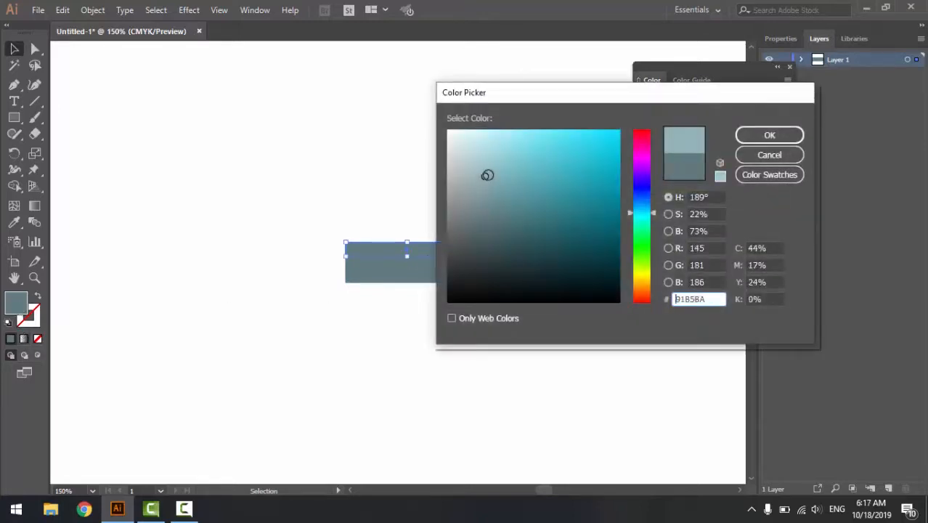
{"action": "left_click", "coordinate": [491, 160]}
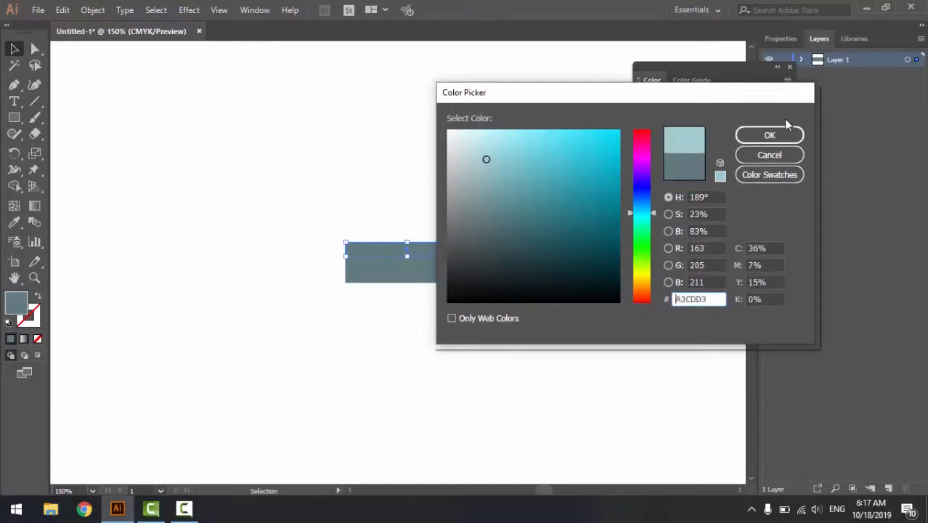
{"action": "left_click", "coordinate": [768, 135]}
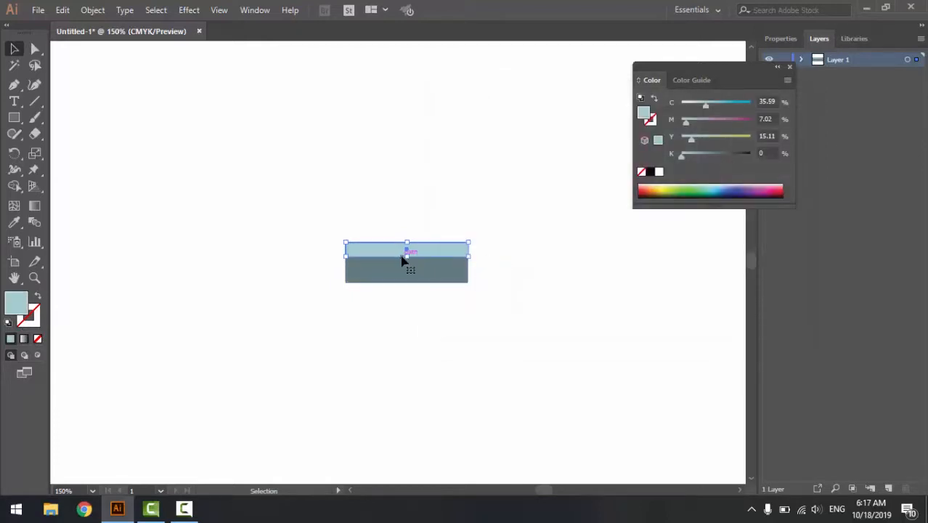
- Extend the light strip to about half the rectangle's height and place a thin light strip just below it
{"action": "mouse_move", "coordinate": [407, 255]}
{"action": "left_mouse_down"}
{"action": "mouse_move", "coordinate": [413, 281]}
{"action": "mouse_move", "coordinate": [403, 288]}
{"action": "mouse_move", "coordinate": [404, 271]}
{"action": "left_mouse_up"}
{"action": "scroll", "coordinate": [421, 265], "scroll_direction": "up", "scroll_amount": 1}
{"action": "key", "text": "Down"}
{"action": "key", "text": "Down"}
{"action": "key", "text": "Down"}
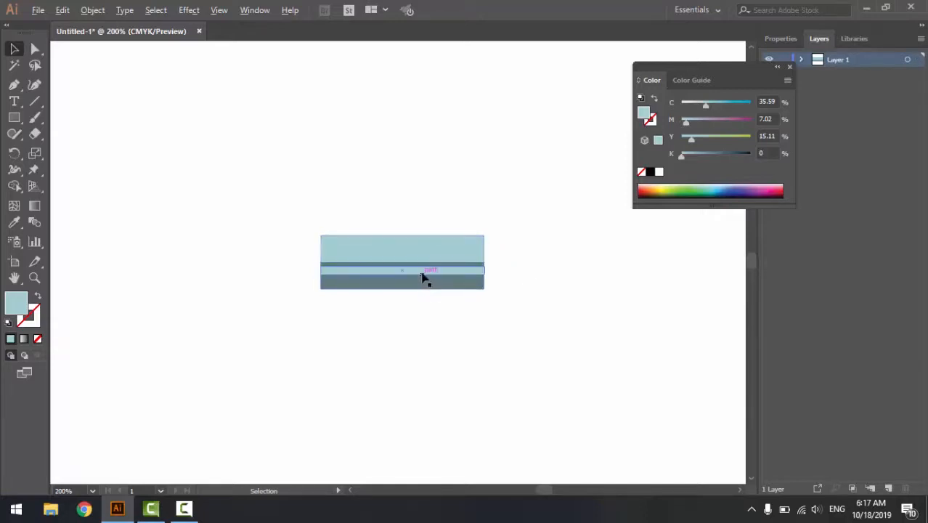
- Duplicate the thin light strip onto the rectangle's bottom edge and fill the copy with the near-black colour 202728
{"action": "left_click_drag", "start_coordinate": [423, 276], "coordinate": [424, 287]}
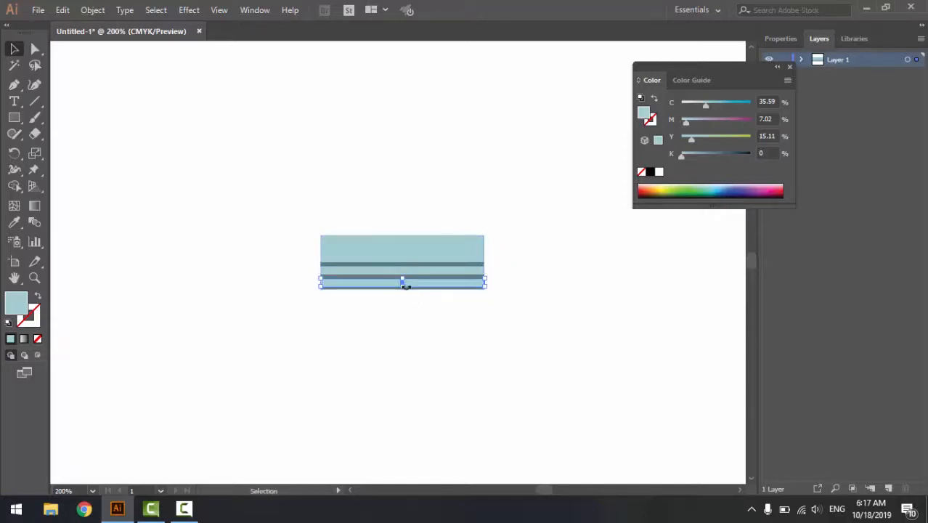
{"action": "key", "text": "Down"}
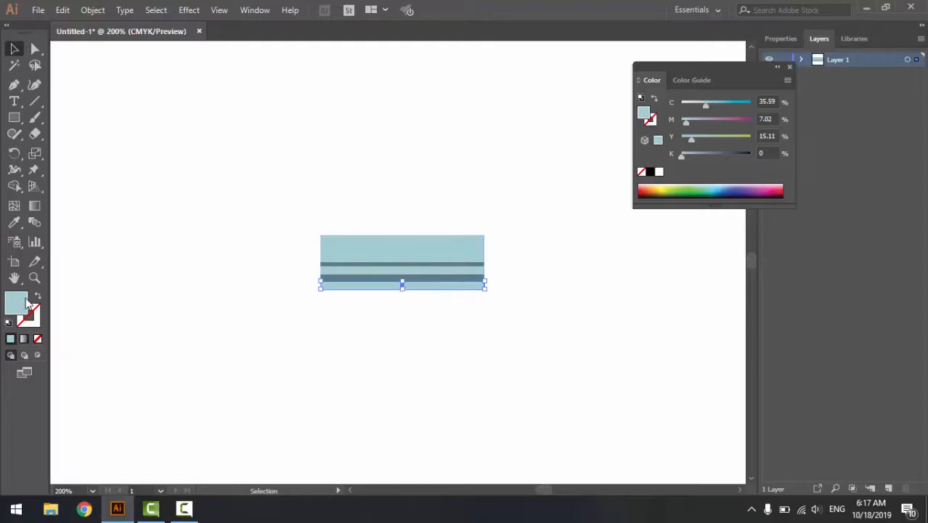
{"action": "double_click", "coordinate": [18, 302]}
{"action": "left_click", "coordinate": [477, 288]}
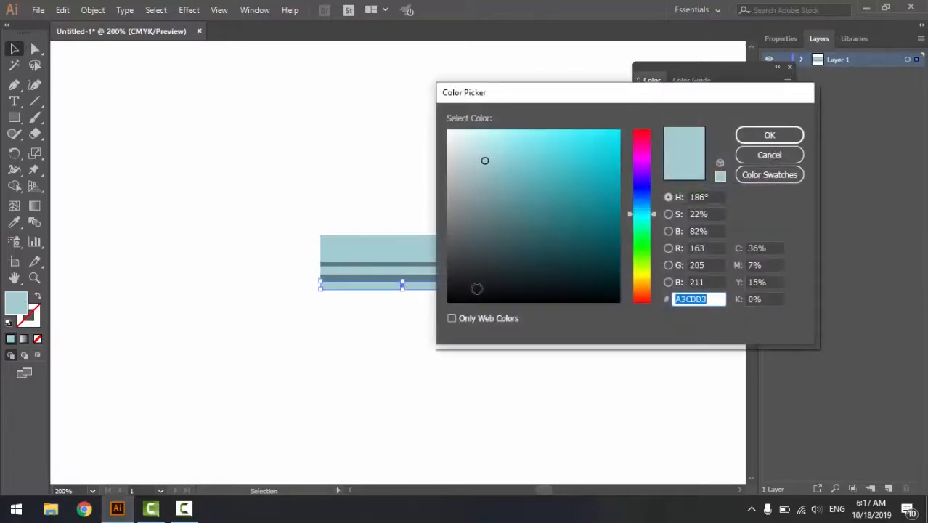
{"action": "left_click", "coordinate": [480, 273]}
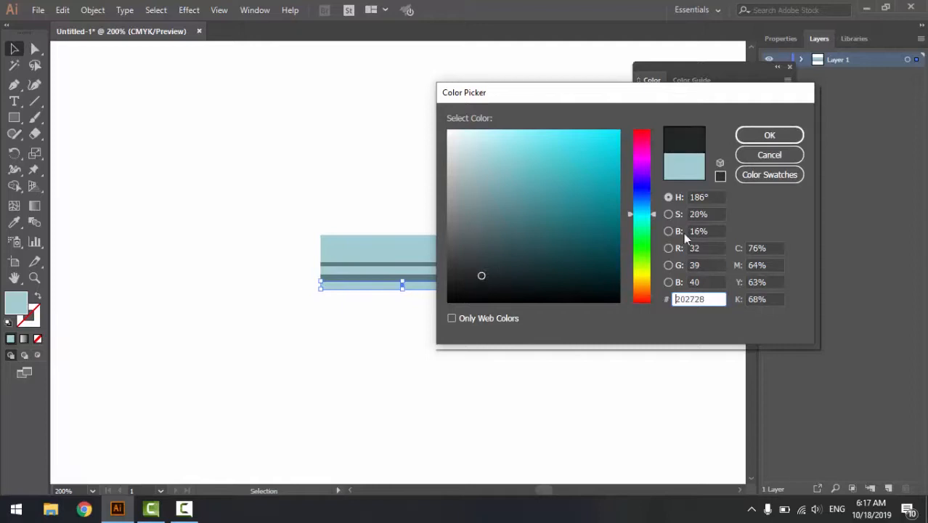
{"action": "left_click", "coordinate": [769, 135]}
{"action": "left_click", "coordinate": [423, 311]}
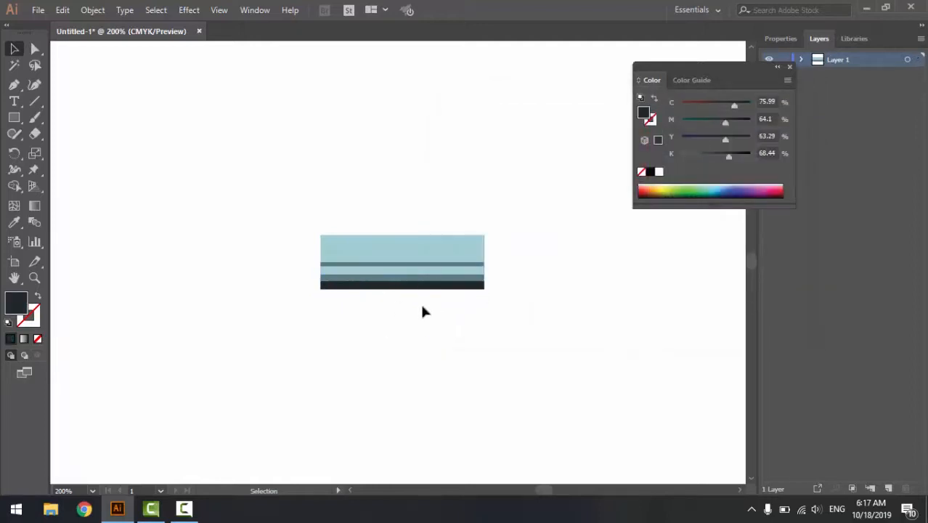
- Move the thin light strip up close to the broad light strip and reduce its height by about half
{"action": "left_click", "coordinate": [443, 272]}
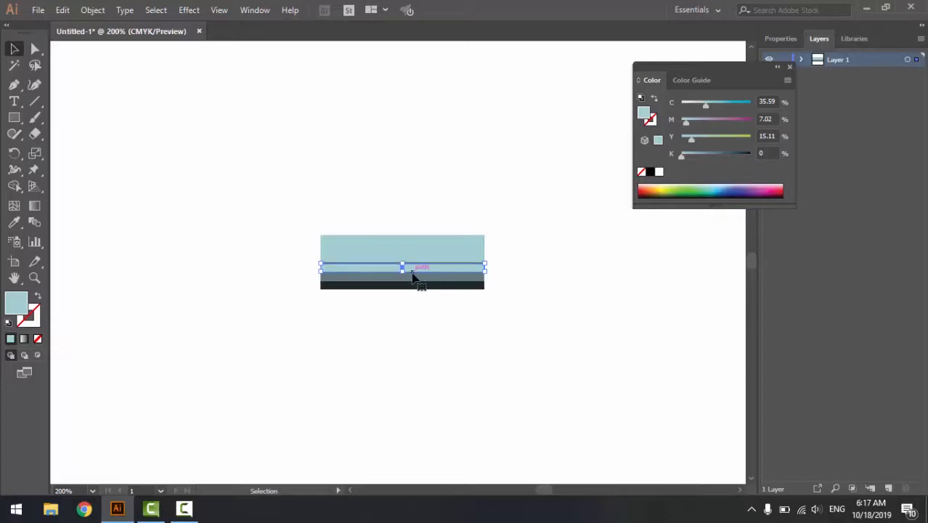
{"action": "left_click_drag", "start_coordinate": [403, 268], "coordinate": [405, 268]}
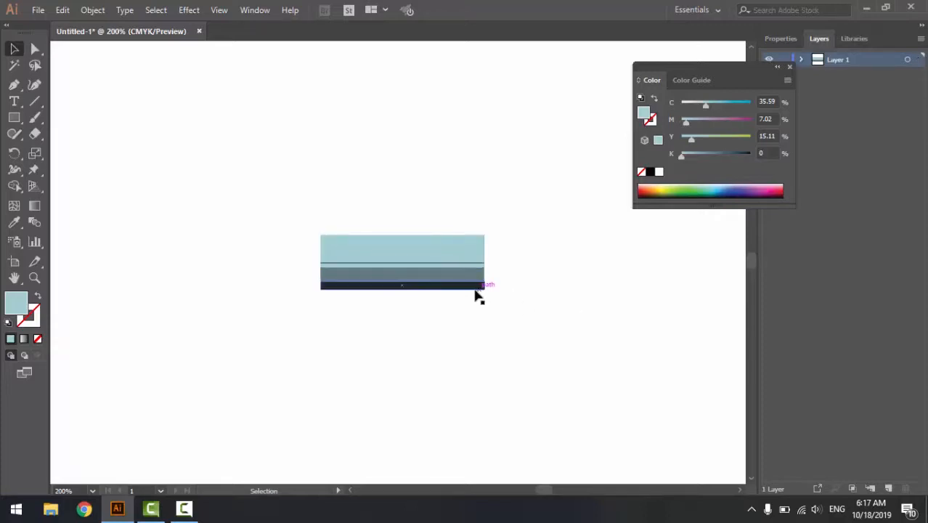
{"action": "double_click", "coordinate": [464, 290]}
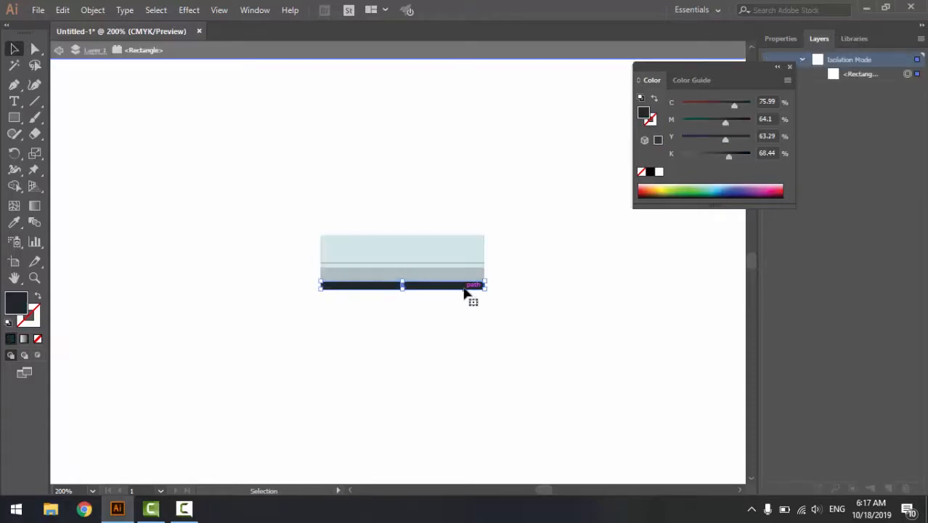
{"action": "left_click", "coordinate": [163, 311]}
{"action": "left_click", "coordinate": [324, 288]}
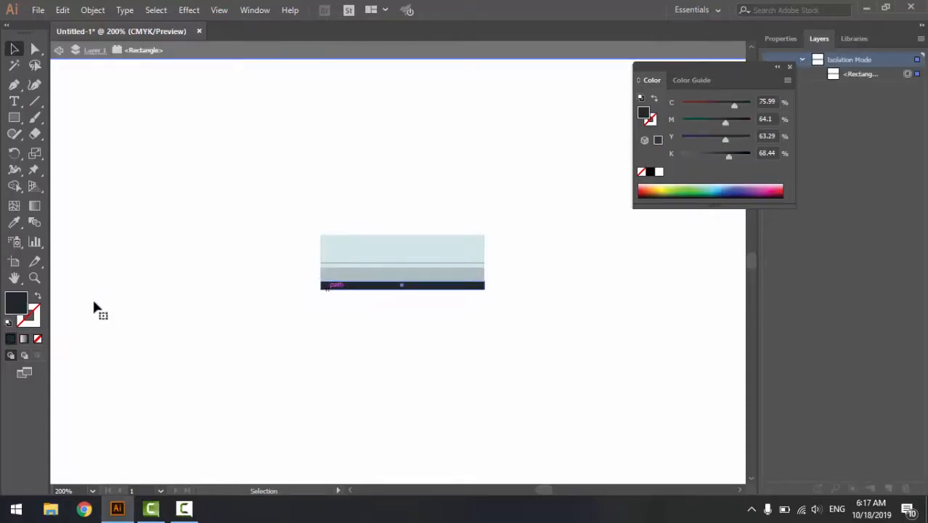
{"action": "double_click", "coordinate": [17, 301]}
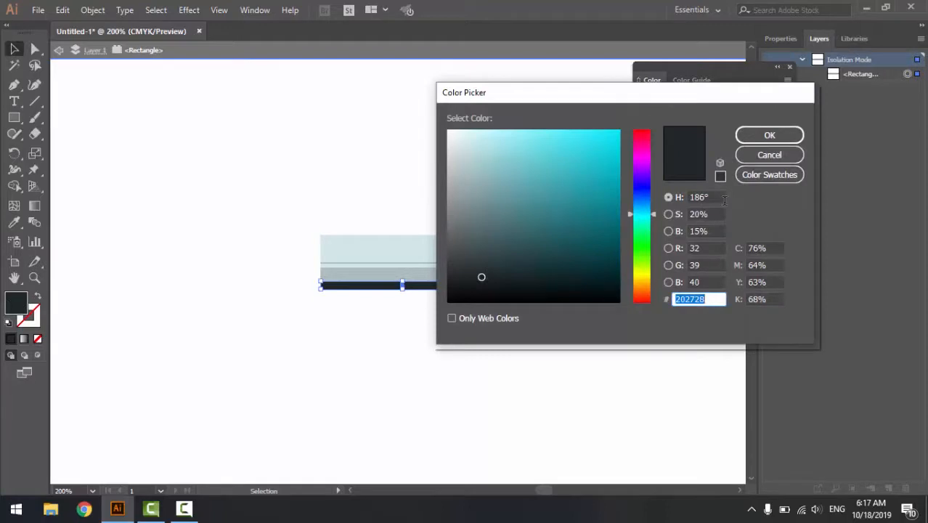
{"action": "left_click", "coordinate": [784, 156]}
{"action": "double_click", "coordinate": [401, 304]}
- Change the fill of the near-black bottom strip to the grey-teal colour 506466
{"action": "left_click", "coordinate": [383, 288]}
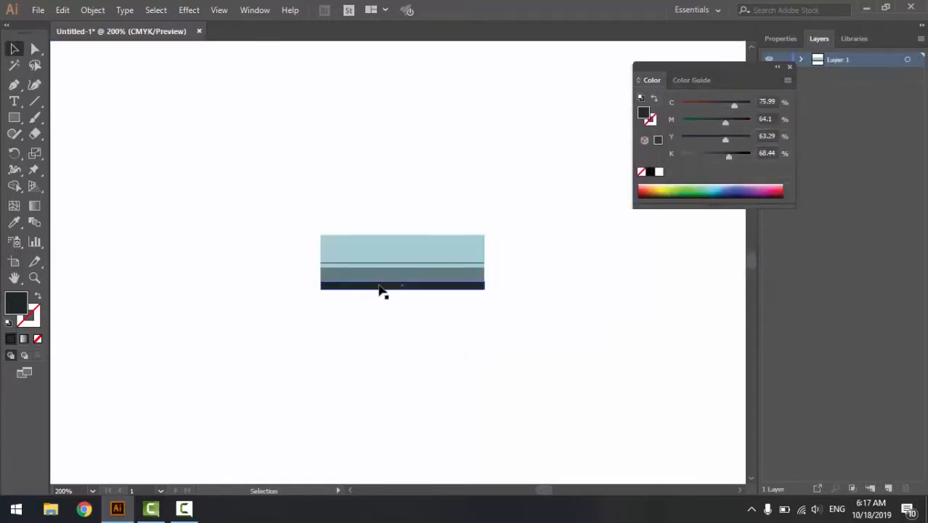
{"action": "left_click", "coordinate": [383, 288]}
{"action": "double_click", "coordinate": [13, 310]}
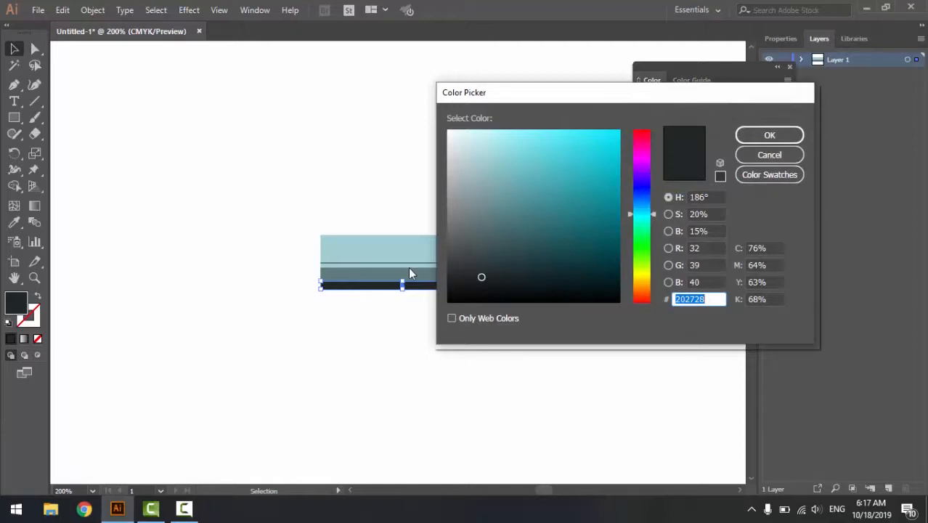
{"action": "left_click_drag", "start_coordinate": [481, 258], "coordinate": [485, 232]}
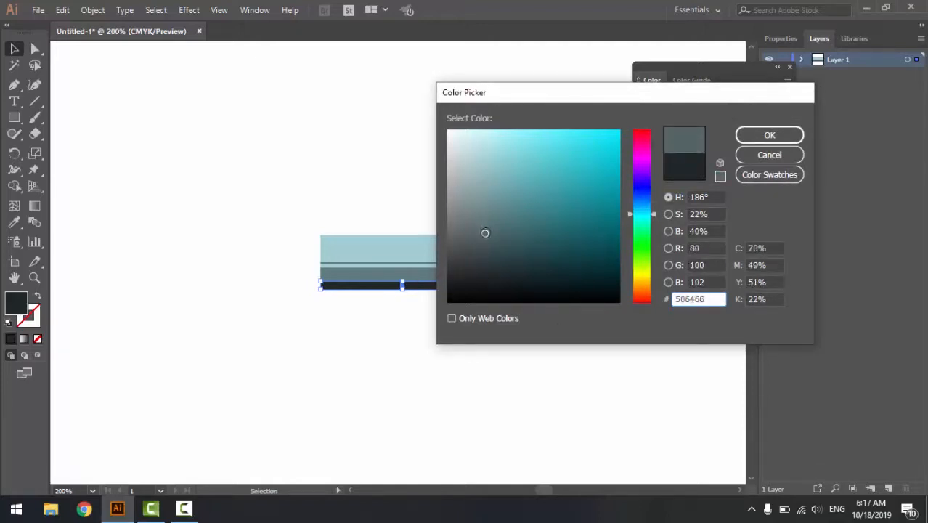
{"action": "left_click", "coordinate": [758, 142]}
{"action": "left_click", "coordinate": [479, 329]}
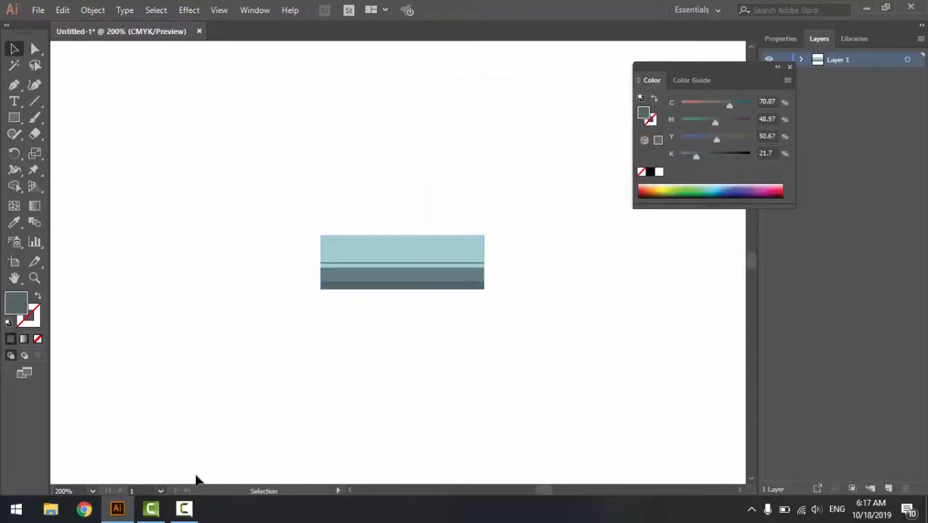
- Draw a small dark rectangle overlapping the striped shape's right edge, level with the thin light strip
{"action": "key", "text": "m"}
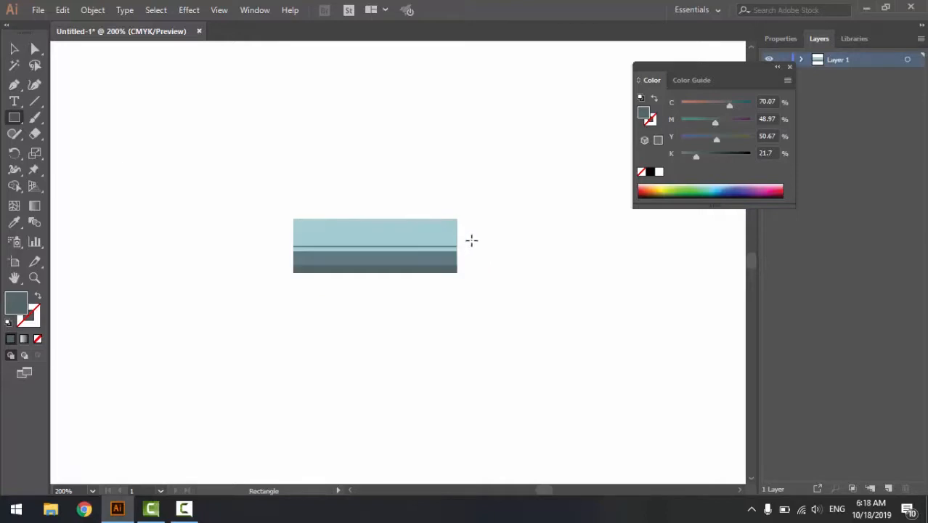
{"action": "left_click_drag", "start_coordinate": [470, 241], "coordinate": [455, 252]}
{"action": "left_click", "coordinate": [14, 48]}
{"action": "left_click", "coordinate": [417, 251]}
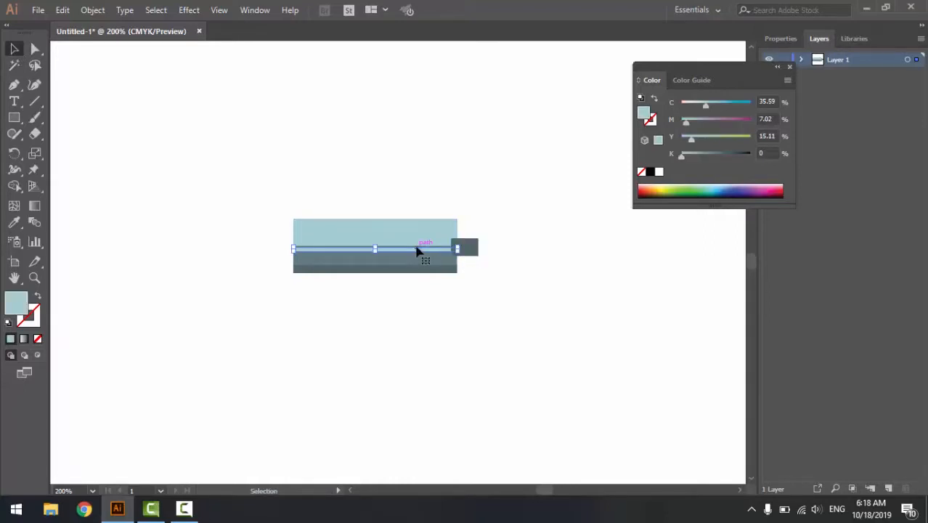
- Send the small dark rectangle at the striped shape's right edge to the back, behind the shape
{"action": "left_click_drag", "start_coordinate": [423, 245], "coordinate": [468, 251]}
{"action": "left_click", "coordinate": [550, 247]}
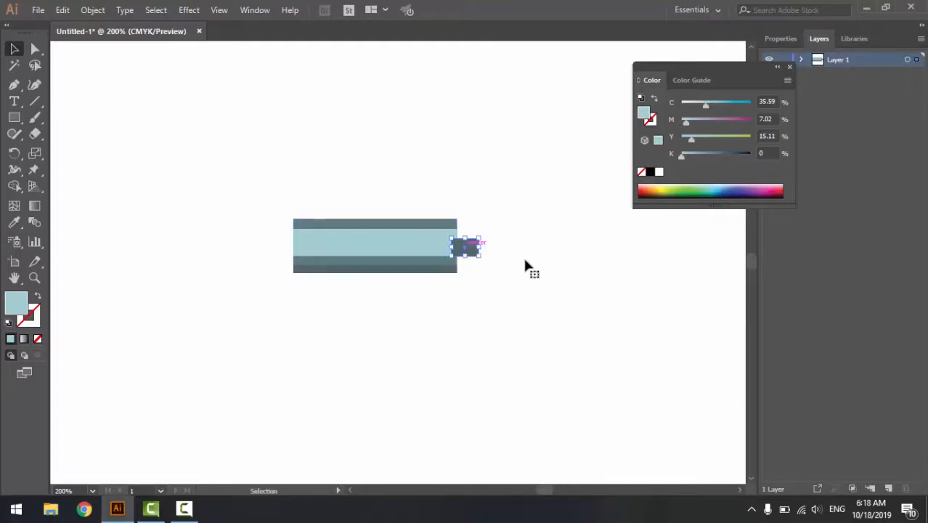
{"action": "right_click", "coordinate": [473, 257]}
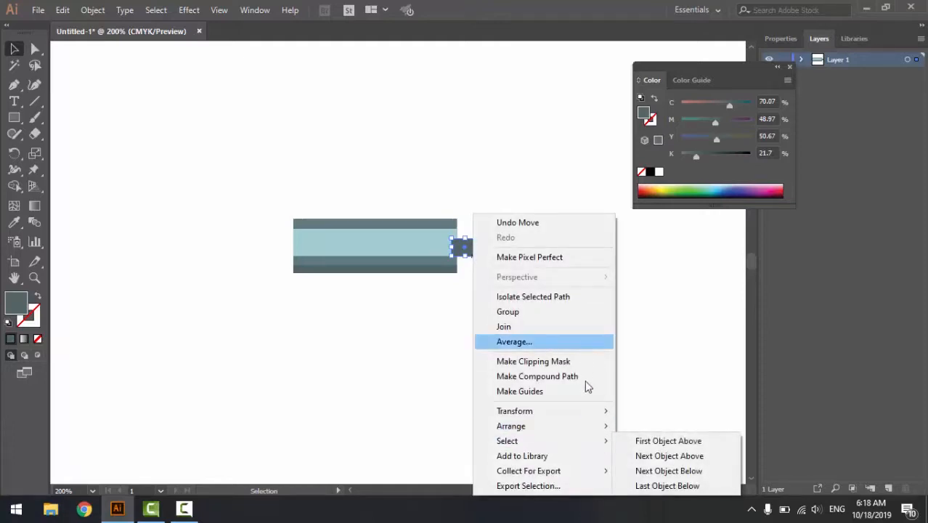
{"action": "mouse_move", "coordinate": [589, 433]}
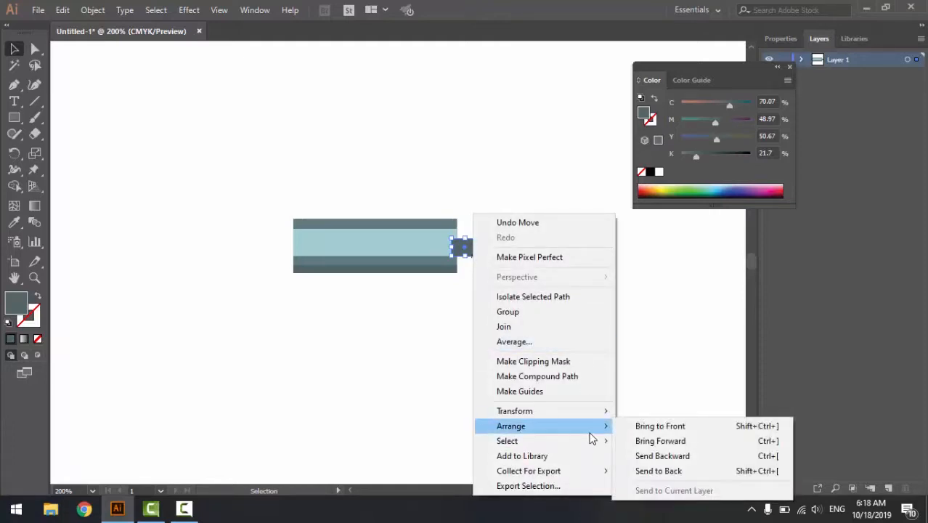
{"action": "left_click", "coordinate": [659, 471]}
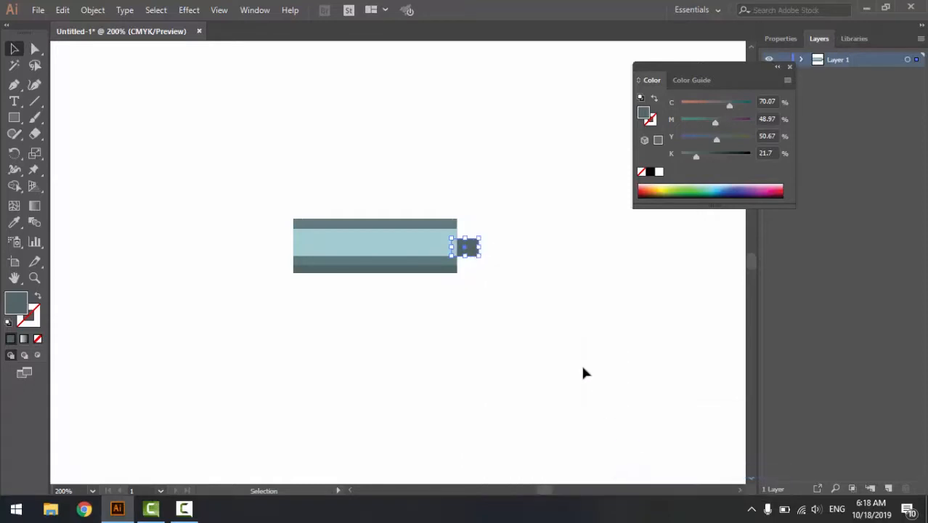
{"action": "left_click", "coordinate": [494, 294]}
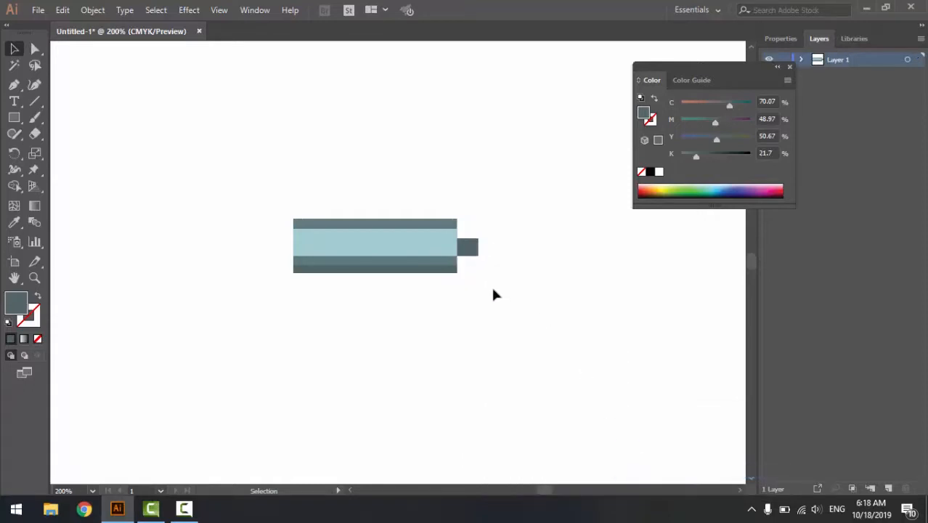
{"action": "left_click", "coordinate": [480, 248]}
{"action": "key", "text": "ctrl+="}
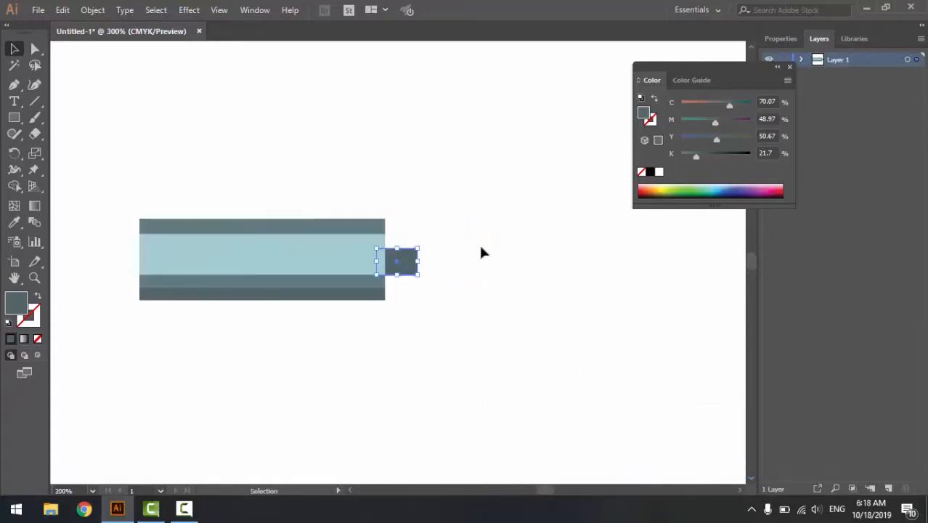
{"action": "left_click_drag", "start_coordinate": [419, 262], "coordinate": [417, 262]}
{"action": "left_click", "coordinate": [463, 282]}
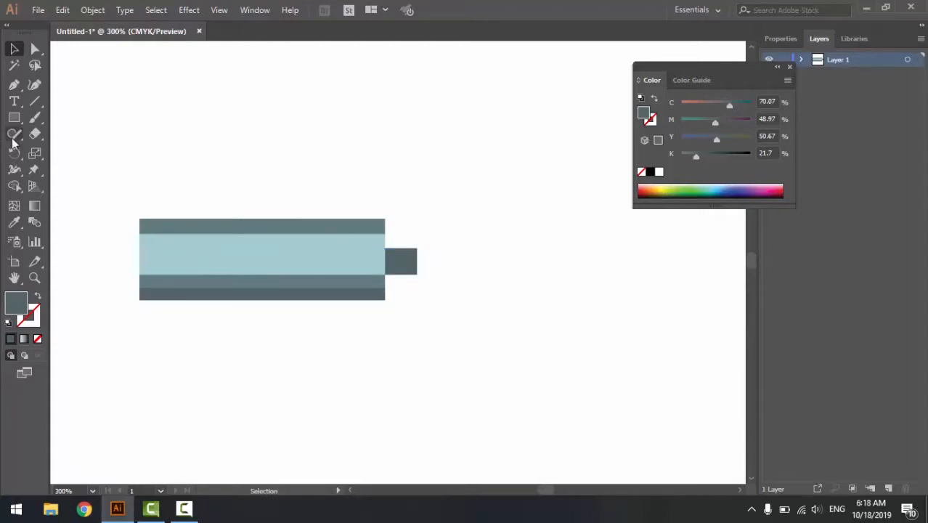
- Draw an upright rounded rectangle about 3.8 by 10.4 mm against the small rectangle's outer end and fill it with dark teal 323F3F
{"action": "left_click", "coordinate": [14, 117]}
{"action": "left_click", "coordinate": [115, 136]}
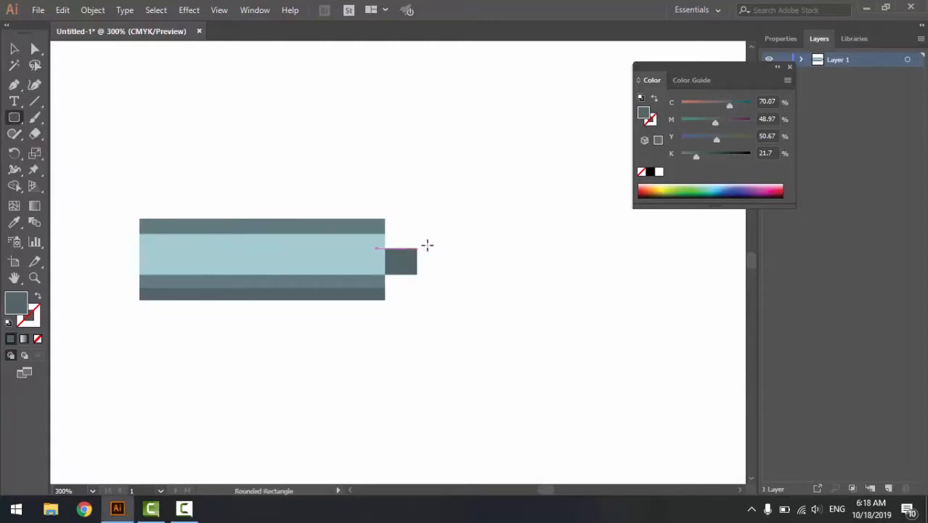
{"action": "left_click_drag", "start_coordinate": [418, 236], "coordinate": [440, 293]}
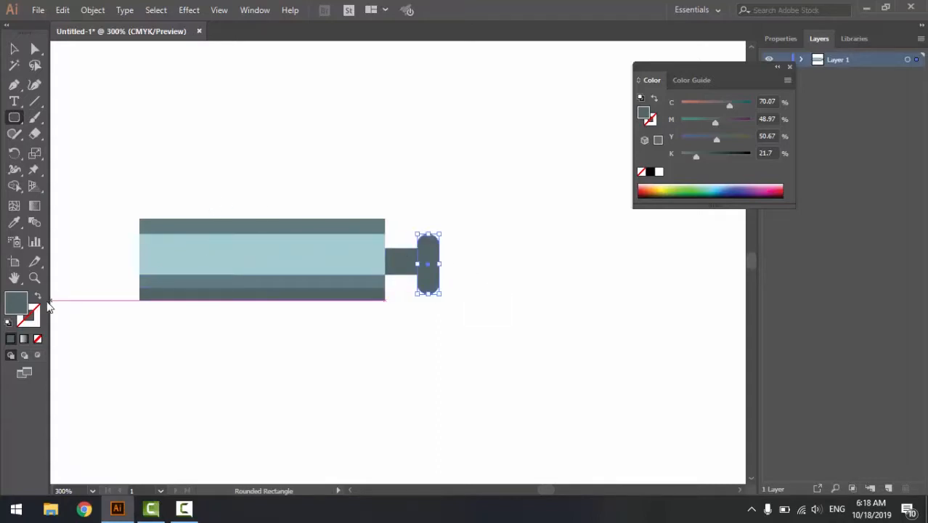
{"action": "double_click", "coordinate": [18, 305]}
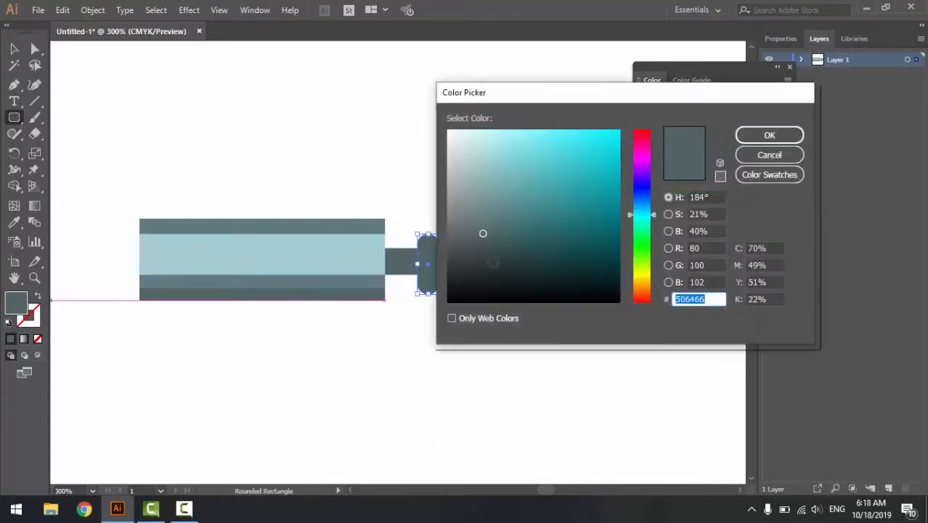
{"action": "left_click", "coordinate": [481, 259]}
{"action": "left_click", "coordinate": [770, 135]}
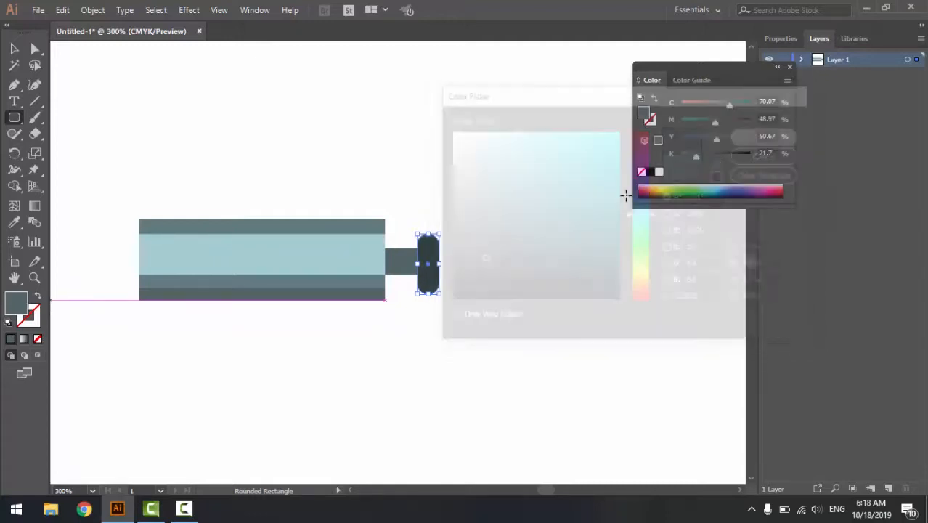
{"action": "left_click", "coordinate": [79, 105]}
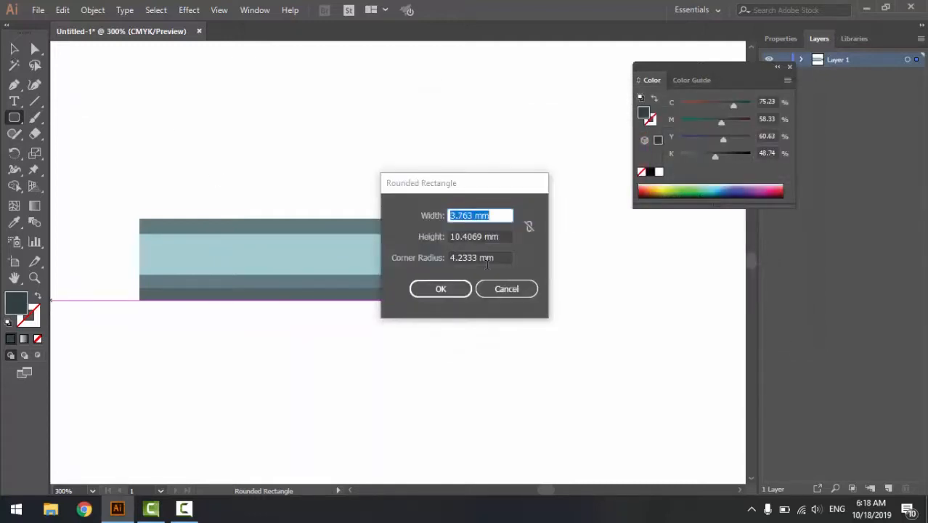
{"action": "left_click", "coordinate": [504, 289]}
{"action": "left_click", "coordinate": [15, 50]}
- Draw a dark circle below the striped shape, with a smaller concentric circle inside it
{"action": "key", "text": "space"}
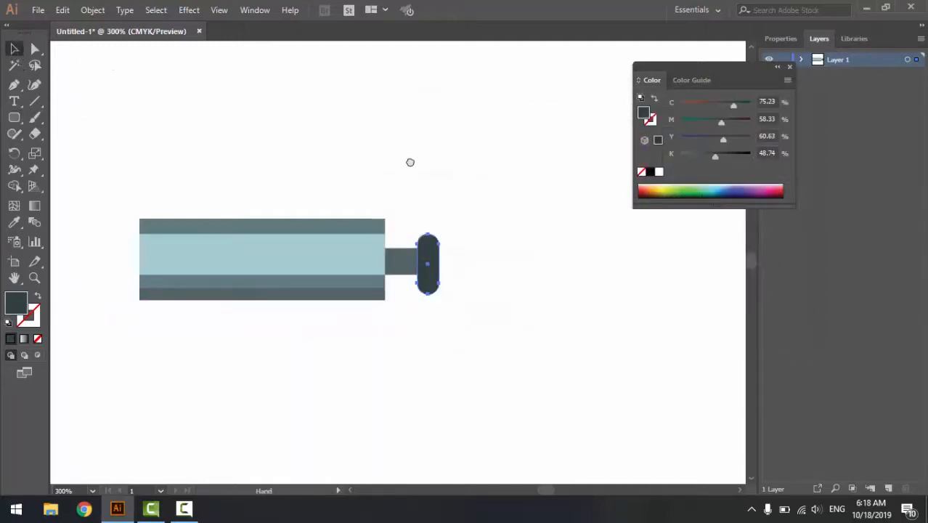
{"action": "left_click_drag", "start_coordinate": [354, 192], "coordinate": [410, 162]}
{"action": "key", "text": "ctrl+minus"}
{"action": "key", "text": "space"}
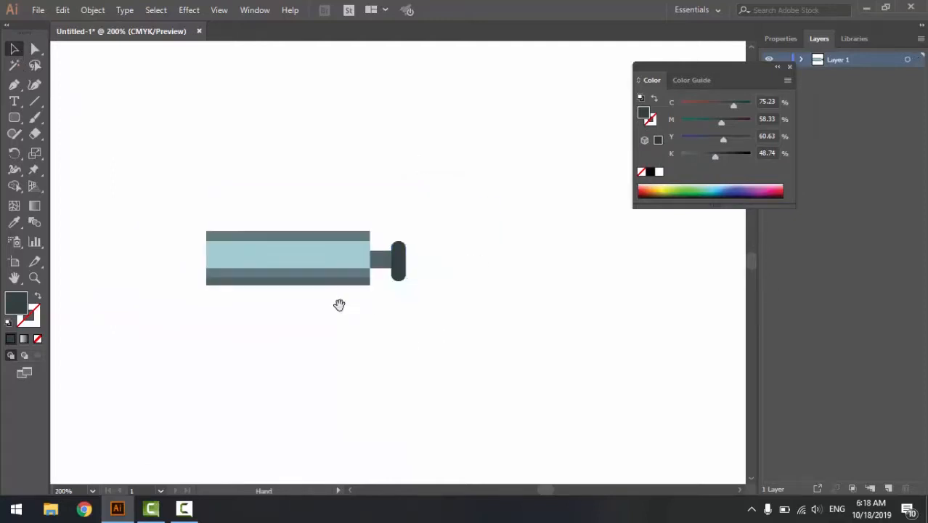
{"action": "left_click_drag", "start_coordinate": [337, 304], "coordinate": [430, 237]}
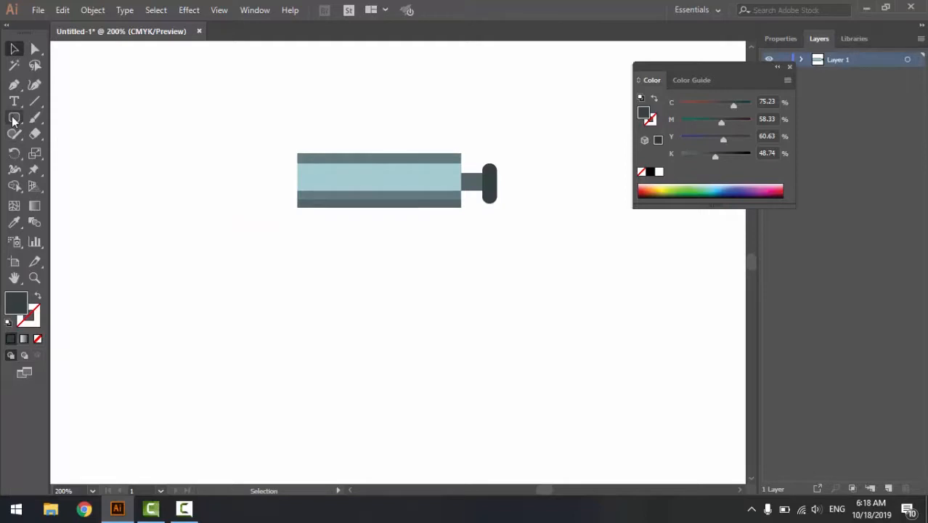
{"action": "left_click_drag", "start_coordinate": [14, 122], "coordinate": [58, 149]}
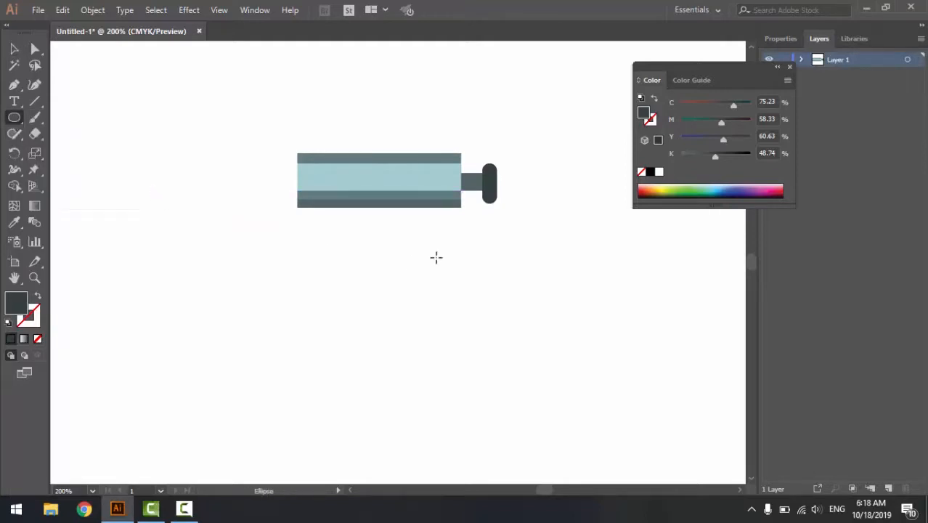
{"action": "left_click_drag", "start_coordinate": [372, 227], "coordinate": [401, 257]}
{"action": "left_click_drag", "start_coordinate": [406, 223], "coordinate": [397, 234]}
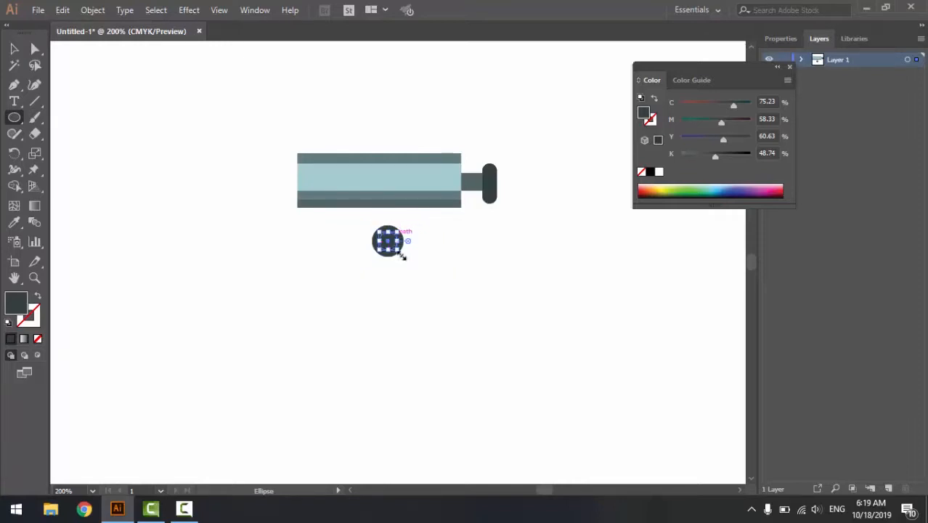
- Fill the smaller inner circle with a very pale blue, C 9.31, M 0, Y 1.98, K 0
{"action": "double_click", "coordinate": [16, 303]}
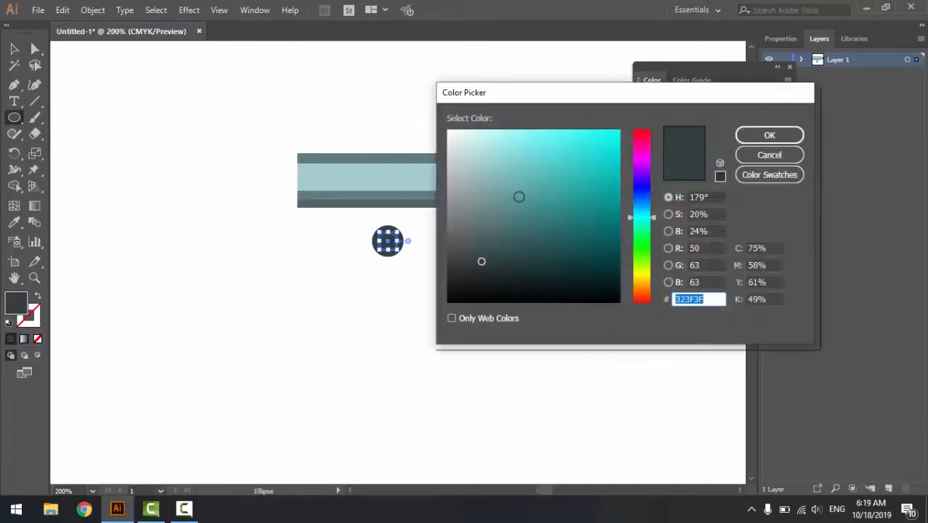
{"action": "left_click_drag", "start_coordinate": [480, 133], "coordinate": [469, 131]}
{"action": "left_click", "coordinate": [769, 137]}
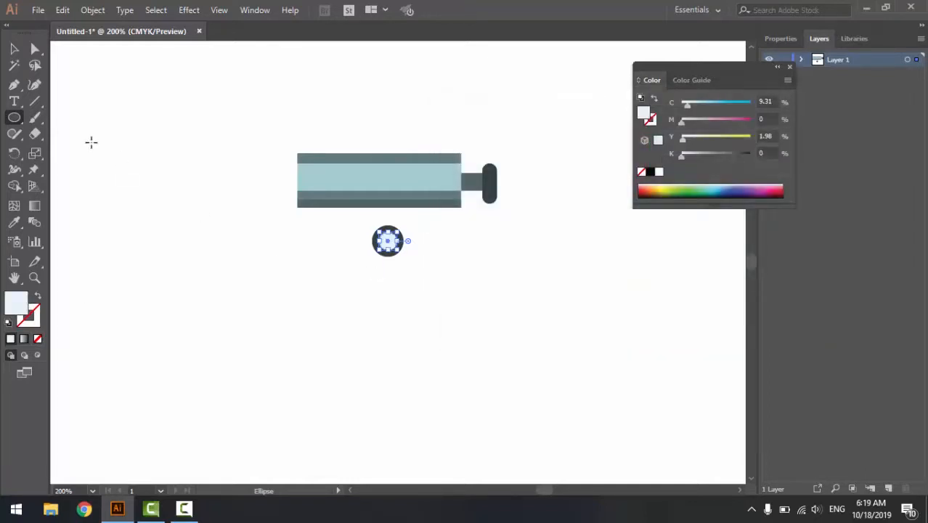
{"action": "key", "text": "v"}
{"action": "left_click", "coordinate": [350, 260]}
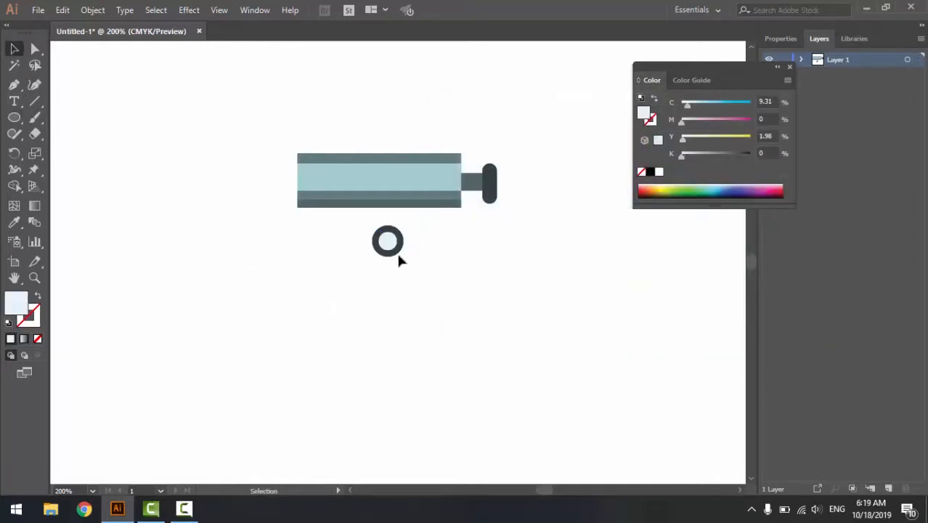
- Change the fill of the larger outer circle to orange F27300
{"action": "left_click", "coordinate": [386, 248]}
{"action": "key", "text": "ctrl+plus"}
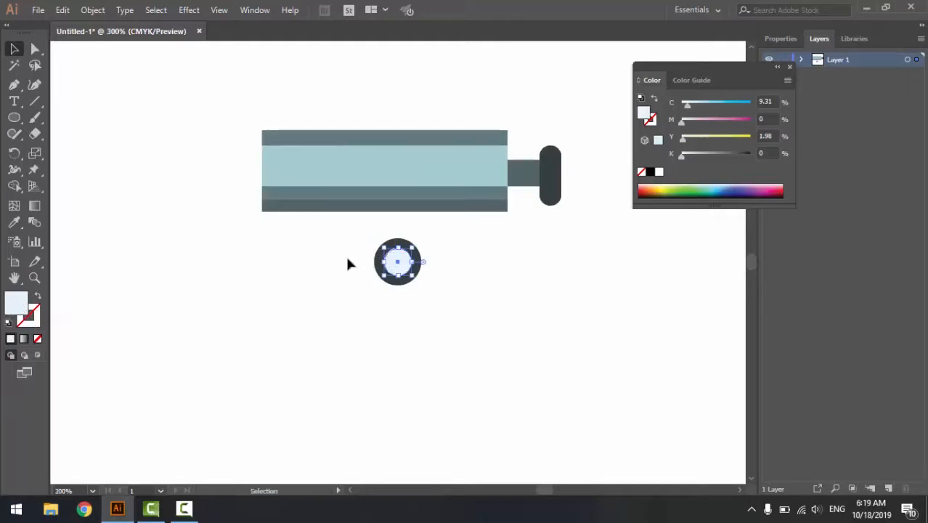
{"action": "left_click", "coordinate": [347, 257]}
{"action": "left_click", "coordinate": [379, 266]}
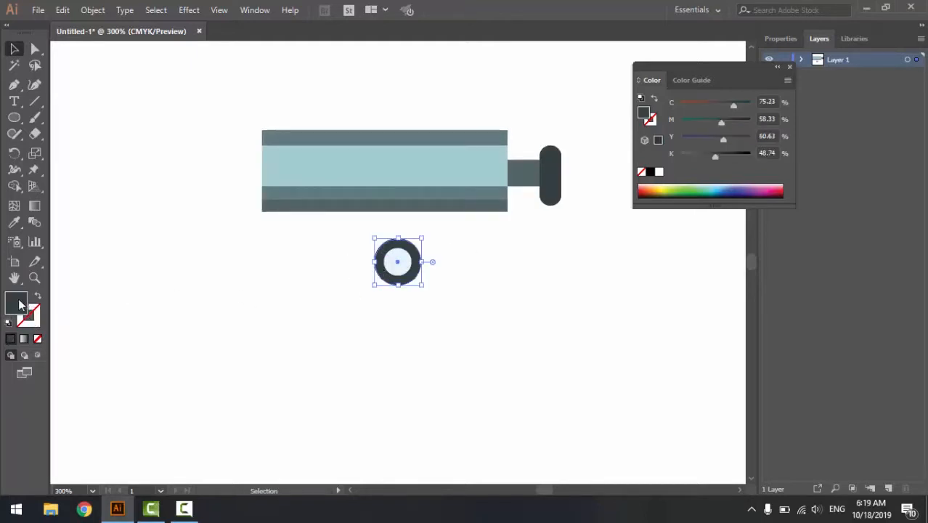
{"action": "double_click", "coordinate": [20, 305]}
{"action": "left_click_drag", "start_coordinate": [628, 152], "coordinate": [640, 290]}
{"action": "left_click", "coordinate": [620, 138]}
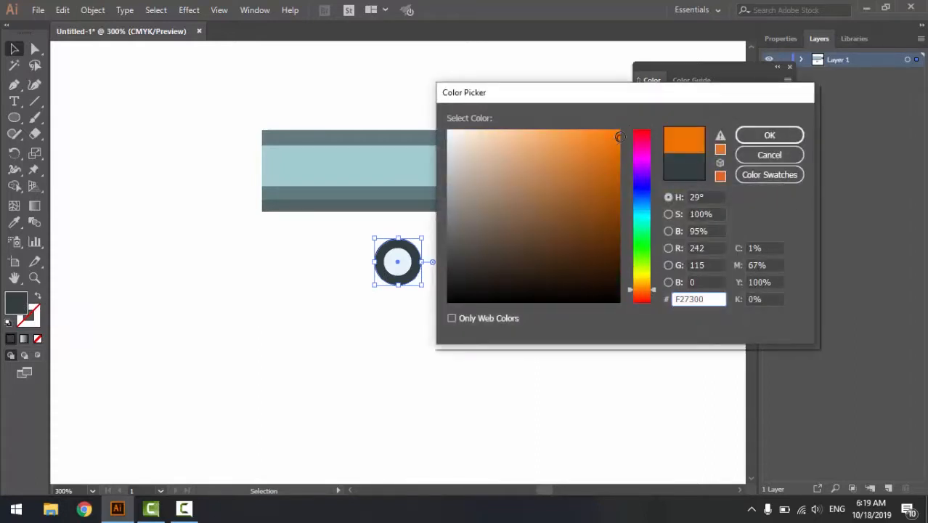
{"action": "left_click", "coordinate": [791, 134]}
{"action": "left_click", "coordinate": [474, 296]}
- Move both concentric circles together up onto the striped shape's bottom edge
{"action": "left_click_drag", "start_coordinate": [352, 234], "coordinate": [460, 288]}
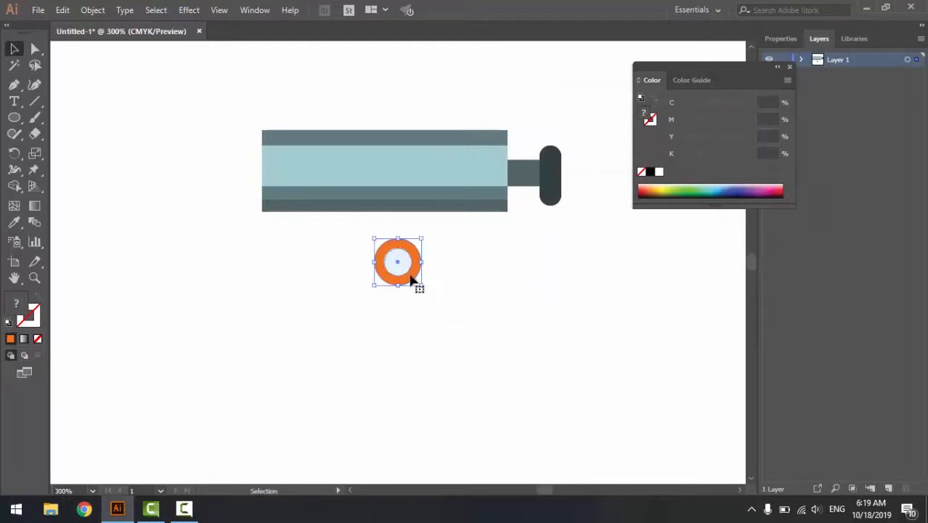
{"action": "left_click_drag", "start_coordinate": [409, 274], "coordinate": [433, 233]}
{"action": "left_click", "coordinate": [566, 326]}
- Duplicate the orange ring and its pale centre straight down into the empty area below the striped shape
{"action": "left_click_drag", "start_coordinate": [465, 368], "coordinate": [420, 279]}
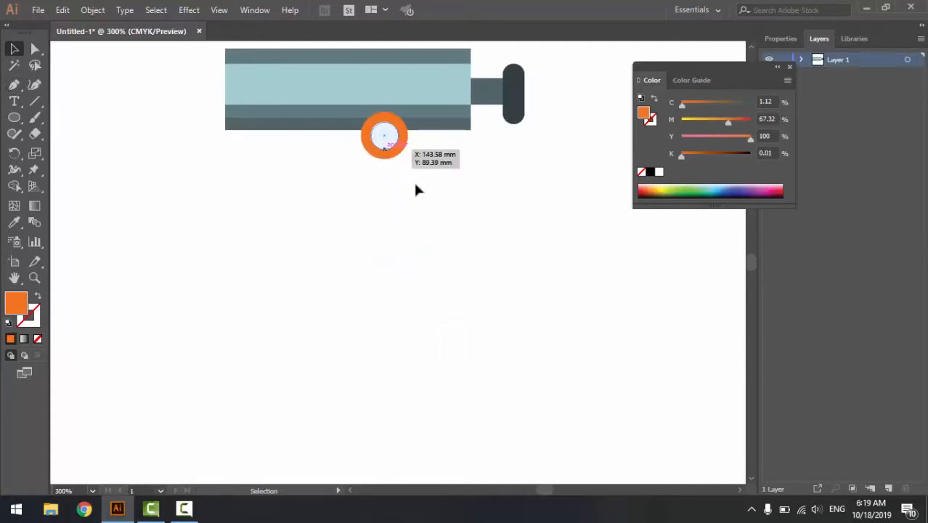
{"action": "left_click_drag", "start_coordinate": [414, 182], "coordinate": [387, 143]}
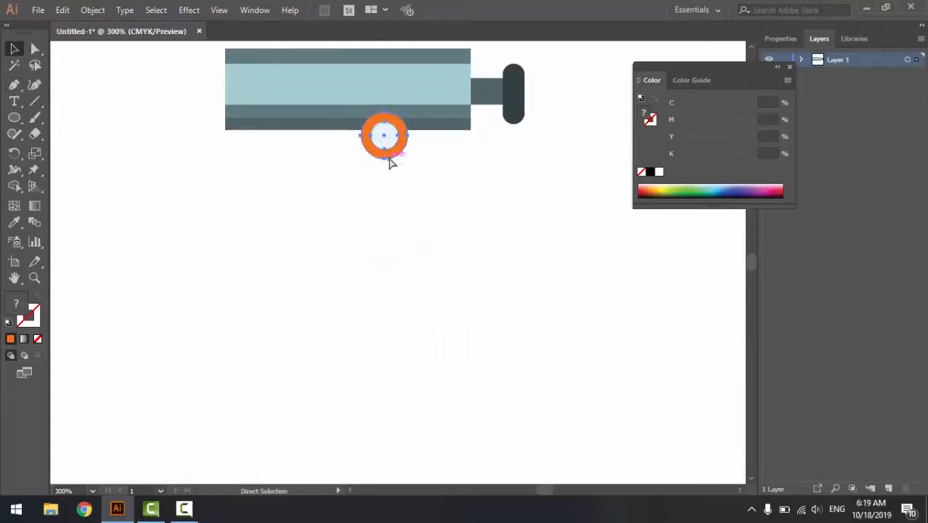
{"action": "left_click", "coordinate": [390, 141], "text": "shift"}
{"action": "key", "text": "x"}
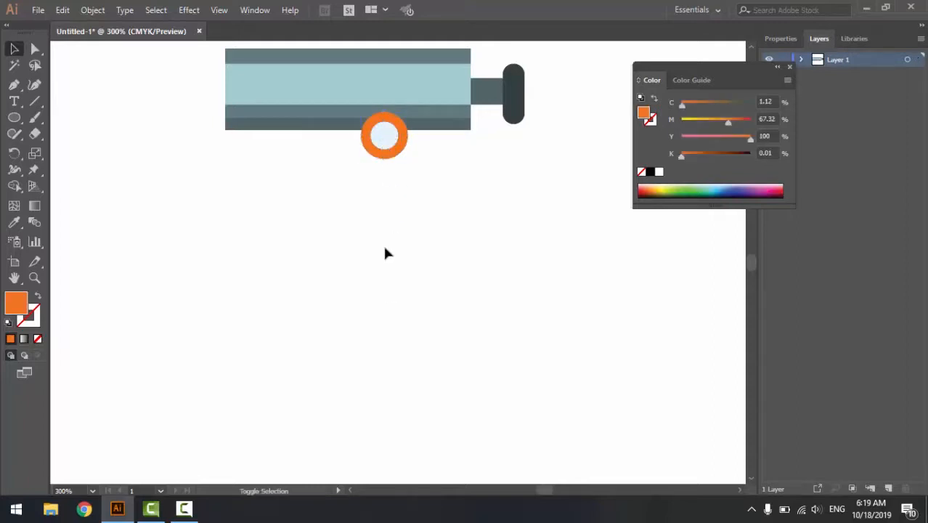
{"action": "left_click_drag", "start_coordinate": [384, 136], "coordinate": [386, 308]}
{"action": "left_click", "coordinate": [258, 204]}
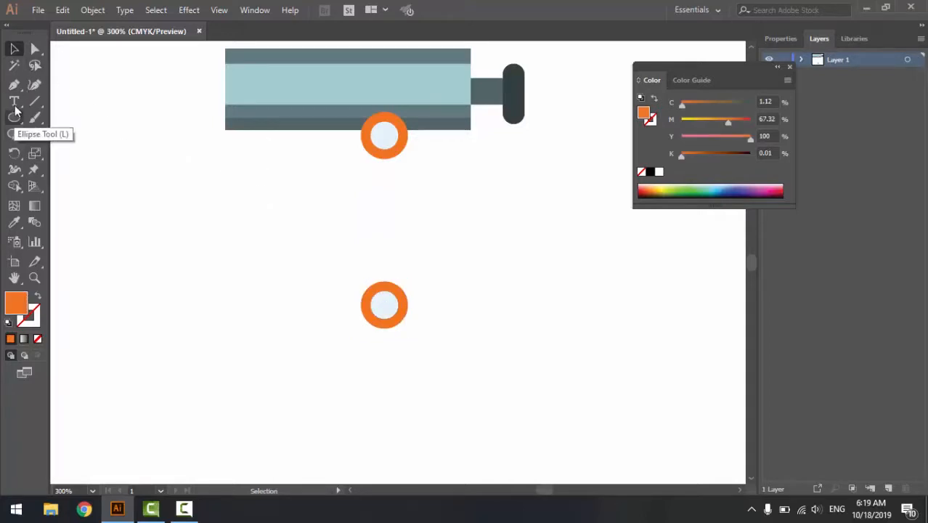
- Draw an orange trapezoid about 12 mm high with the Pen tool, widening downward from the lower ring's horizontal midline
{"action": "left_click", "coordinate": [14, 84]}
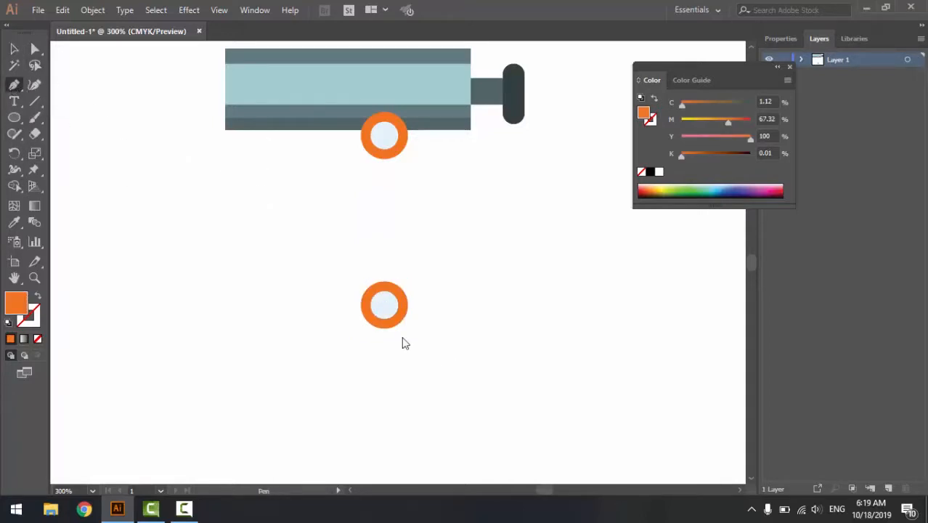
{"action": "left_click", "coordinate": [384, 305]}
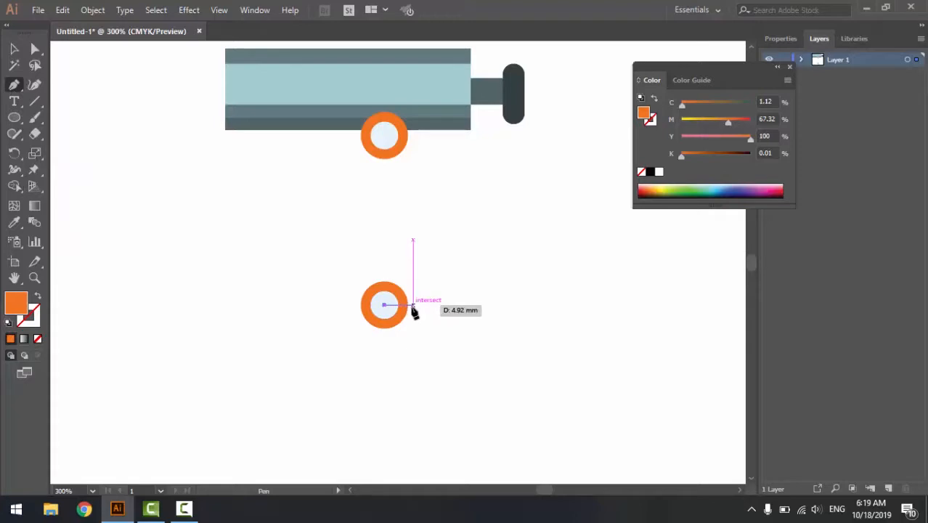
{"action": "left_click", "coordinate": [412, 305]}
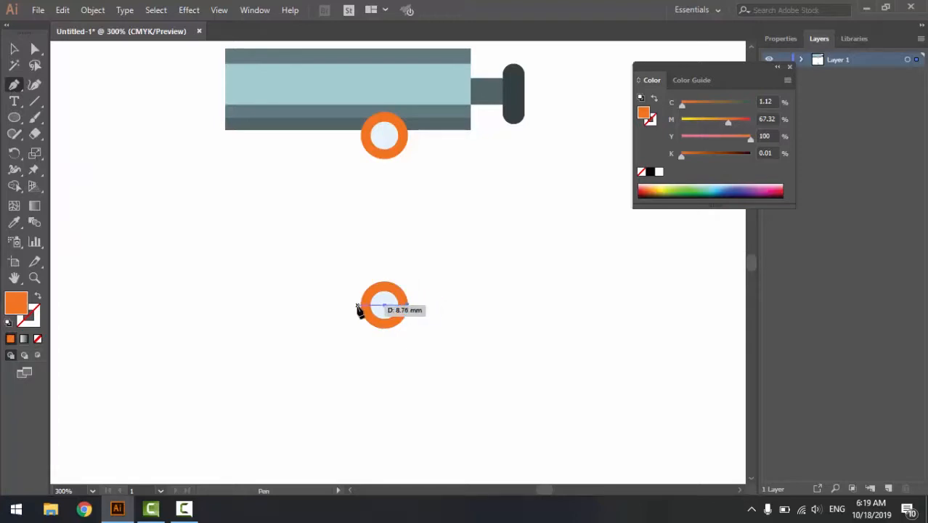
{"action": "left_click", "coordinate": [419, 371]}
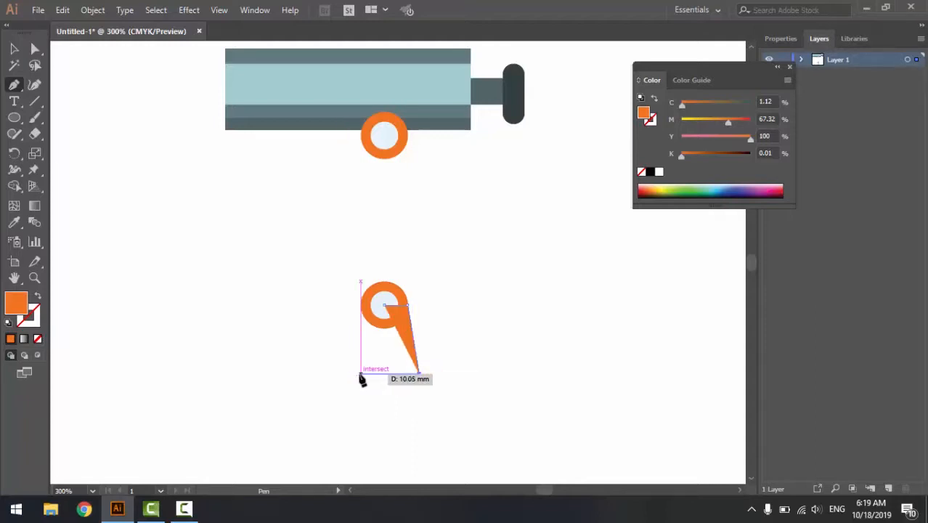
{"action": "left_click", "coordinate": [360, 374]}
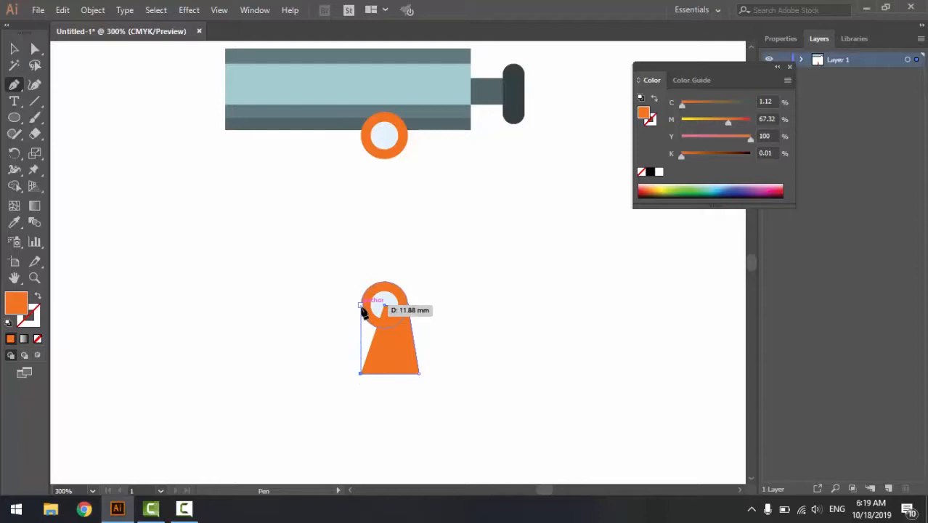
{"action": "left_click", "coordinate": [361, 306]}
{"action": "left_click", "coordinate": [384, 305]}
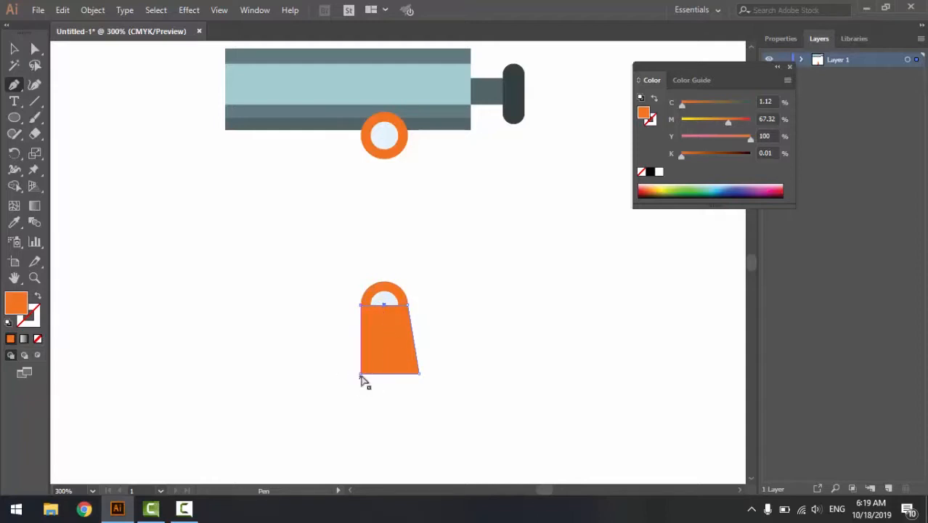
{"action": "left_click_drag", "start_coordinate": [360, 374], "coordinate": [351, 374]}
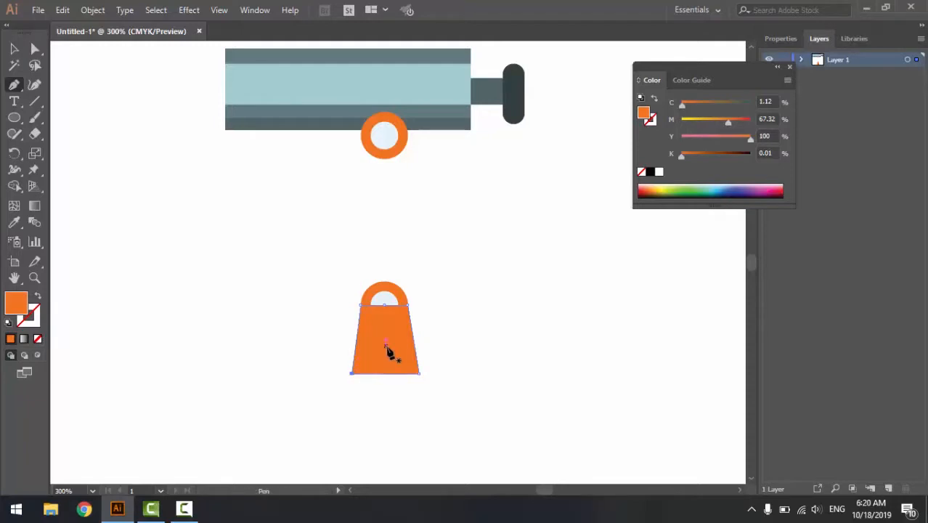
{"action": "left_click", "coordinate": [13, 48]}
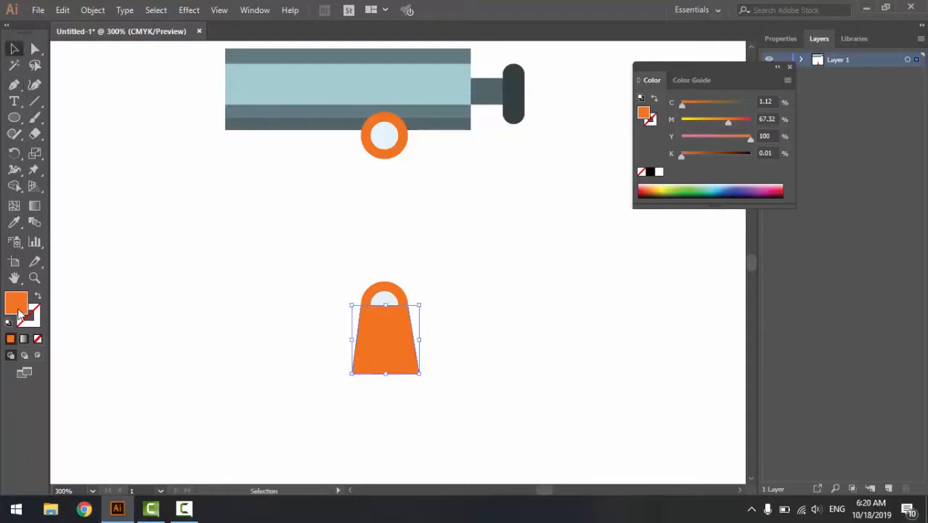
- Change the trapezoid's fill to a dark teal matching the rounded end piece of the telescope
{"action": "double_click", "coordinate": [22, 305]}
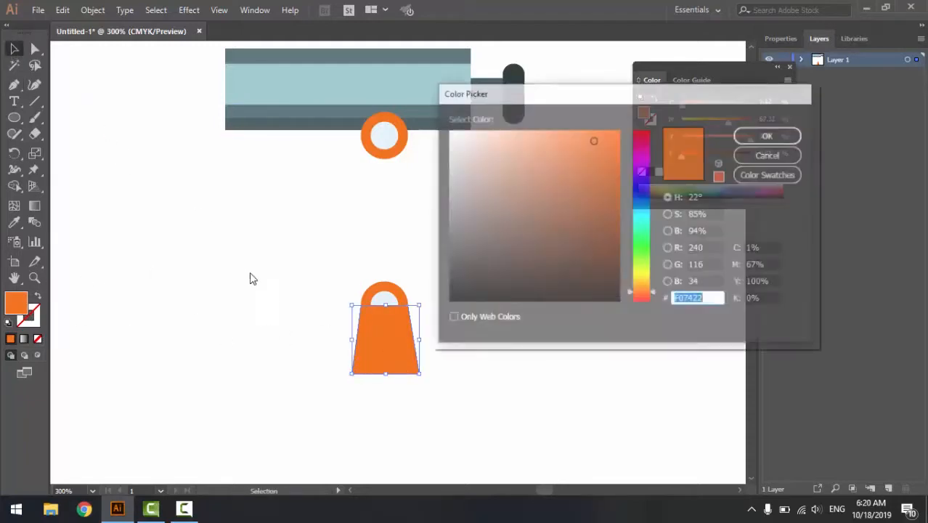
{"action": "left_click", "coordinate": [638, 191]}
{"action": "mouse_move", "coordinate": [525, 261]}
{"action": "left_mouse_down"}
{"action": "mouse_move", "coordinate": [512, 273]}
{"action": "mouse_move", "coordinate": [504, 265]}
{"action": "left_mouse_up"}
{"action": "left_click", "coordinate": [769, 135]}
- Send the dark trapezoid to the back, behind the lower orange ring and its pale centre
{"action": "right_click", "coordinate": [373, 346]}
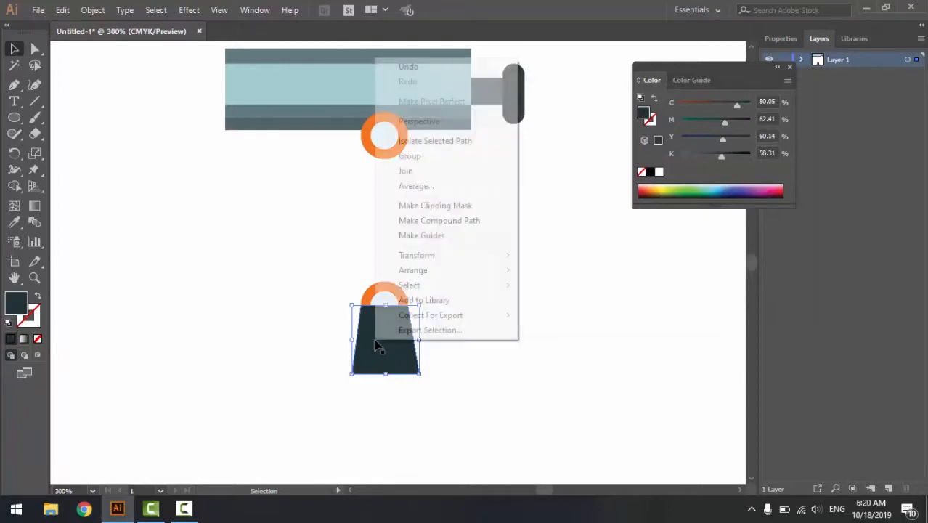
{"action": "mouse_move", "coordinate": [494, 273]}
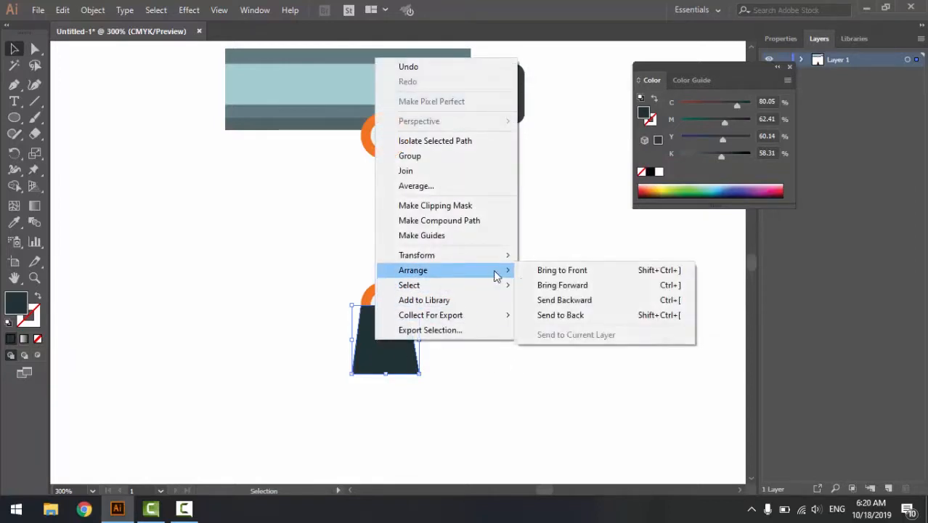
{"action": "left_click", "coordinate": [584, 316]}
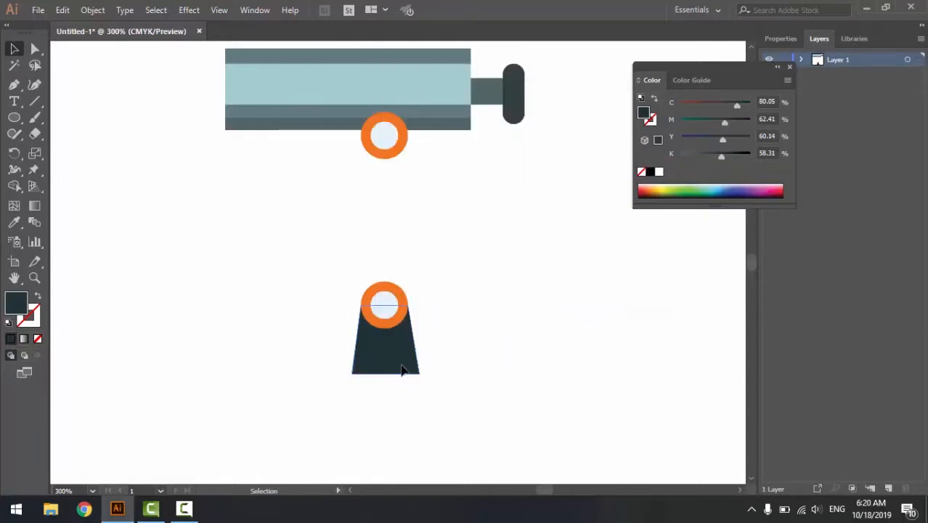
{"action": "left_click", "coordinate": [442, 390]}
- Widen the dark trapezoid's base symmetrically by moving its two lower corner anchors outward
{"action": "left_click", "coordinate": [35, 49]}
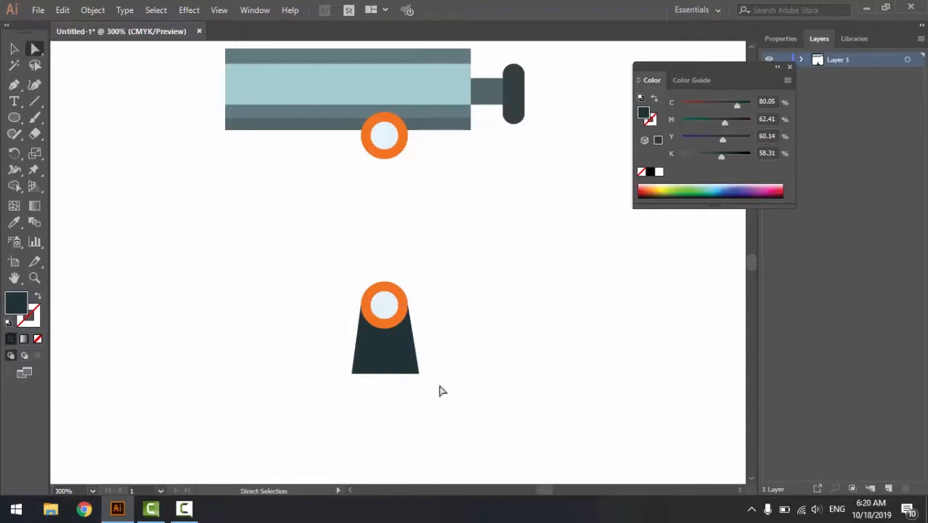
{"action": "mouse_move", "coordinate": [441, 365]}
{"action": "left_mouse_down"}
{"action": "mouse_move", "coordinate": [403, 383]}
{"action": "mouse_move", "coordinate": [436, 374]}
{"action": "left_mouse_up"}
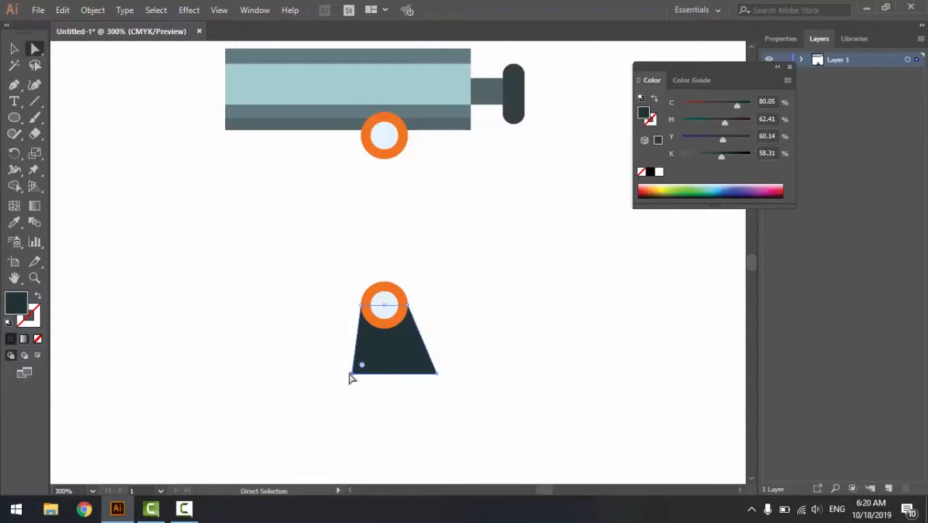
{"action": "left_click_drag", "start_coordinate": [350, 376], "coordinate": [365, 362]}
- Try rounding the trapezoid's two lower corners, and undo the rounding
{"action": "left_click_drag", "start_coordinate": [448, 384], "coordinate": [408, 358]}
{"action": "left_click", "coordinate": [320, 379]}
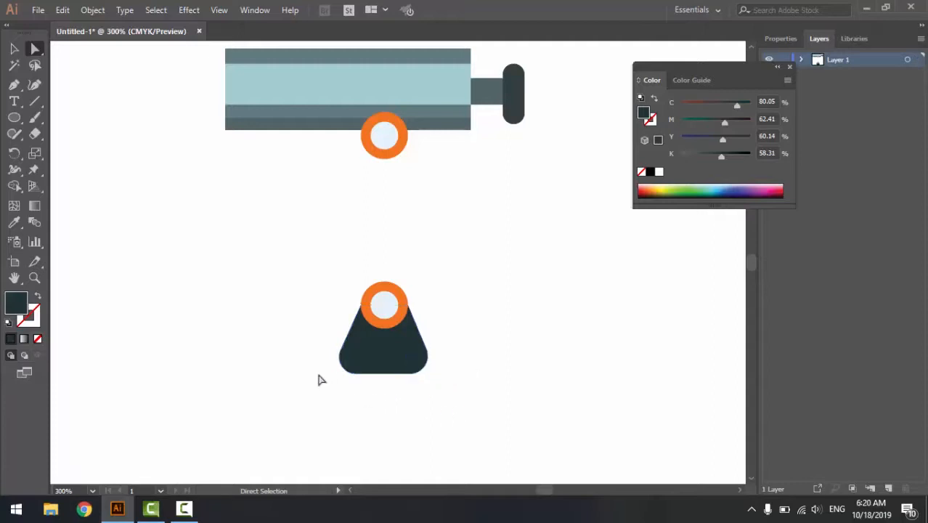
{"action": "key", "text": "ctrl+z"}
{"action": "key", "text": "ctrl+z"}
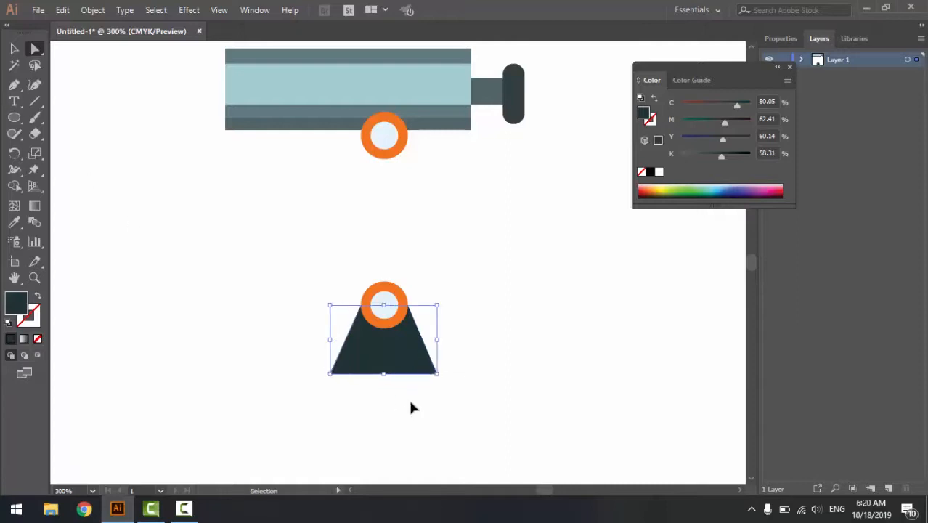
- Round the two lower corners of the dark trapezoid equally, keeping its base flat between them
{"action": "left_click", "coordinate": [408, 397]}
{"action": "left_click_drag", "start_coordinate": [306, 356], "coordinate": [415, 355]}
{"action": "key", "text": "v"}
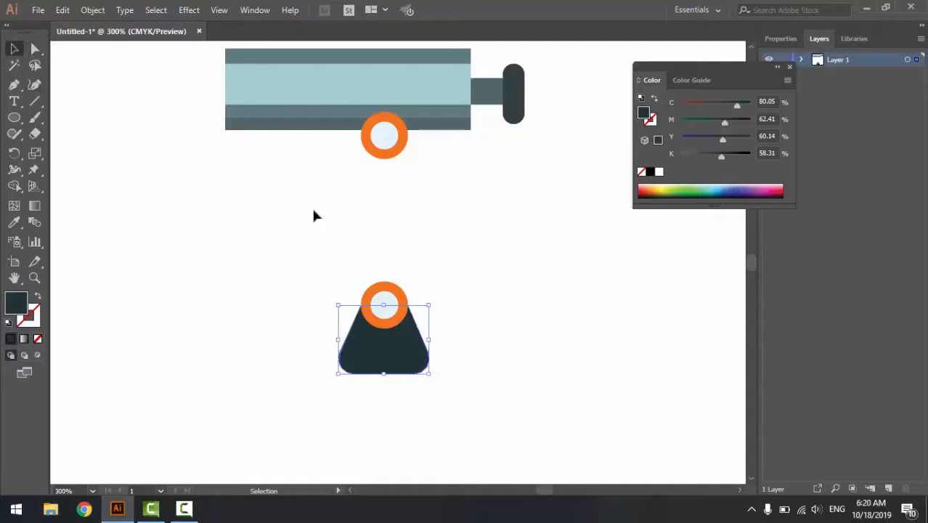
{"action": "left_click", "coordinate": [272, 350]}
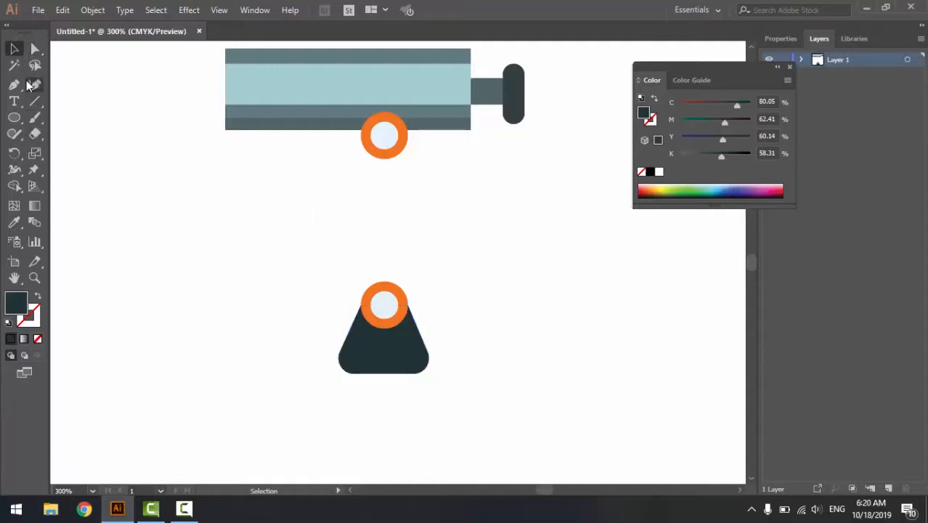
- Draw a closed, thin dark arm with the Pen tool, curving outward to the right between the centres of the upper and lower rings
{"action": "key", "text": "p"}
{"action": "left_click", "coordinate": [384, 135]}
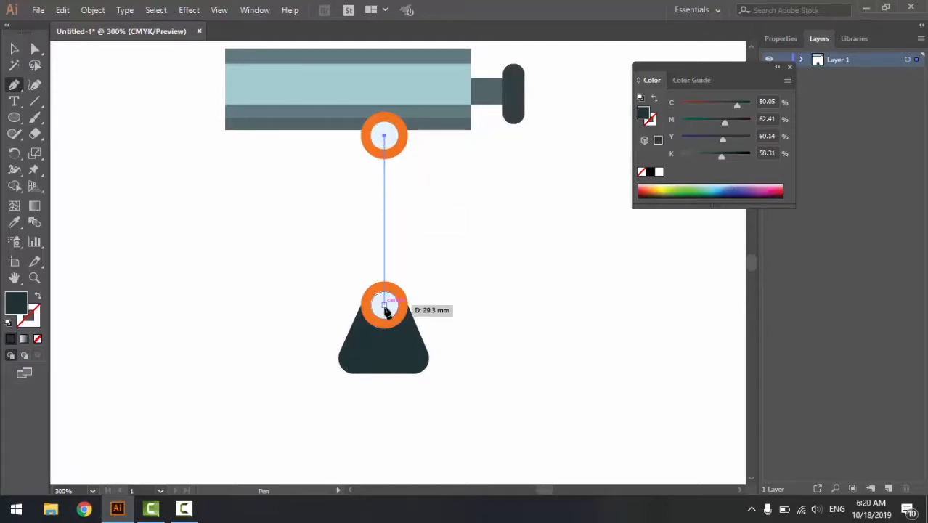
{"action": "left_click_drag", "start_coordinate": [384, 304], "coordinate": [275, 422]}
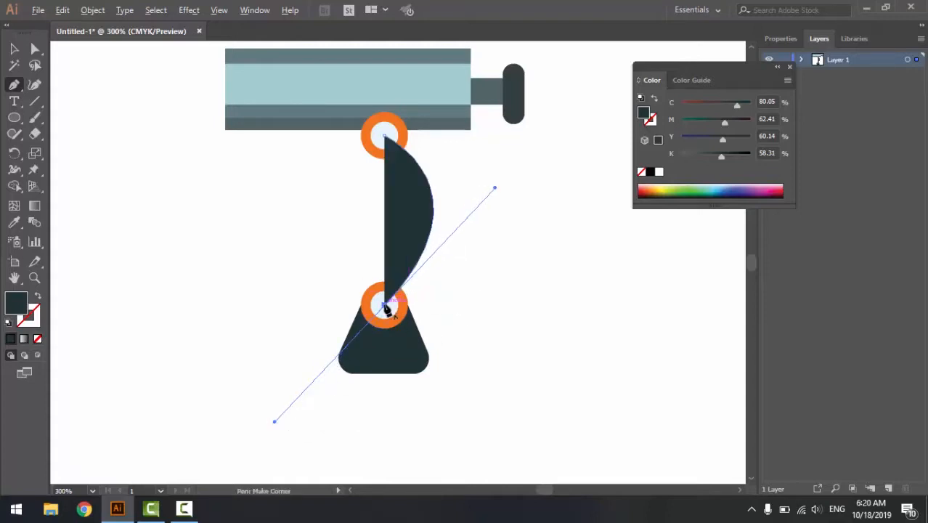
{"action": "left_click", "coordinate": [384, 304]}
{"action": "left_click_drag", "start_coordinate": [384, 304], "coordinate": [338, 152]}
{"action": "key", "text": "ctrl+z"}
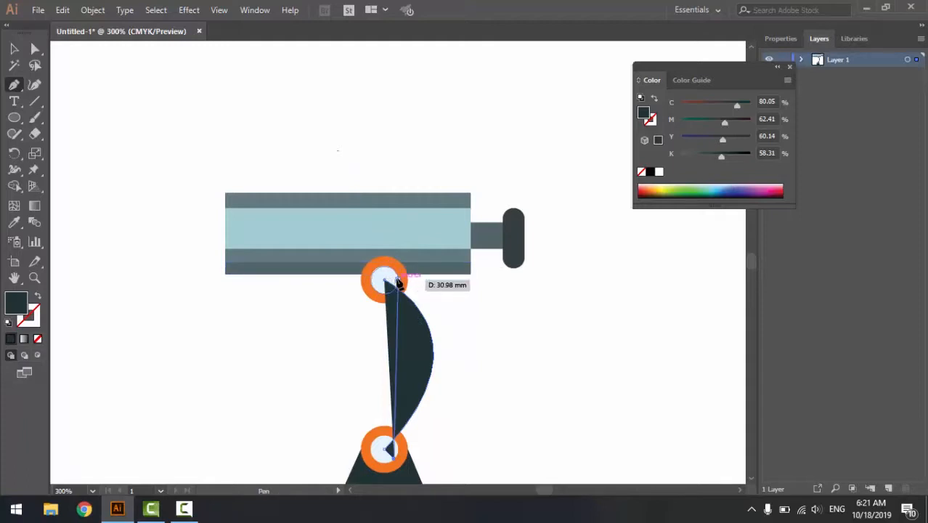
{"action": "left_click_drag", "start_coordinate": [398, 280], "coordinate": [289, 222]}
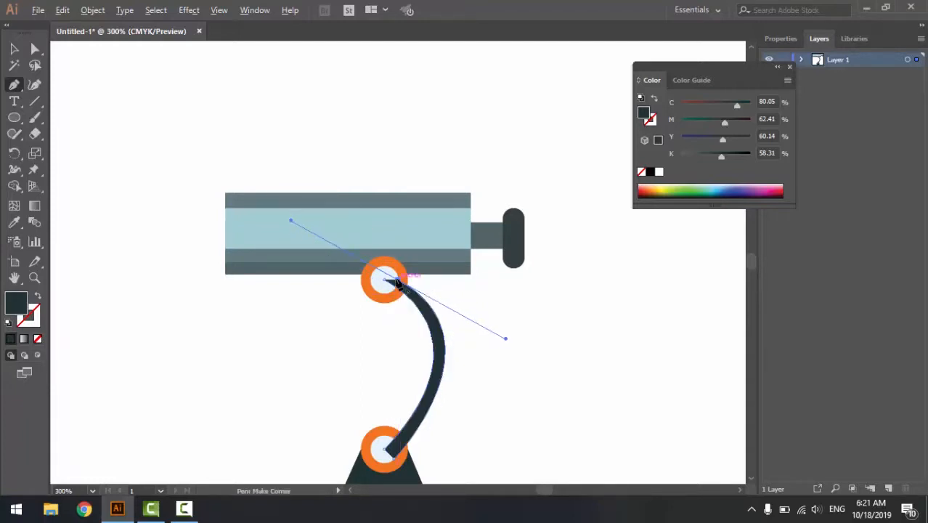
{"action": "left_click", "coordinate": [378, 282]}
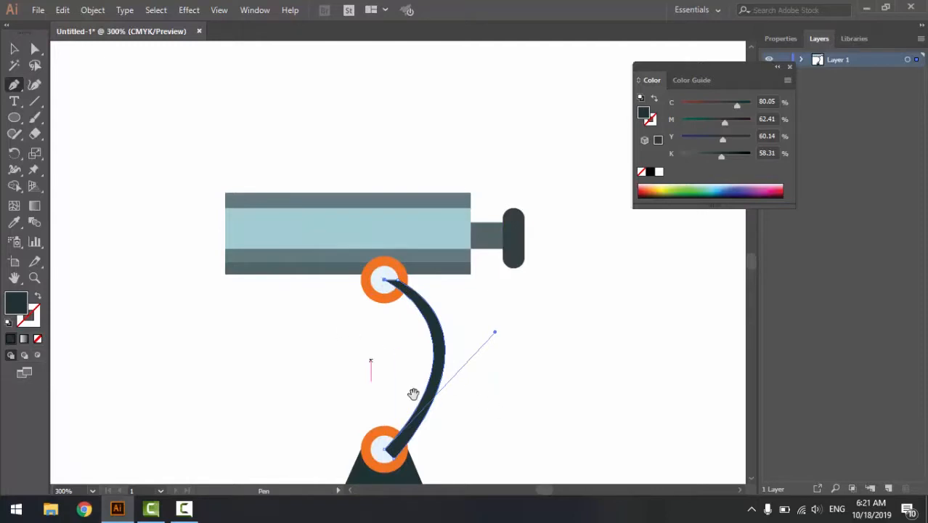
- Thicken the upper part of the curved arm by shifting its outer upper anchor and direction handle slightly outward
{"action": "left_click_drag", "start_coordinate": [410, 387], "coordinate": [395, 329]}
{"action": "left_click", "coordinate": [35, 49]}
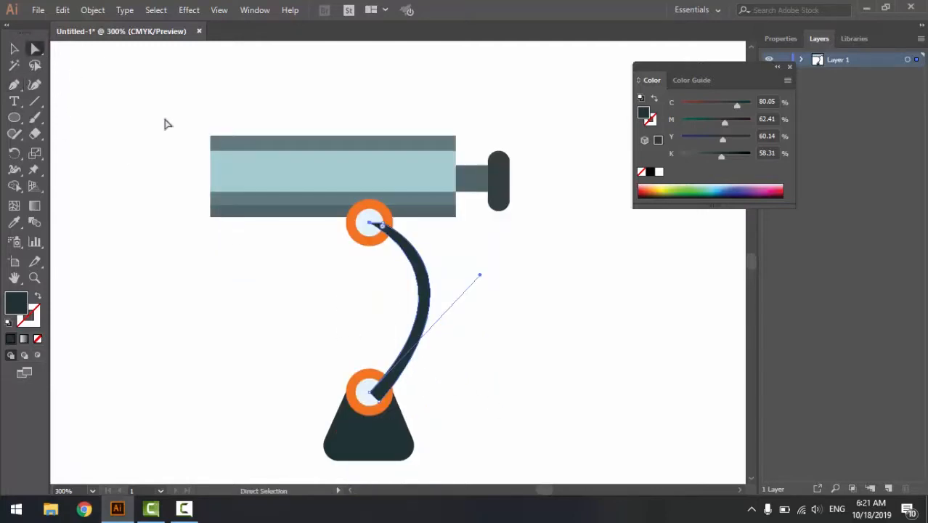
{"action": "left_click_drag", "start_coordinate": [387, 228], "coordinate": [396, 228]}
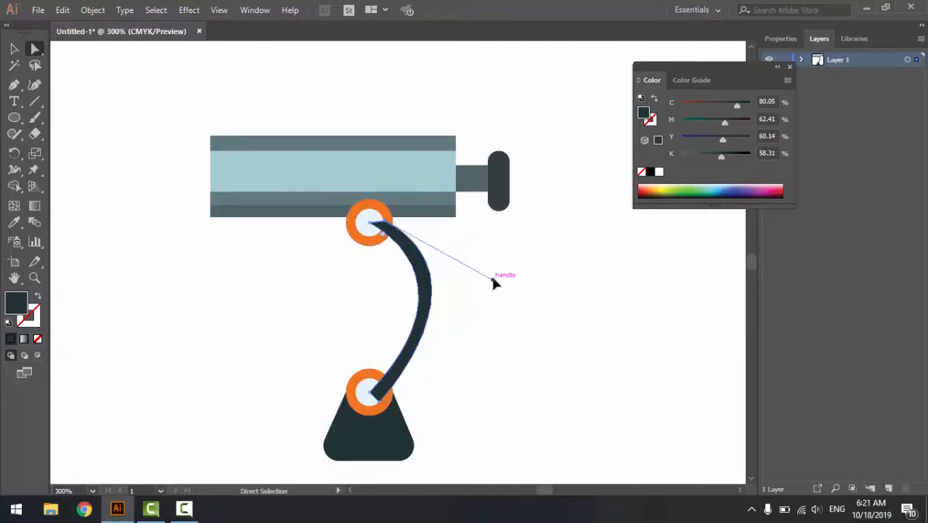
{"action": "mouse_move", "coordinate": [493, 283]}
{"action": "left_mouse_down"}
{"action": "mouse_move", "coordinate": [486, 289]}
{"action": "mouse_move", "coordinate": [499, 299]}
{"action": "mouse_move", "coordinate": [488, 274]}
{"action": "mouse_move", "coordinate": [497, 298]}
{"action": "mouse_move", "coordinate": [499, 288]}
{"action": "left_mouse_up"}
{"action": "key", "text": "ctrl+z"}
{"action": "left_click", "coordinate": [433, 418]}
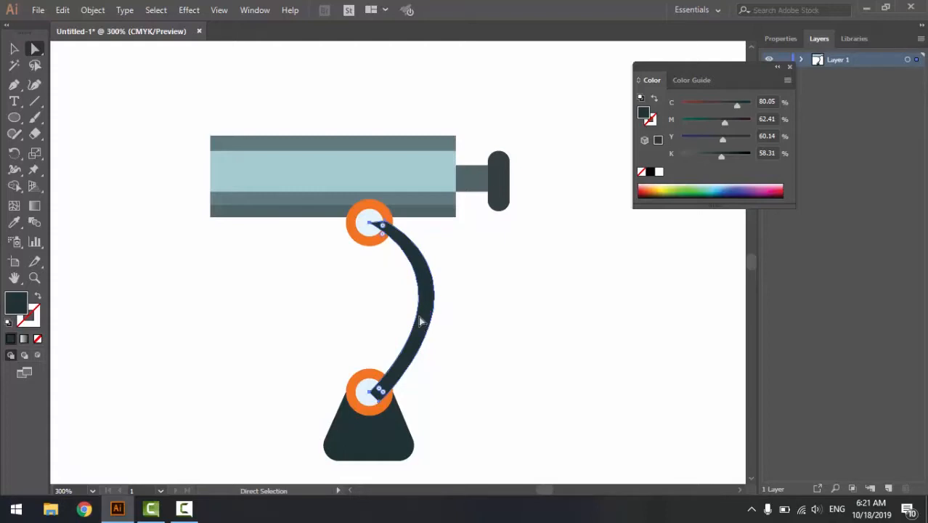
- Send the curved arm to the back so both orange rings cover its ends
{"action": "left_click", "coordinate": [14, 48]}
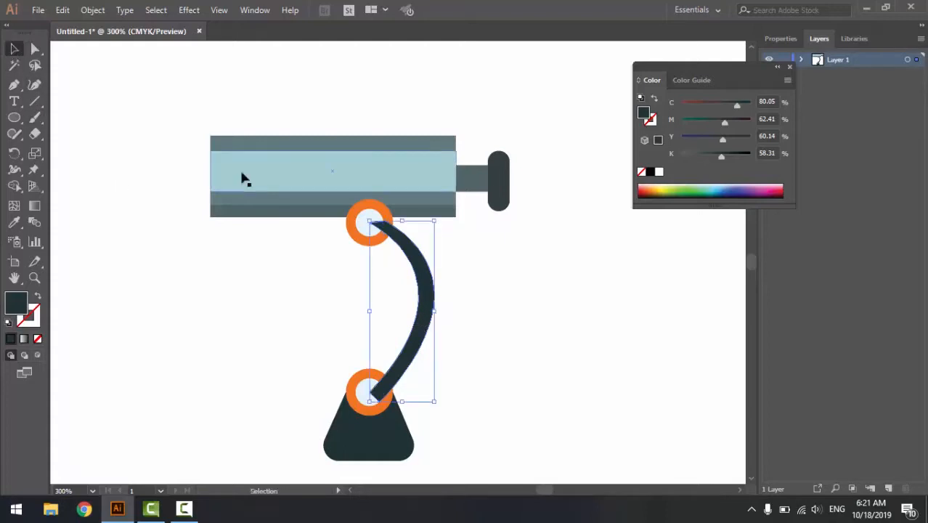
{"action": "right_click", "coordinate": [433, 302]}
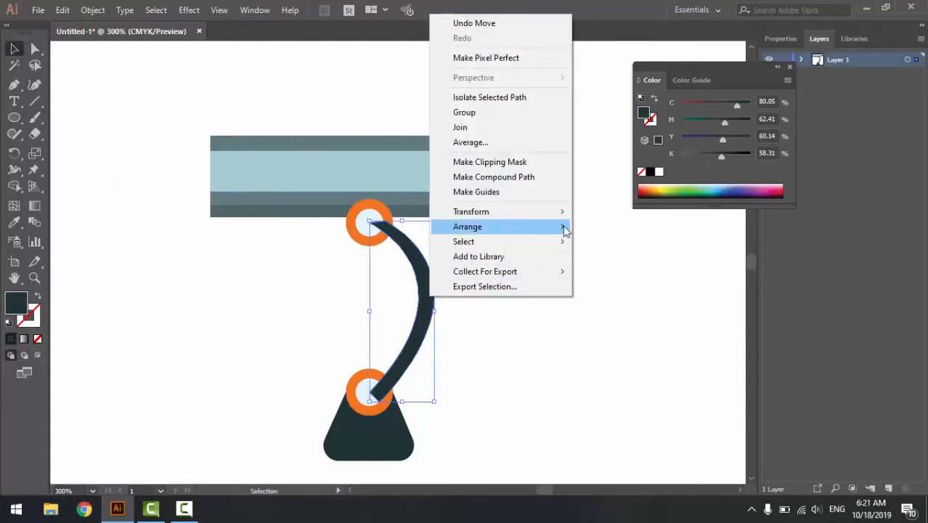
{"action": "mouse_move", "coordinate": [560, 227]}
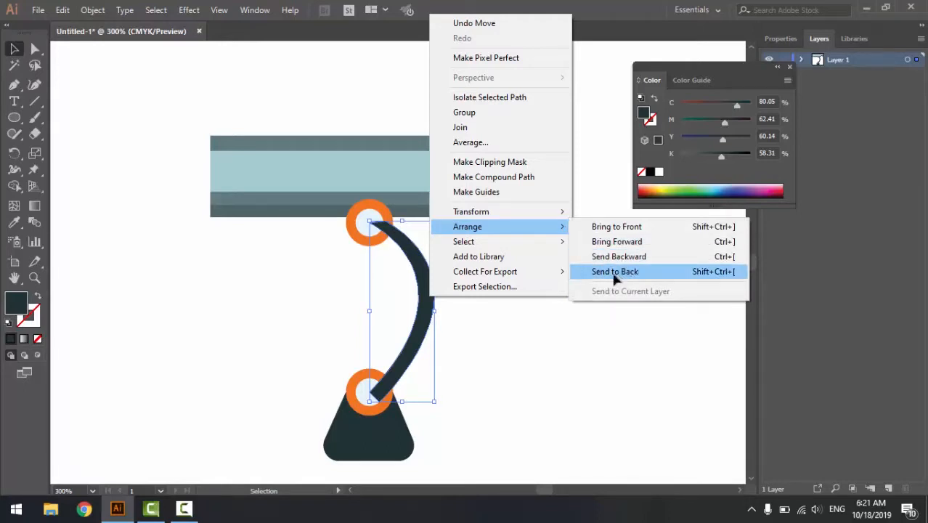
{"action": "left_click", "coordinate": [615, 271]}
{"action": "left_click", "coordinate": [413, 367]}
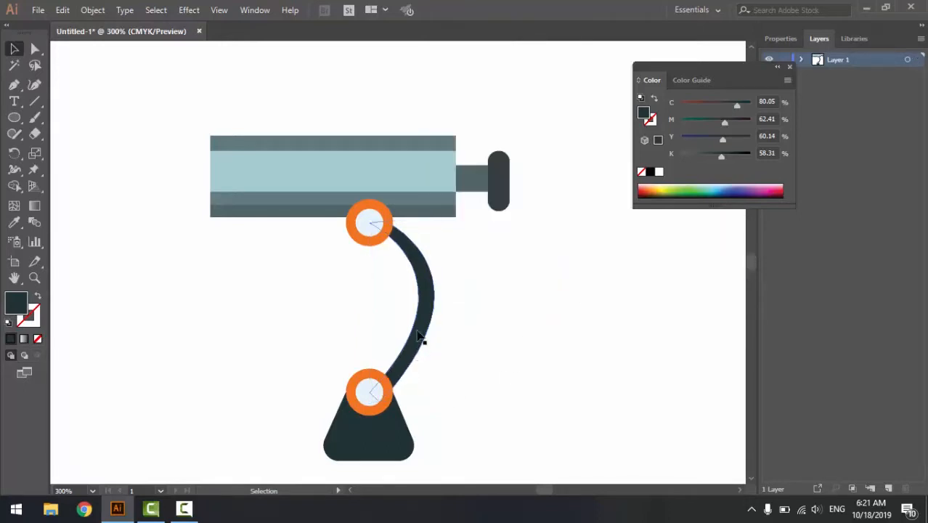
- Try reshaping the arm's outer curve with the upper anchor's direction handle, and undo the change
{"action": "left_click", "coordinate": [35, 48]}
{"action": "left_click", "coordinate": [368, 222]}
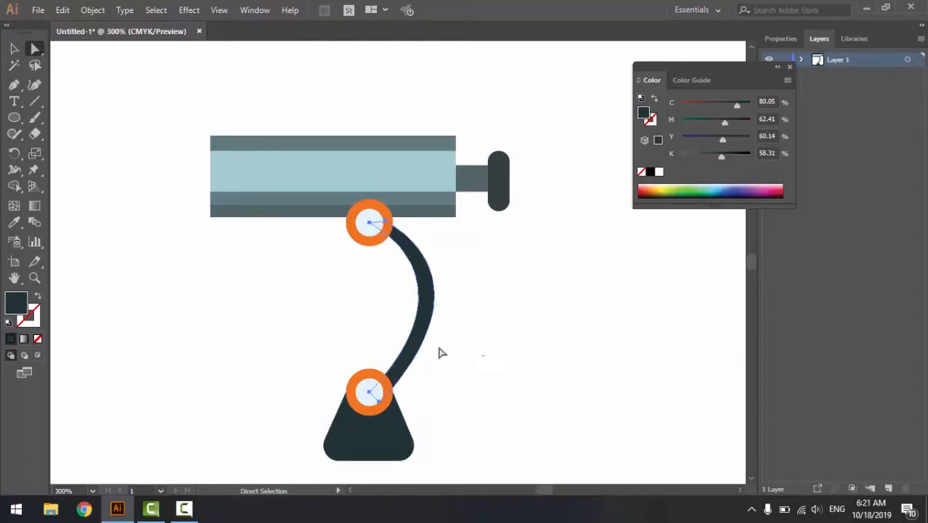
{"action": "left_click", "coordinate": [438, 348]}
{"action": "left_click", "coordinate": [388, 228]}
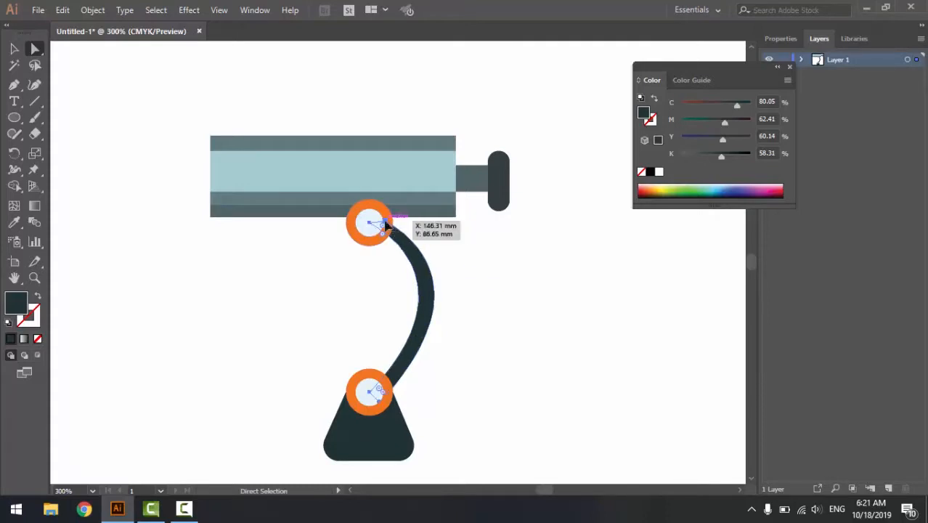
{"action": "left_click_drag", "start_coordinate": [387, 228], "coordinate": [493, 269]}
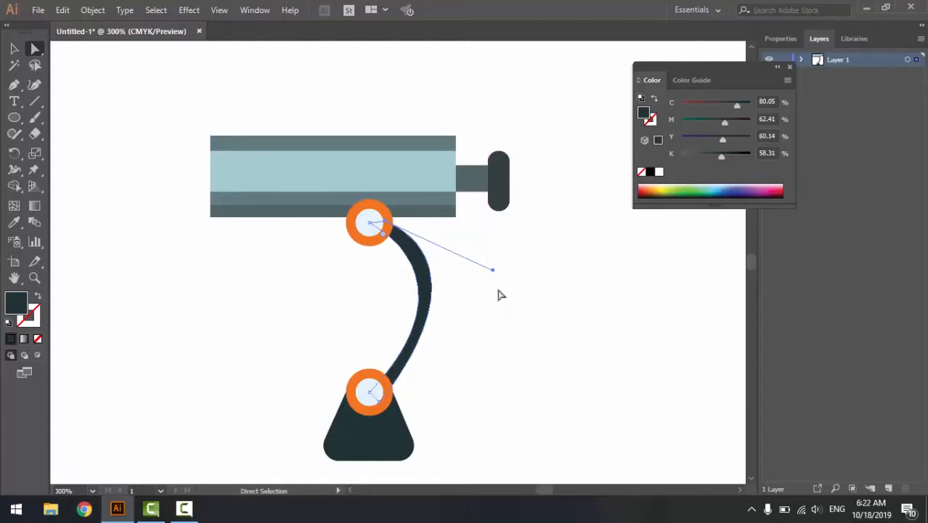
{"action": "key", "text": "ctrl+z"}
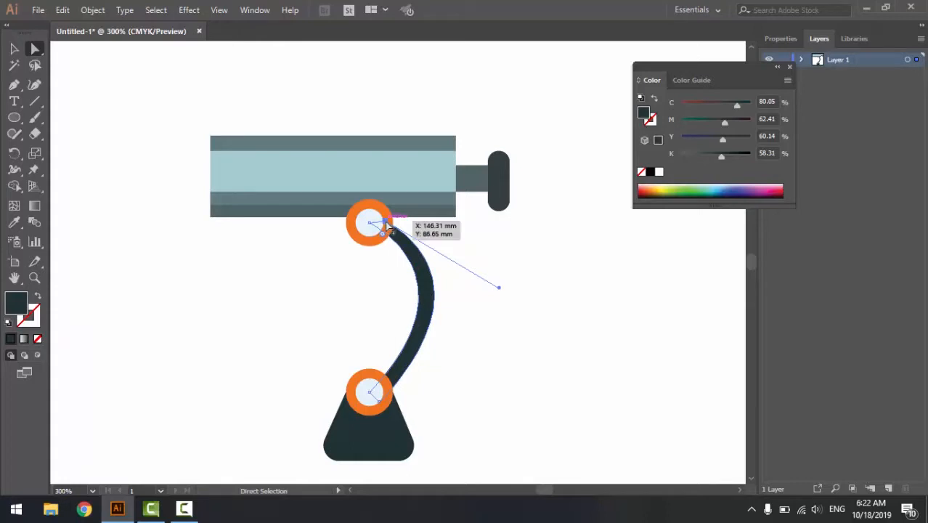
- Move the arm's upper anchors slightly right and pull the outer direction handle down and inward to even out the arm's thickness
{"action": "left_click_drag", "start_coordinate": [389, 227], "coordinate": [386, 221]}
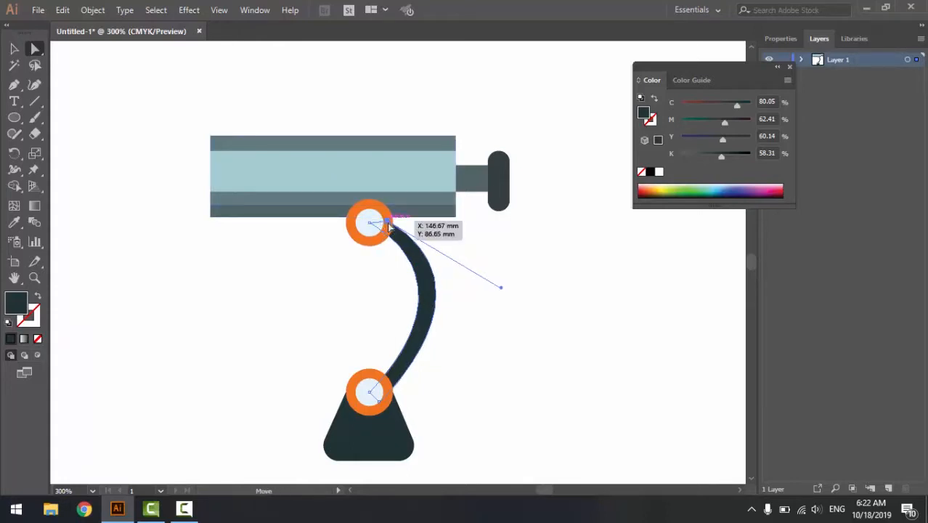
{"action": "left_click_drag", "start_coordinate": [390, 227], "coordinate": [391, 228]}
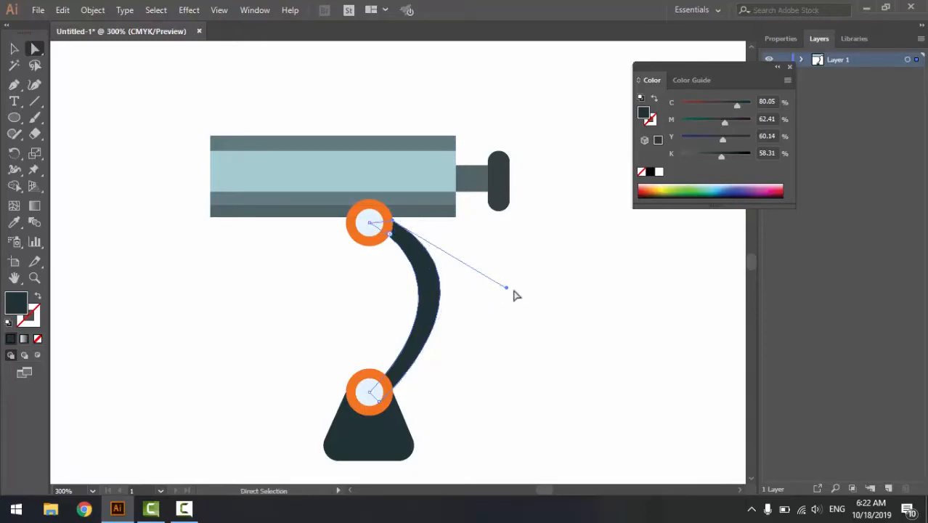
{"action": "left_click_drag", "start_coordinate": [507, 288], "coordinate": [491, 307]}
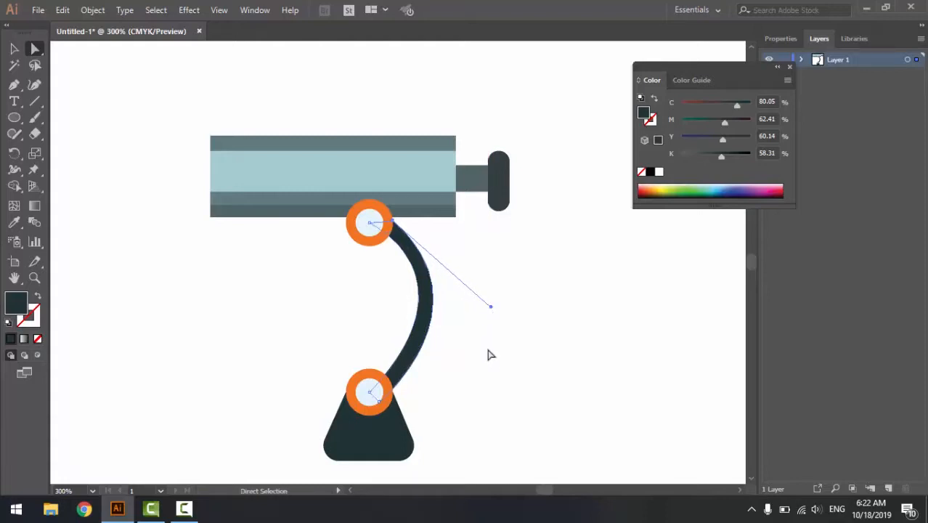
{"action": "left_click", "coordinate": [506, 367]}
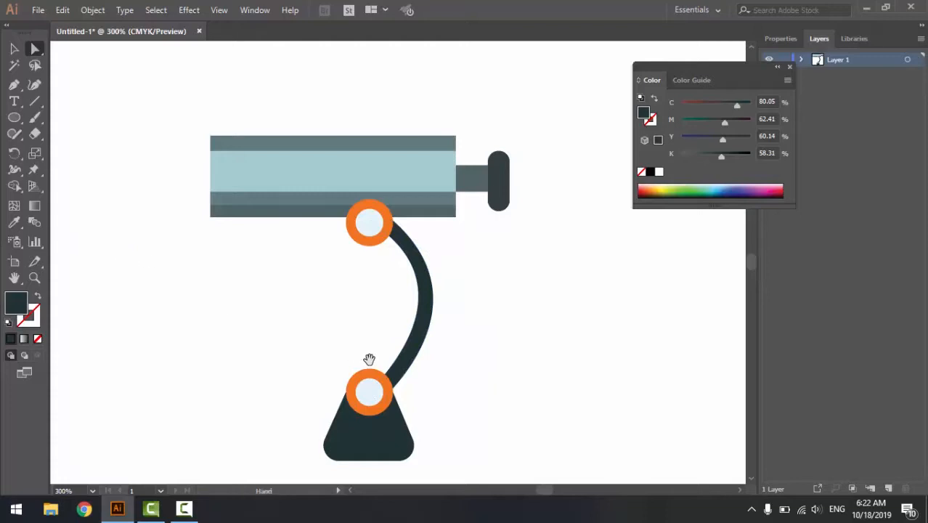
- Examine the curved arm's outline, the whole telescope, and the arm's joint with the upper ring at close range
{"action": "left_click_drag", "start_coordinate": [369, 356], "coordinate": [354, 331]}
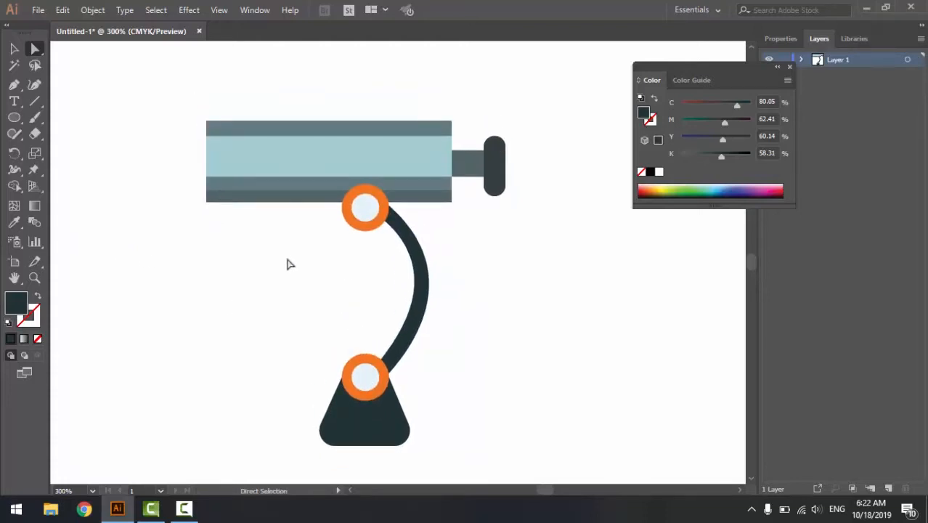
{"action": "left_click", "coordinate": [428, 279]}
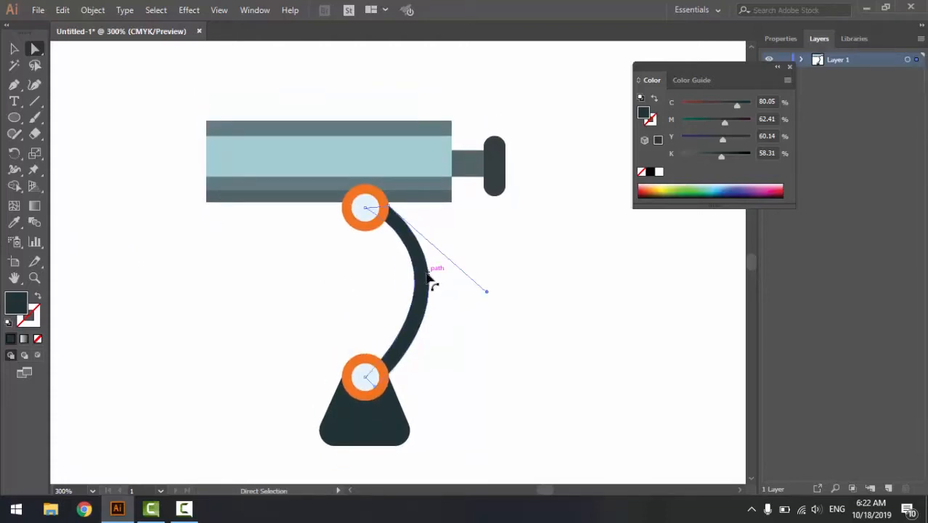
{"action": "left_click_drag", "start_coordinate": [366, 207], "coordinate": [365, 210]}
{"action": "left_click", "coordinate": [437, 325]}
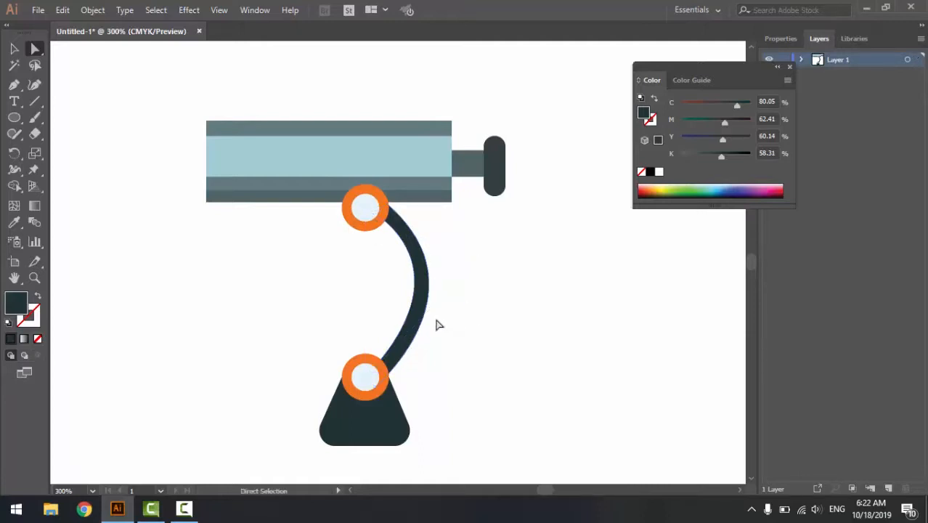
{"action": "left_click_drag", "start_coordinate": [275, 345], "coordinate": [280, 324]}
{"action": "key", "text": "ctrl+minus"}
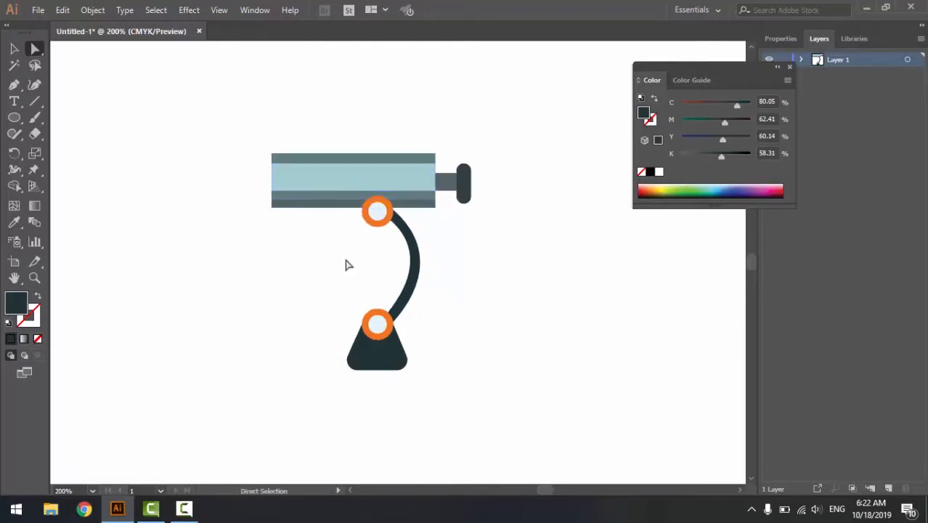
{"action": "key", "text": "space"}
{"action": "left_click_drag", "start_coordinate": [308, 301], "coordinate": [289, 332]}
{"action": "key", "text": "ctrl+minus"}
{"action": "key", "text": "space"}
{"action": "scroll", "coordinate": [394, 248], "scroll_direction": "up", "scroll_amount": 5}
{"action": "left_click", "coordinate": [341, 315]}
{"action": "key", "text": "space"}
{"action": "left_click_drag", "start_coordinate": [342, 315], "coordinate": [370, 253]}
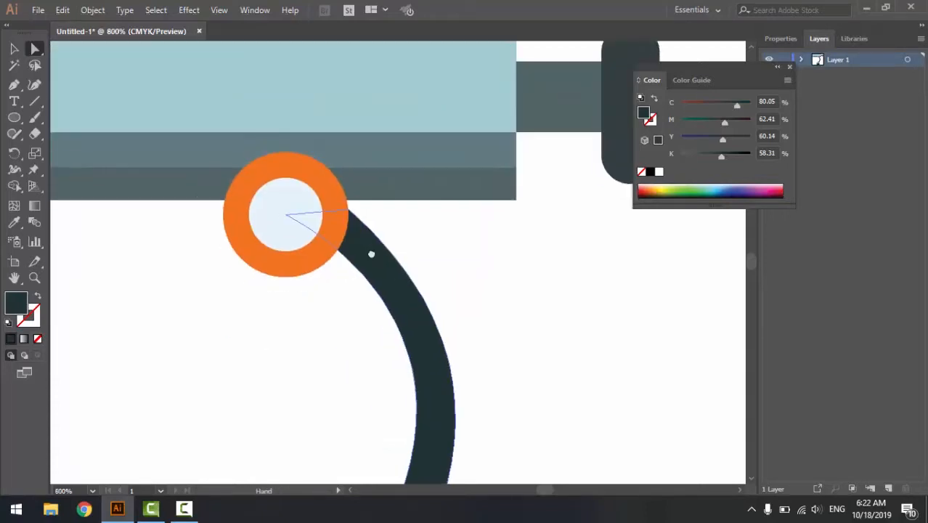
- Round the curved arm's upper end where it sits inside the upper orange ring
{"action": "left_click_drag", "start_coordinate": [289, 216], "coordinate": [286, 224]}
{"action": "left_click", "coordinate": [272, 287]}
{"action": "left_click", "coordinate": [286, 214]}
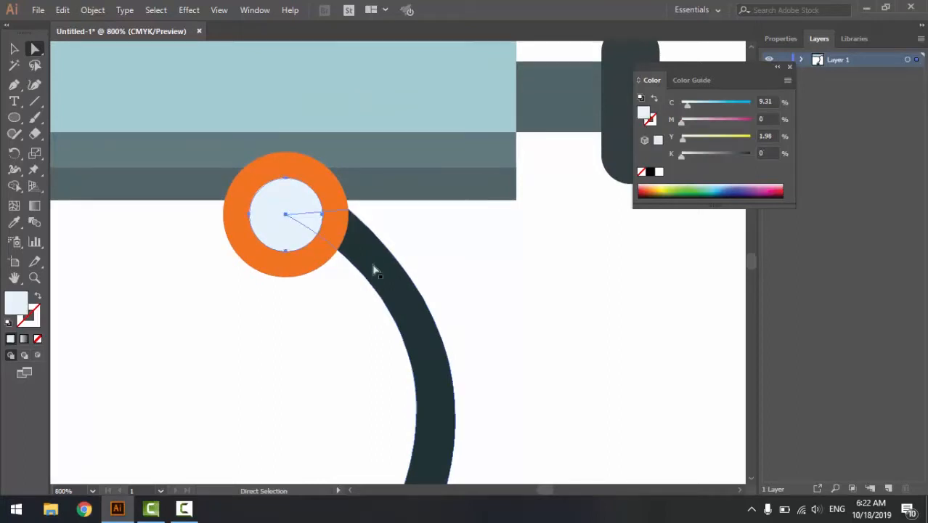
{"action": "left_click", "coordinate": [372, 264]}
{"action": "left_click_drag", "start_coordinate": [286, 215], "coordinate": [303, 225]}
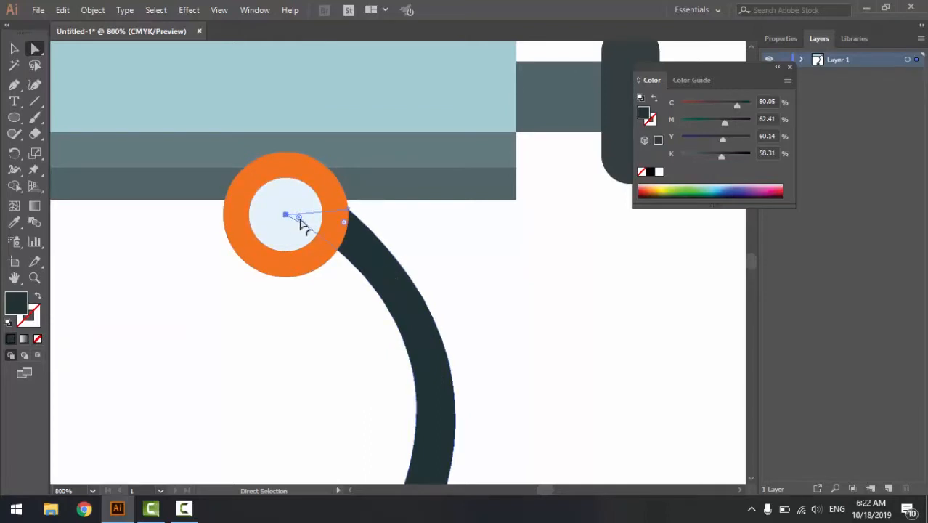
- Examine the arm's curve, its rounded end at the lower ring, and the whole telescope
{"action": "left_click_drag", "start_coordinate": [430, 359], "coordinate": [369, 297]}
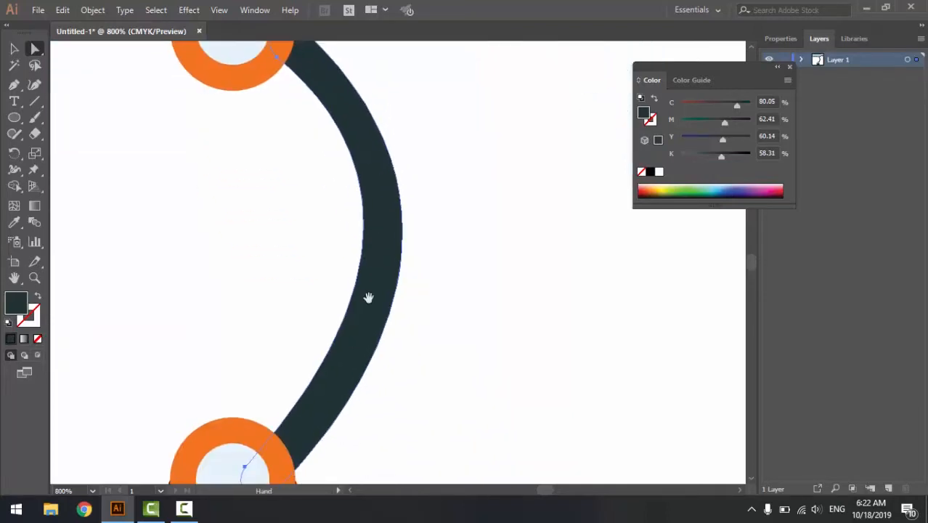
{"action": "mouse_move", "coordinate": [333, 405]}
{"action": "left_mouse_down"}
{"action": "mouse_move", "coordinate": [353, 442]}
{"action": "mouse_move", "coordinate": [365, 273]}
{"action": "left_mouse_up"}
{"action": "left_click", "coordinate": [465, 387]}
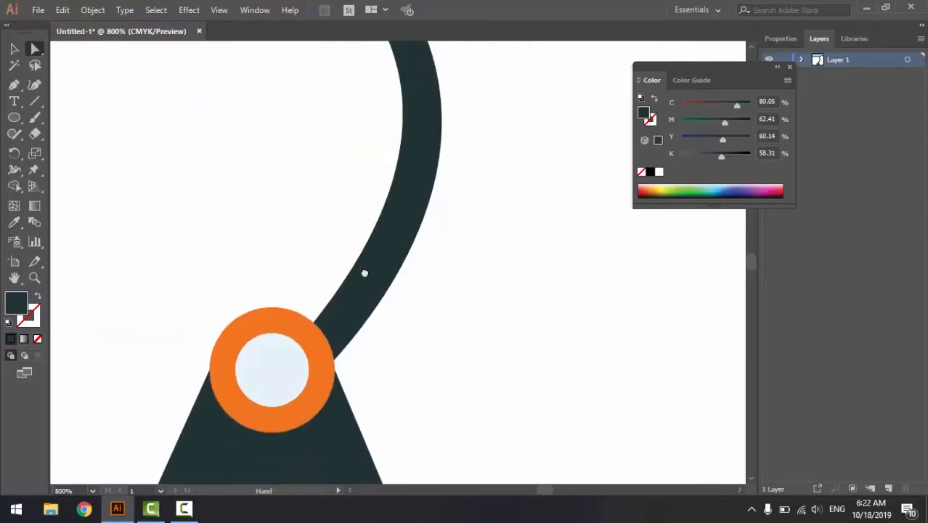
{"action": "left_click", "coordinate": [300, 370]}
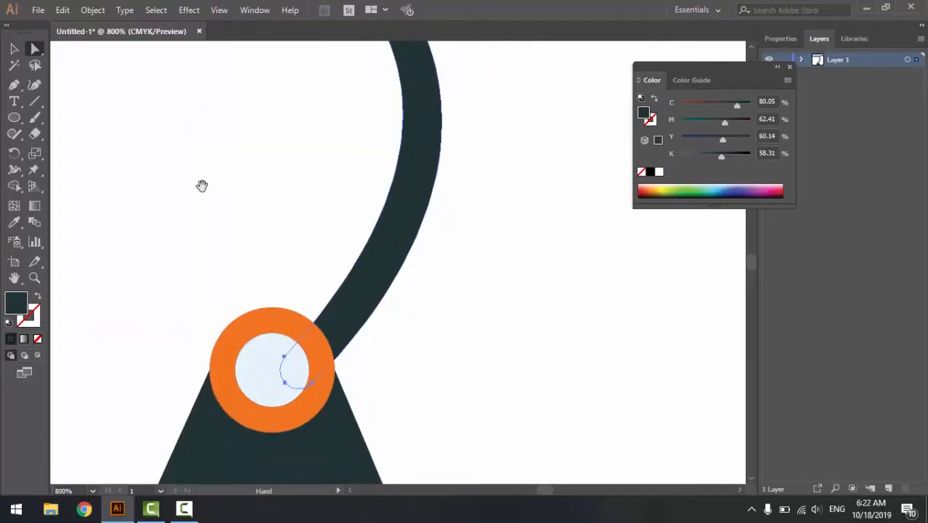
{"action": "left_click", "coordinate": [14, 48]}
{"action": "key", "text": "ctrl+minus"}
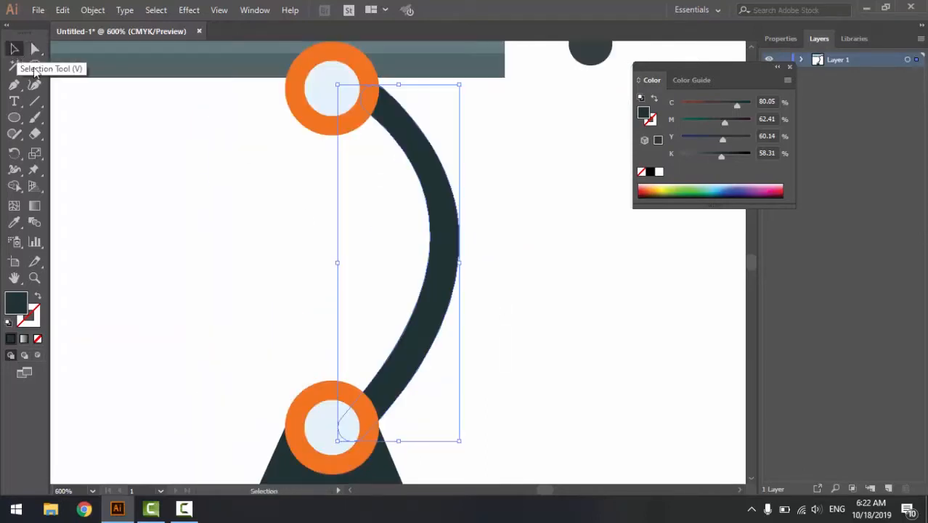
{"action": "scroll", "coordinate": [156, 174], "scroll_direction": "down", "scroll_amount": 1}
{"action": "left_click", "coordinate": [468, 231]}
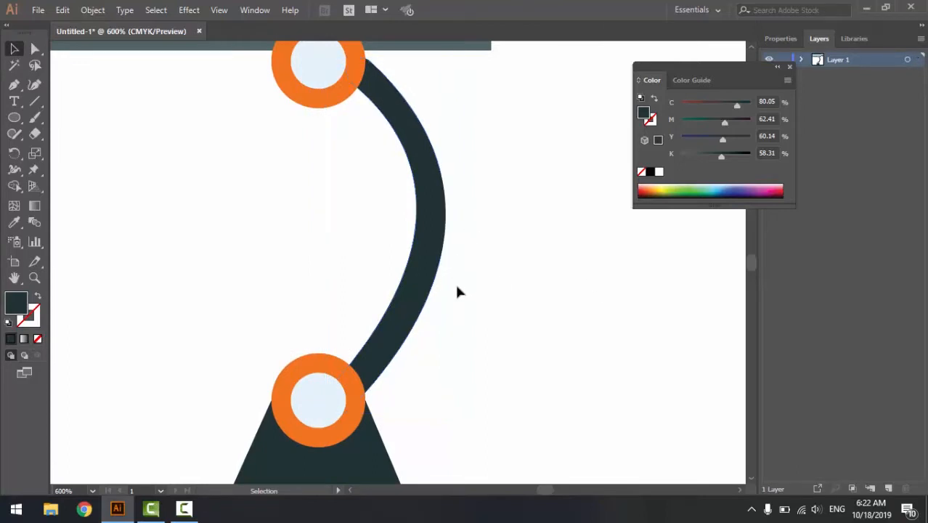
{"action": "left_click_drag", "start_coordinate": [462, 300], "coordinate": [450, 332]}
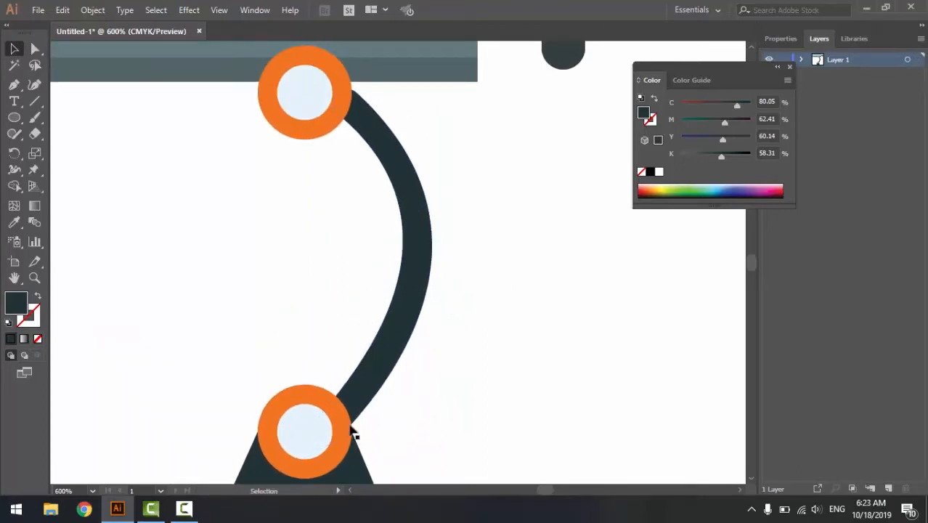
{"action": "key", "text": "ctrl+0"}
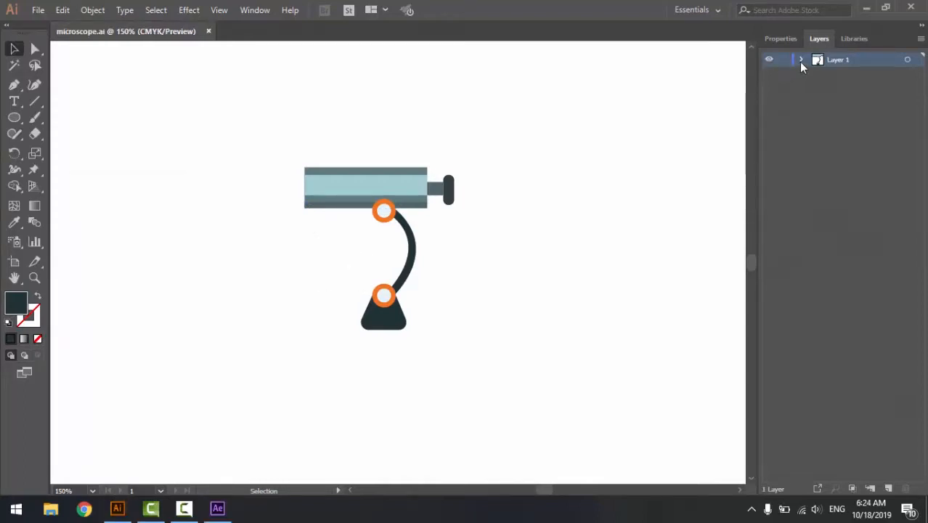
- Expand Layer 1 and group the three rectangles that form the striped tube
{"action": "left_click", "coordinate": [801, 59]}
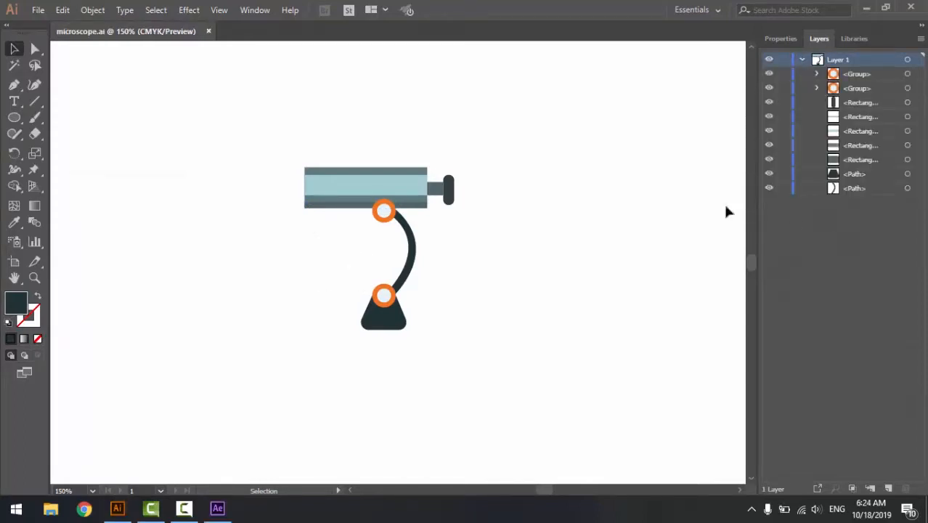
{"action": "left_click", "coordinate": [411, 270]}
{"action": "left_click", "coordinate": [412, 189]}
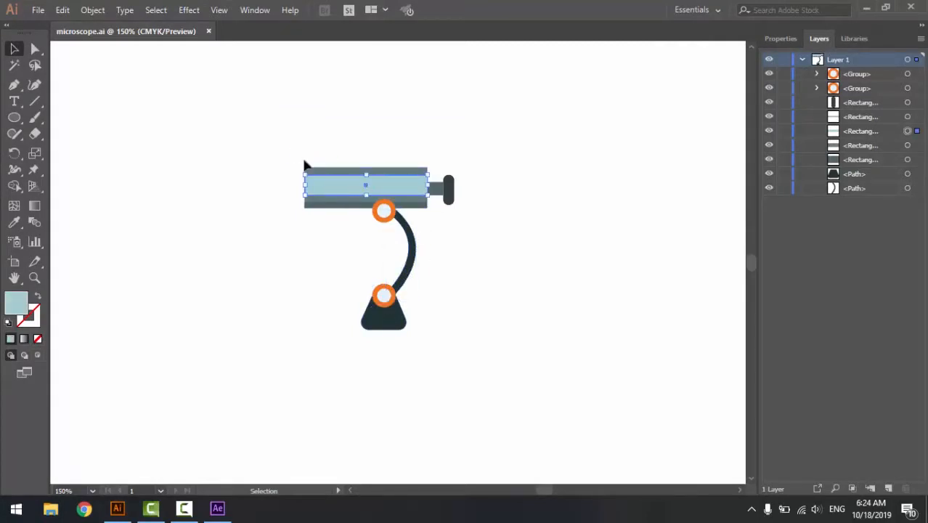
{"action": "left_click_drag", "start_coordinate": [282, 145], "coordinate": [329, 230]}
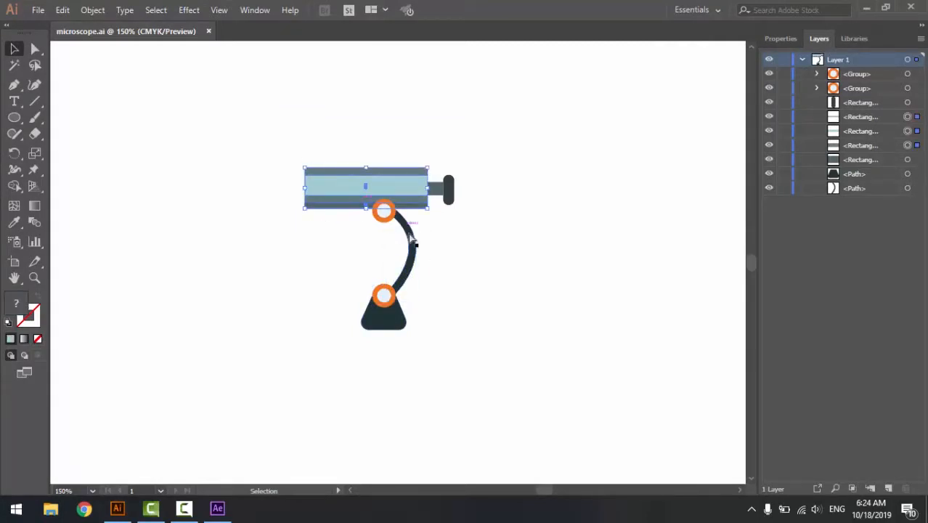
{"action": "key", "text": "ctrl+g"}
{"action": "left_click", "coordinate": [557, 211]}
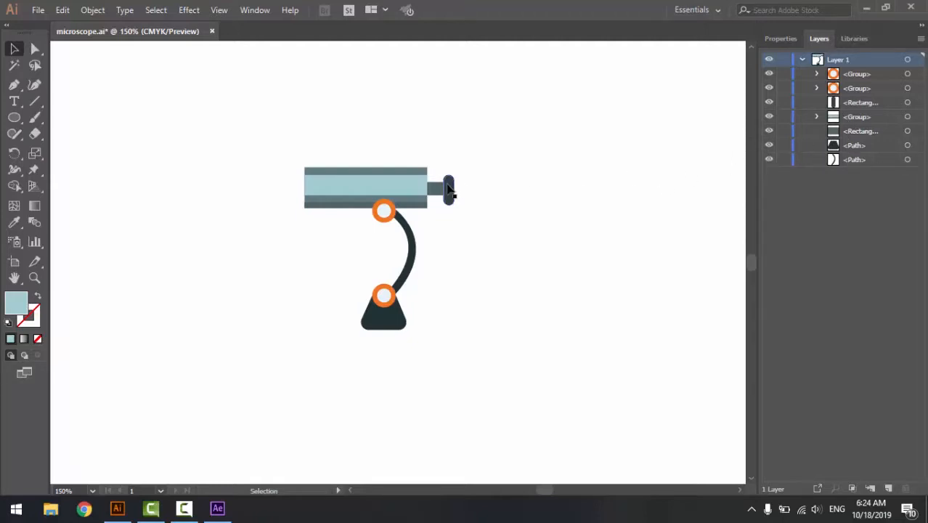
- Group the striped tube with its connector and dark end piece, and check the group's visibility
{"action": "left_click_drag", "start_coordinate": [397, 154], "coordinate": [467, 211]}
{"action": "key", "text": "ctrl+g"}
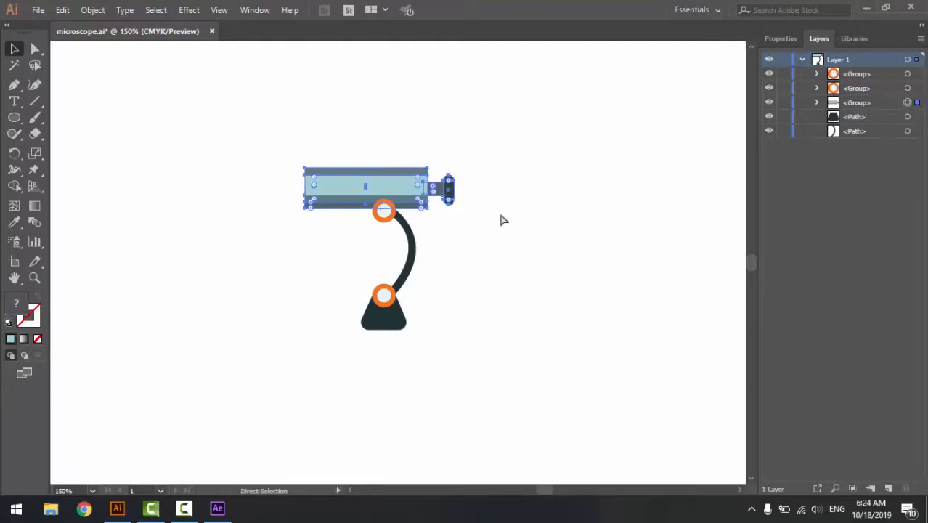
{"action": "left_click", "coordinate": [626, 211]}
{"action": "left_click", "coordinate": [769, 103]}
{"action": "left_click", "coordinate": [769, 103]}
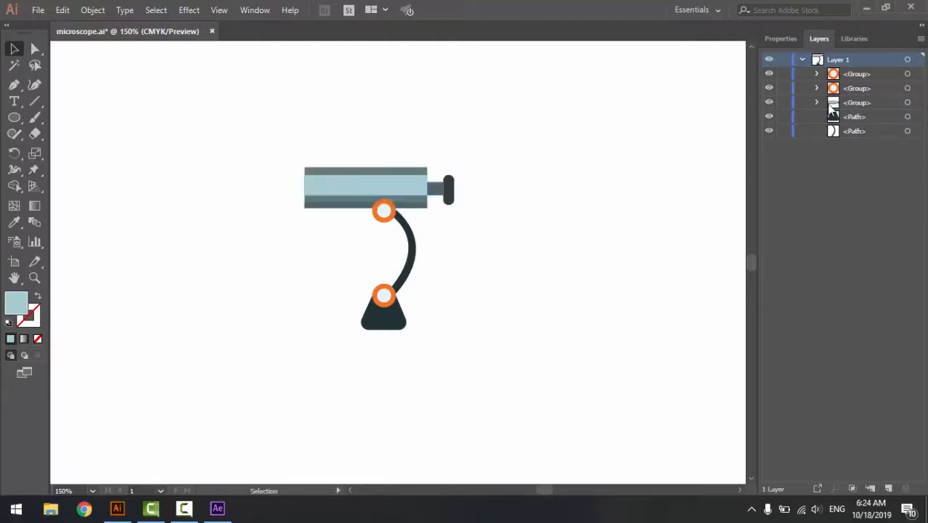
- Release the tube group to layers with the Build option and move its layer out above Layer 1
{"action": "left_click", "coordinate": [871, 104]}
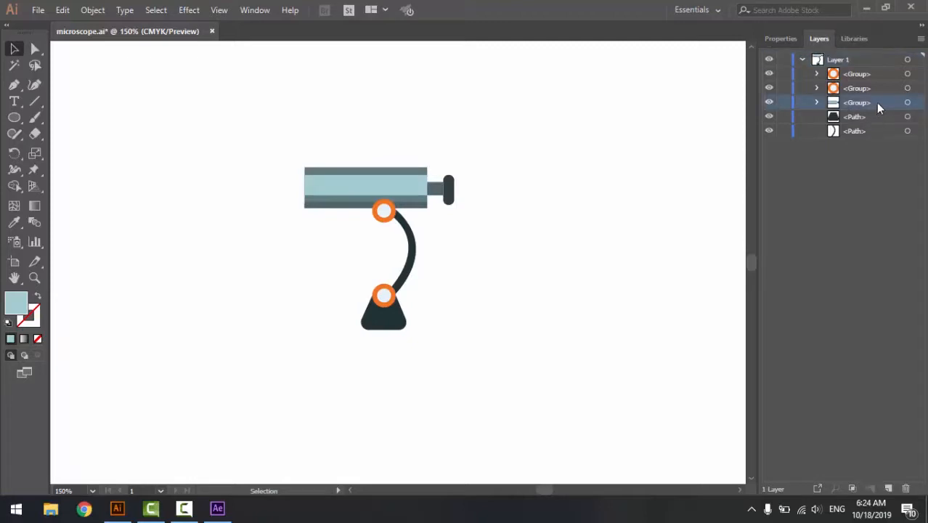
{"action": "left_click", "coordinate": [921, 39]}
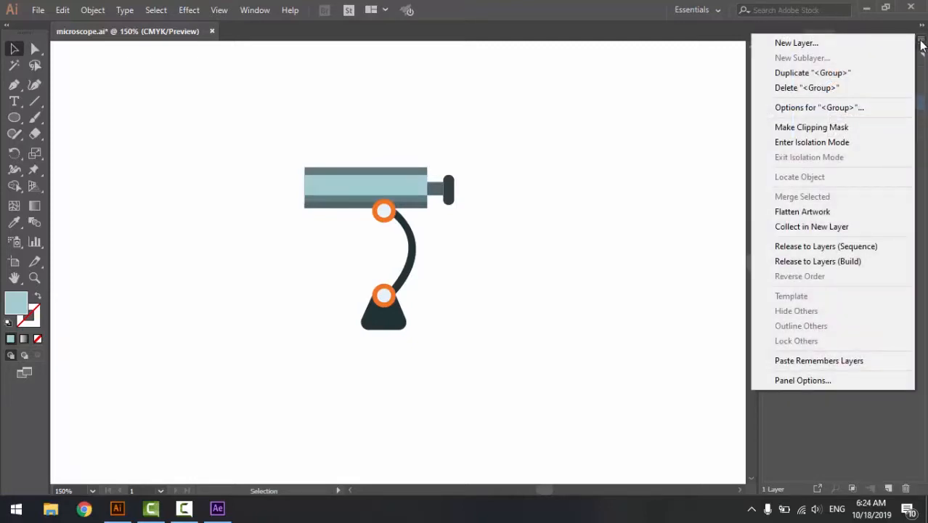
{"action": "left_click", "coordinate": [833, 263]}
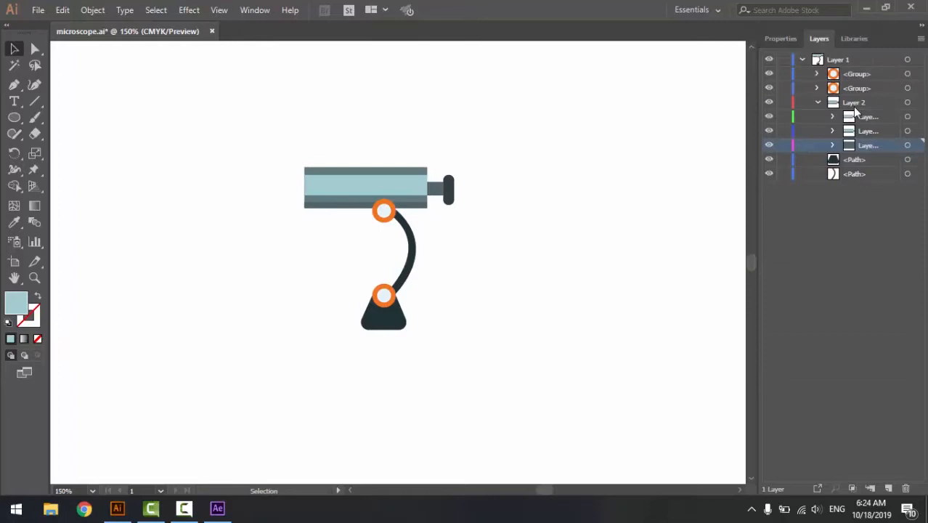
{"action": "left_click", "coordinate": [817, 104]}
{"action": "left_click", "coordinate": [768, 102]}
{"action": "left_click", "coordinate": [768, 103]}
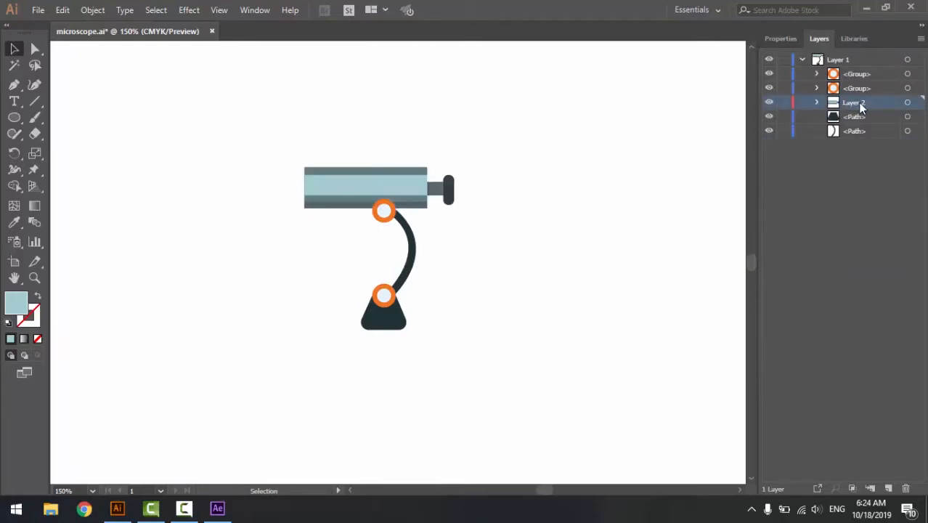
{"action": "left_click_drag", "start_coordinate": [862, 108], "coordinate": [859, 55]}
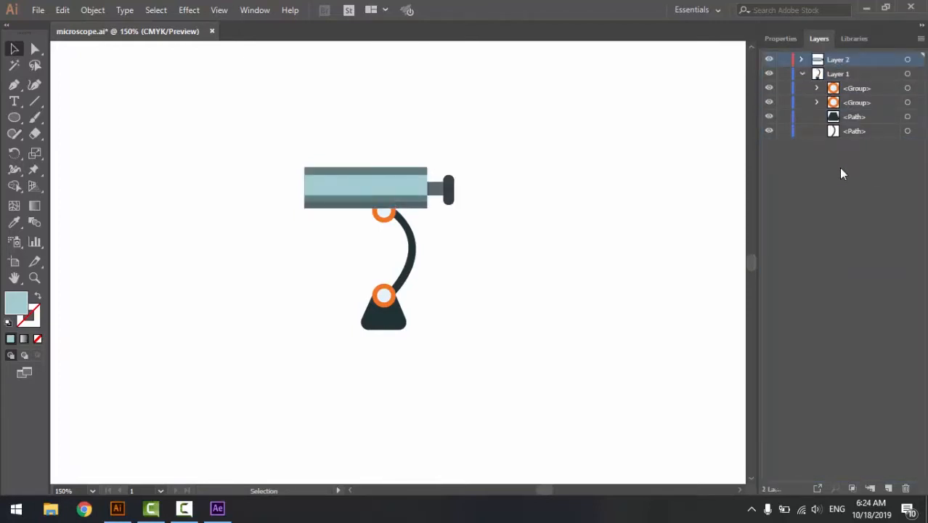
- Release the lower orange ring group to layers with the Build option and place its layer directly below Layer 2
{"action": "left_click", "coordinate": [850, 88]}
{"action": "left_click", "coordinate": [769, 88]}
{"action": "left_click", "coordinate": [769, 88]}
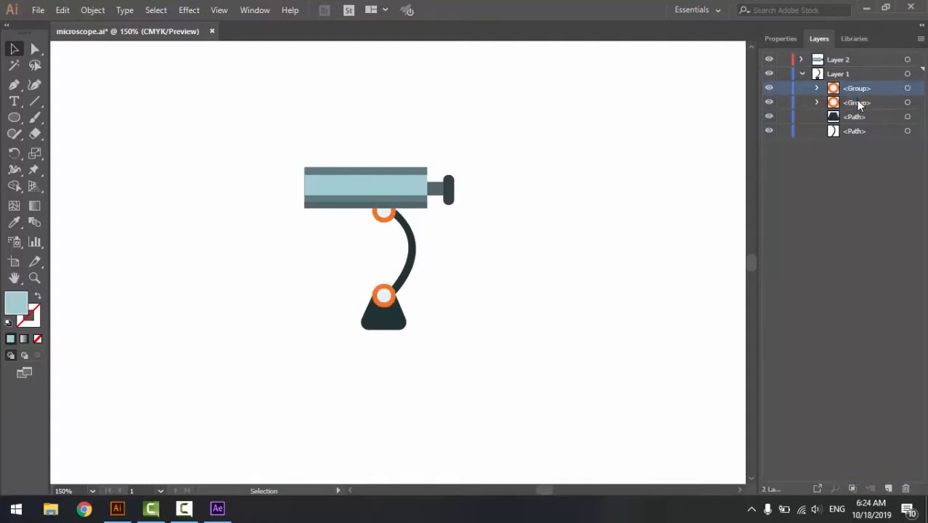
{"action": "left_click", "coordinate": [923, 34]}
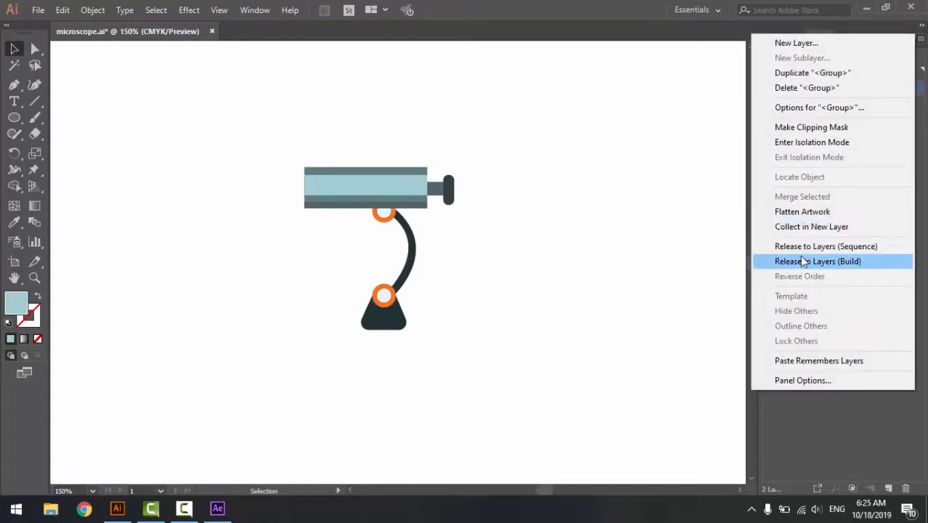
{"action": "left_click", "coordinate": [805, 260]}
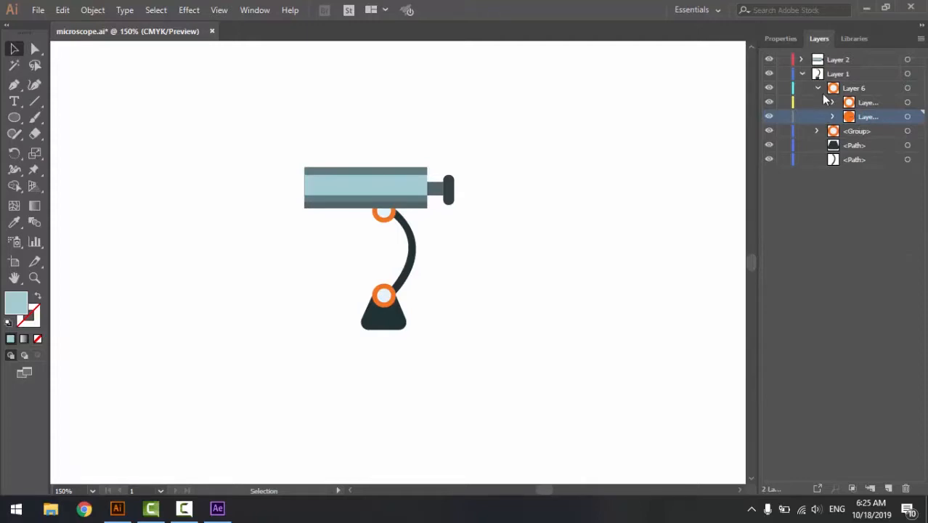
{"action": "left_click", "coordinate": [818, 88]}
{"action": "left_click_drag", "start_coordinate": [849, 90], "coordinate": [846, 67]}
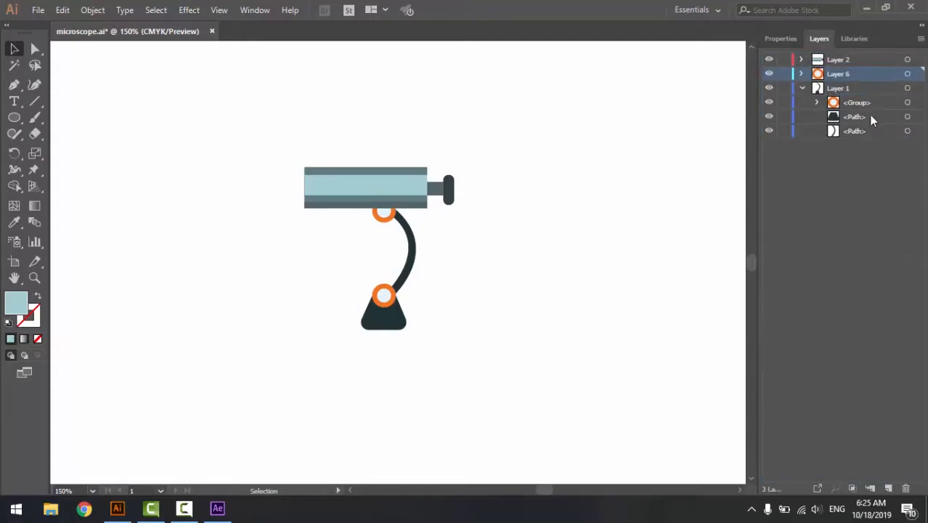
- Release the upper orange ring group to layers with the Build option and place its layer between Layer 6 and Layer 1
{"action": "left_click", "coordinate": [864, 102]}
{"action": "left_click", "coordinate": [921, 39]}
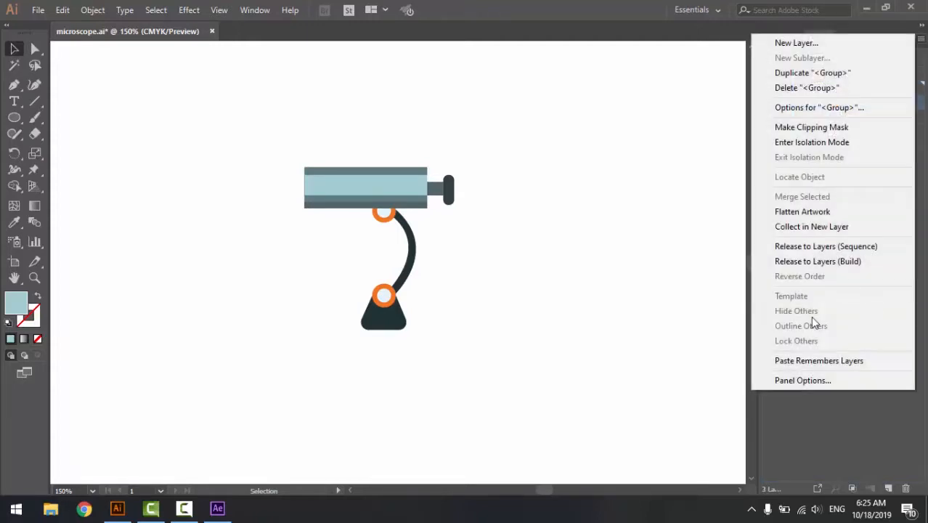
{"action": "left_click", "coordinate": [795, 263]}
{"action": "left_click", "coordinate": [816, 102]}
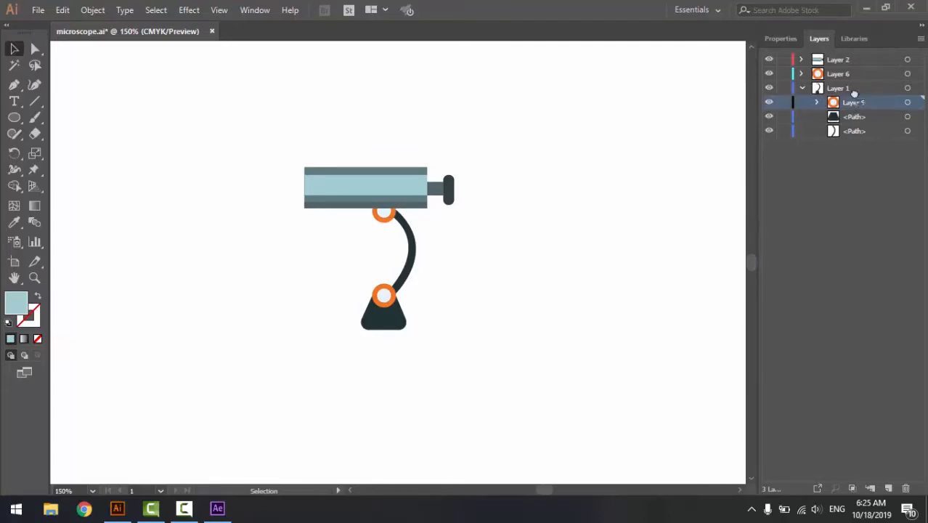
{"action": "left_click_drag", "start_coordinate": [854, 94], "coordinate": [845, 80]}
- Try to release the curved arm's path to layers and move it above Layer 1
{"action": "left_click", "coordinate": [857, 122]}
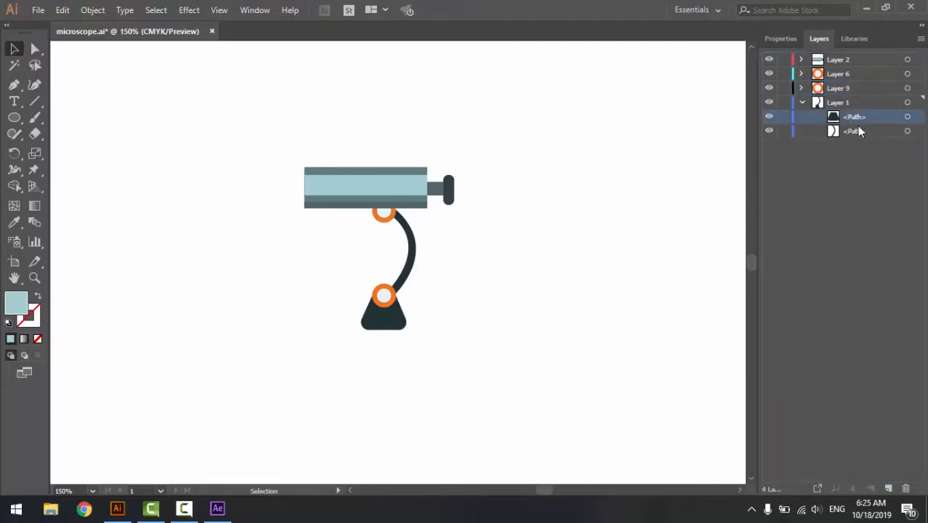
{"action": "left_click", "coordinate": [850, 132]}
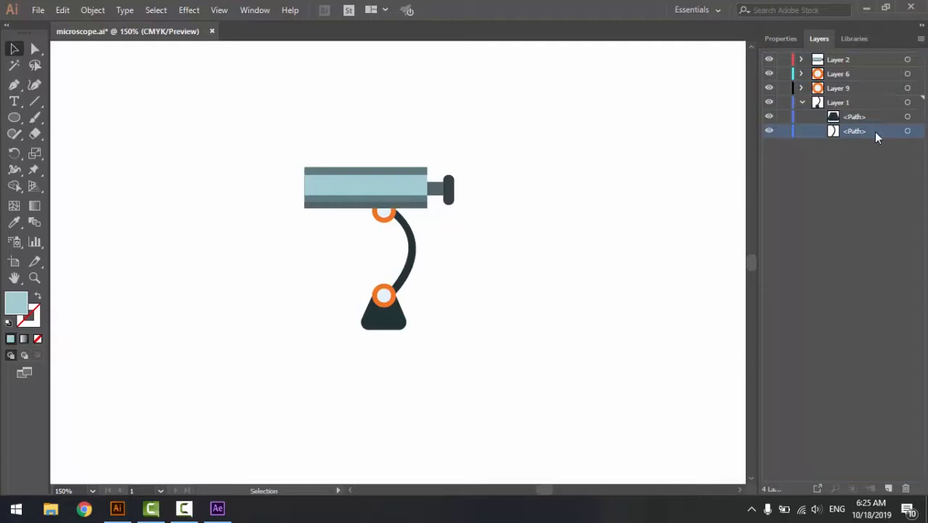
{"action": "left_click", "coordinate": [920, 39]}
{"action": "left_click", "coordinate": [824, 260]}
{"action": "left_click_drag", "start_coordinate": [846, 128], "coordinate": [856, 93]}
- Cut the curved arm from Layer 1 and paste it into a new layer above Layer 2
{"action": "left_click", "coordinate": [907, 131]}
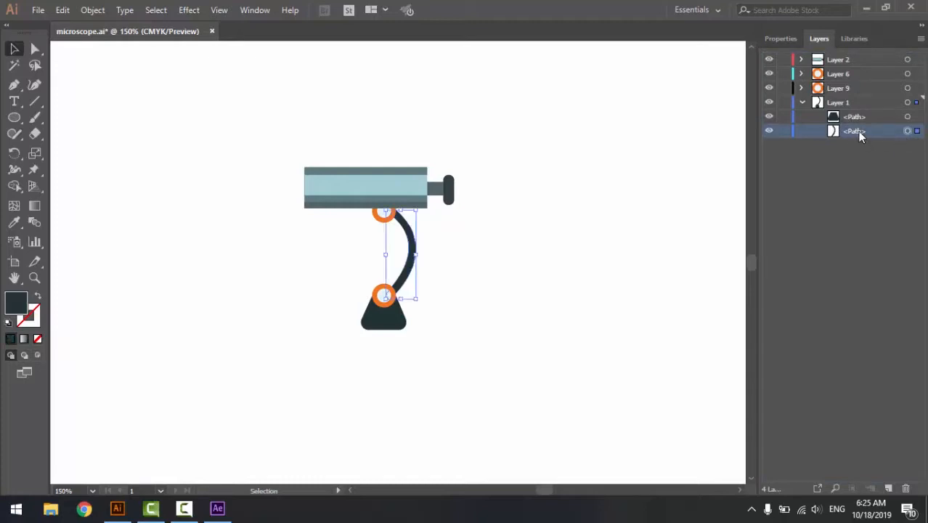
{"action": "right_click", "coordinate": [408, 251]}
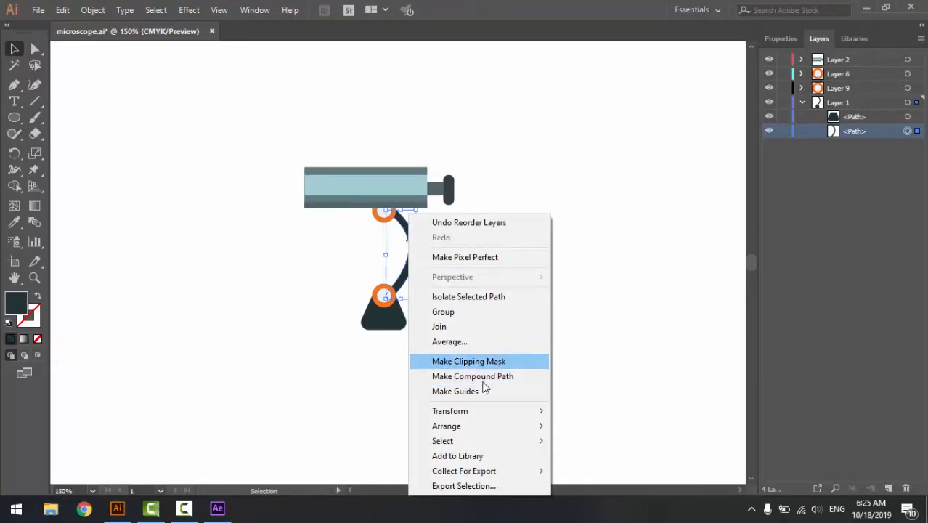
{"action": "left_click", "coordinate": [501, 2]}
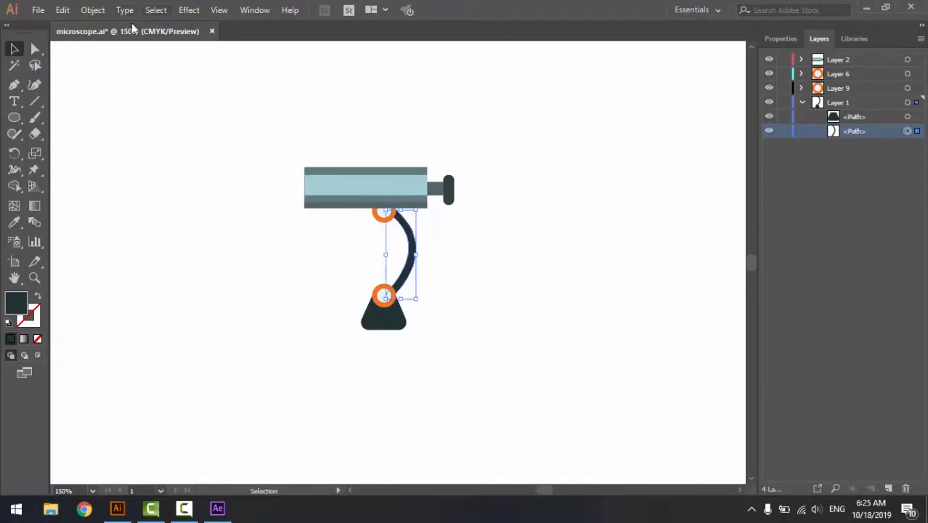
{"action": "left_click", "coordinate": [64, 10]}
{"action": "left_click", "coordinate": [81, 61]}
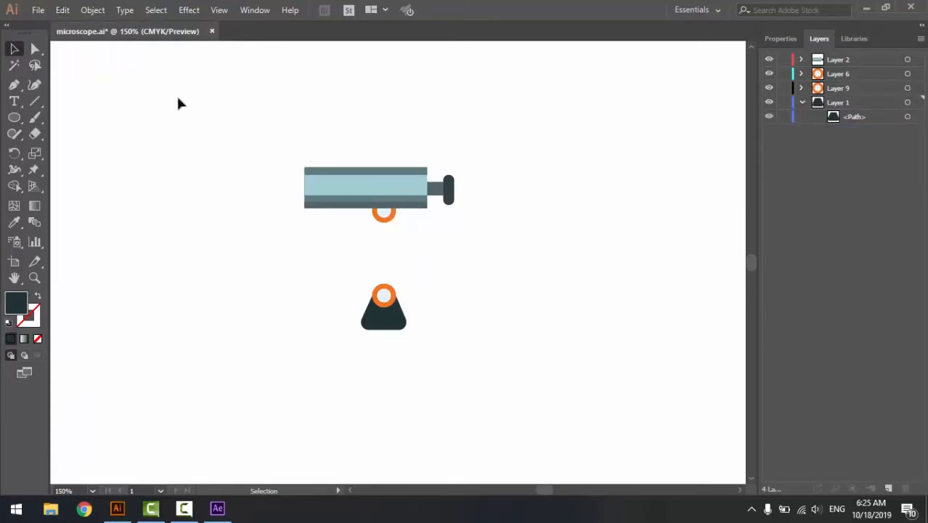
{"action": "left_click", "coordinate": [888, 489]}
{"action": "left_click", "coordinate": [62, 10]}
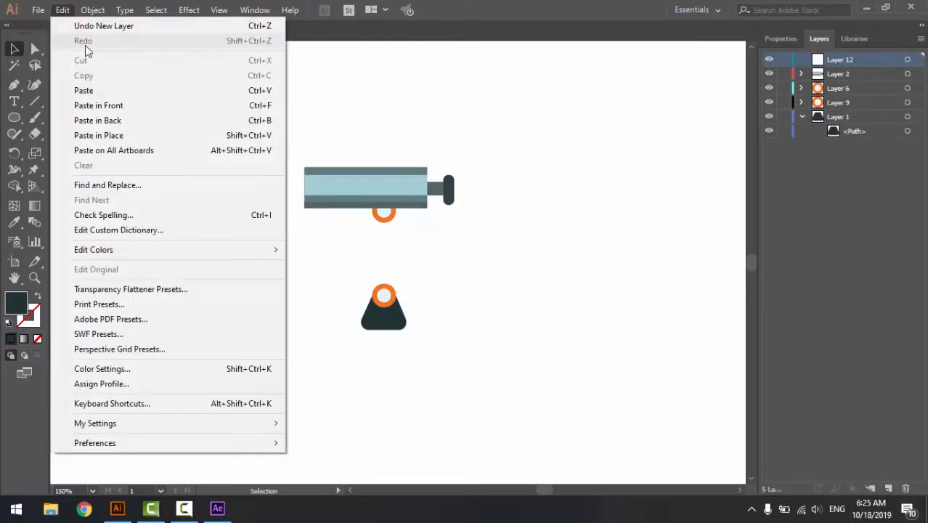
{"action": "left_click", "coordinate": [113, 91]}
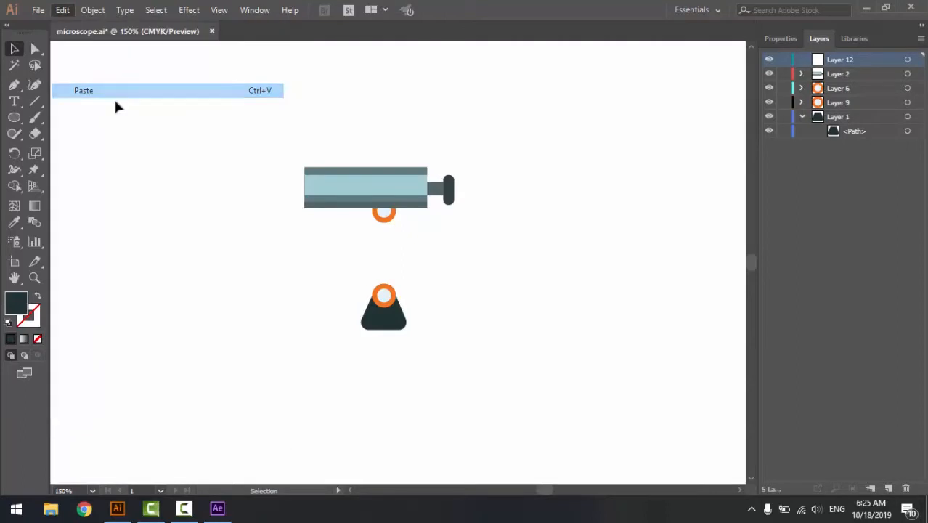
{"action": "left_click", "coordinate": [513, 228]}
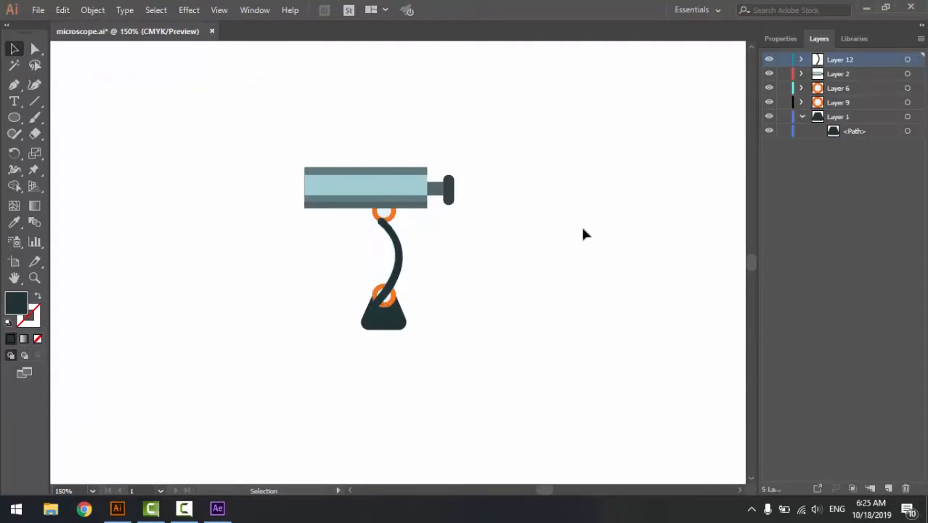
- Reposition the curved arm so that its ends meet the upper and lower orange rings
{"action": "left_click", "coordinate": [802, 118]}
{"action": "left_click_drag", "start_coordinate": [390, 256], "coordinate": [439, 275]}
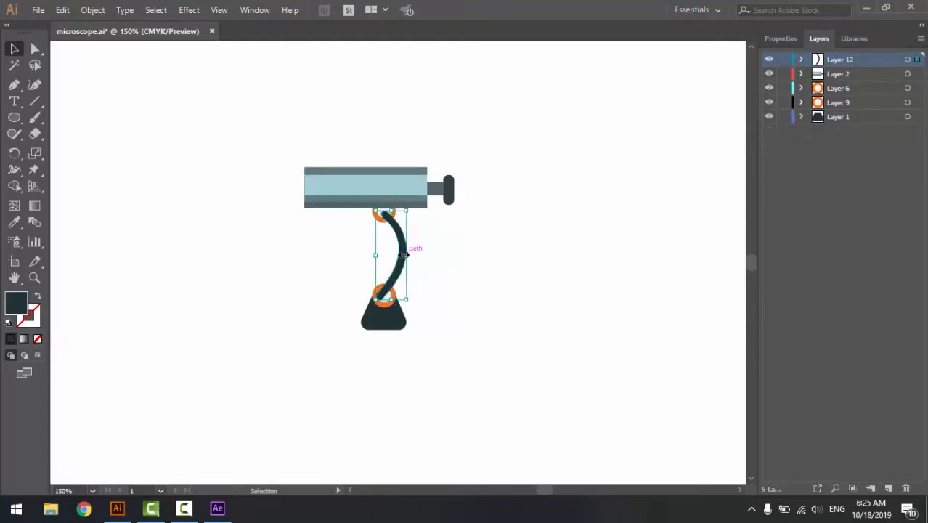
- Try to arrange the curved arm behind the orange rings with Send Backward and Send to Back
{"action": "right_click", "coordinate": [388, 285]}
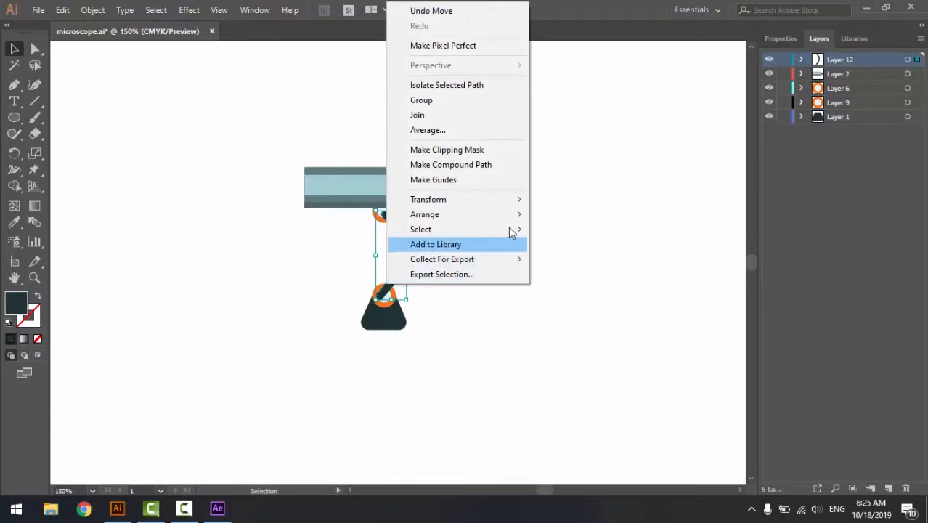
{"action": "mouse_move", "coordinate": [516, 214]}
{"action": "left_click", "coordinate": [574, 245]}
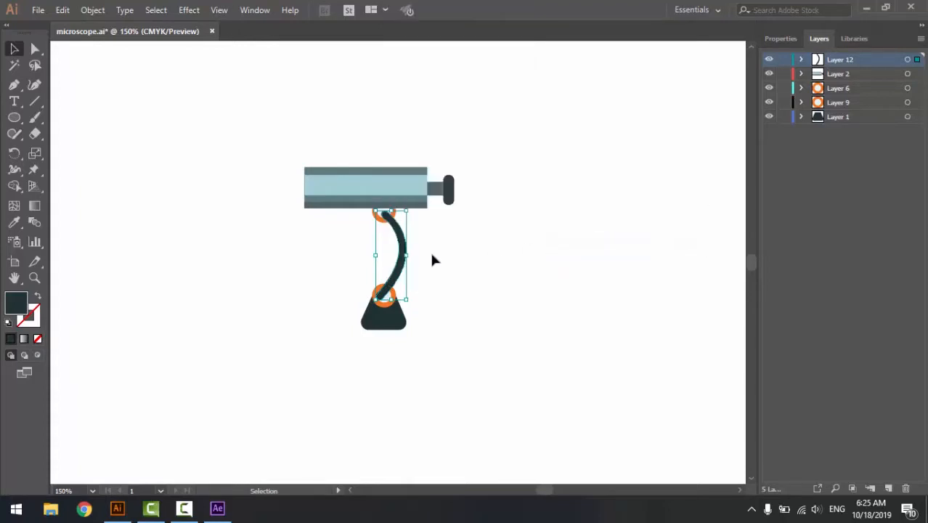
{"action": "right_click", "coordinate": [407, 270]}
{"action": "mouse_move", "coordinate": [528, 424]}
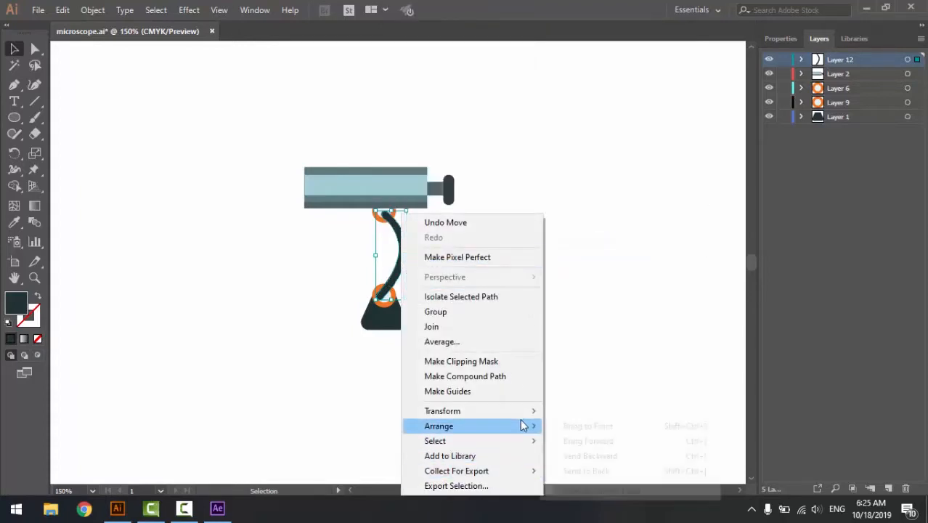
{"action": "left_click", "coordinate": [571, 472]}
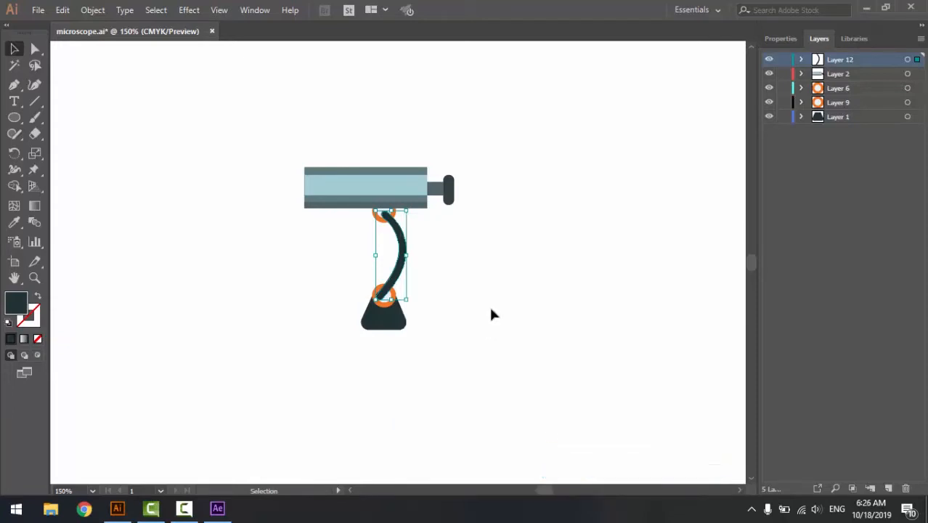
- Move the curved arm's Layer 12 between Layer 9 and Layer 1, and place the tube's Layer 2 at the bottom of the stack
{"action": "left_click_drag", "start_coordinate": [869, 58], "coordinate": [862, 109]}
{"action": "left_click", "coordinate": [514, 274]}
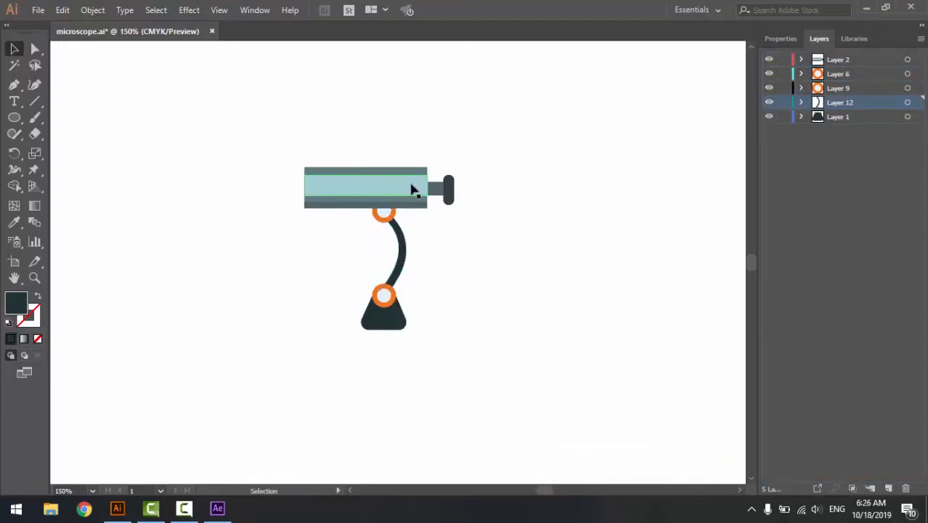
{"action": "left_click", "coordinate": [415, 187]}
{"action": "left_click", "coordinate": [801, 59]}
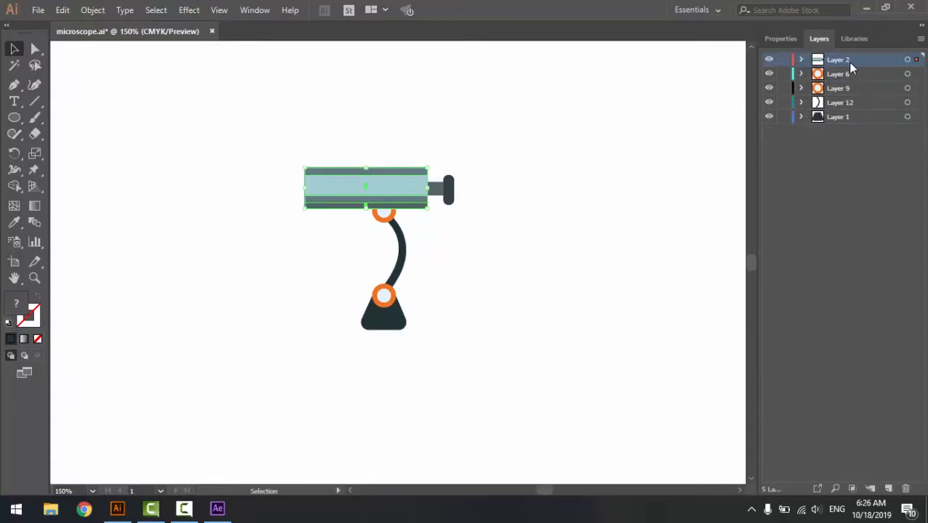
{"action": "left_click_drag", "start_coordinate": [848, 62], "coordinate": [855, 124]}
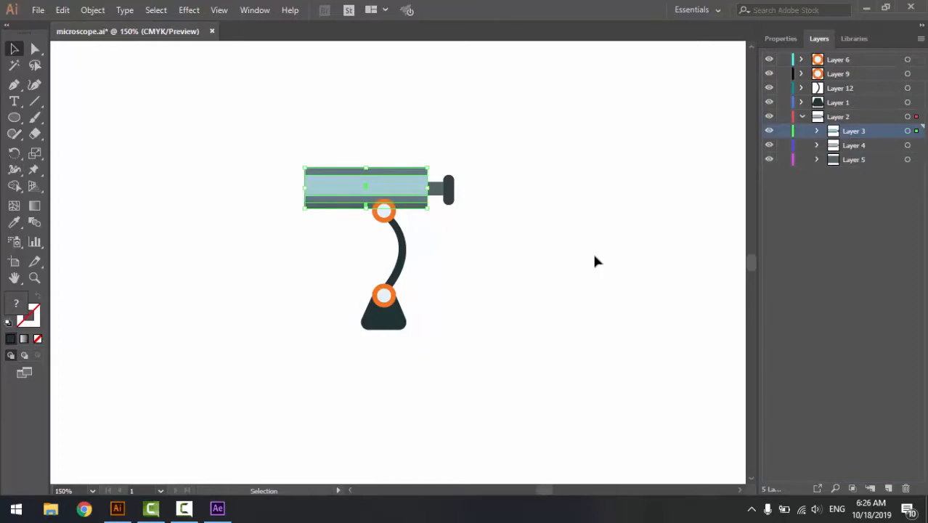
{"action": "left_click", "coordinate": [482, 312]}
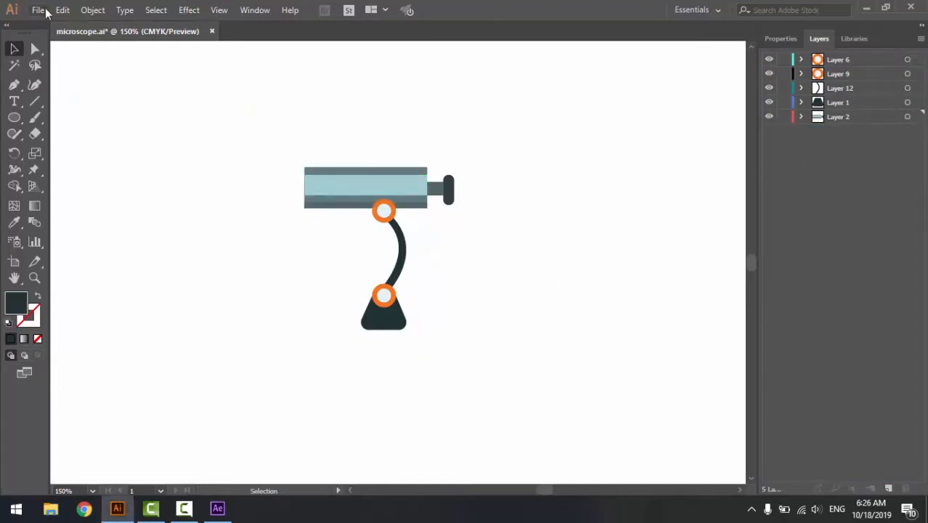
- Save the artwork to the Desktop as microscope in Adobe Illustrator format, with the Illustrator CC version
{"action": "left_click", "coordinate": [37, 10]}
{"action": "left_click", "coordinate": [82, 136]}
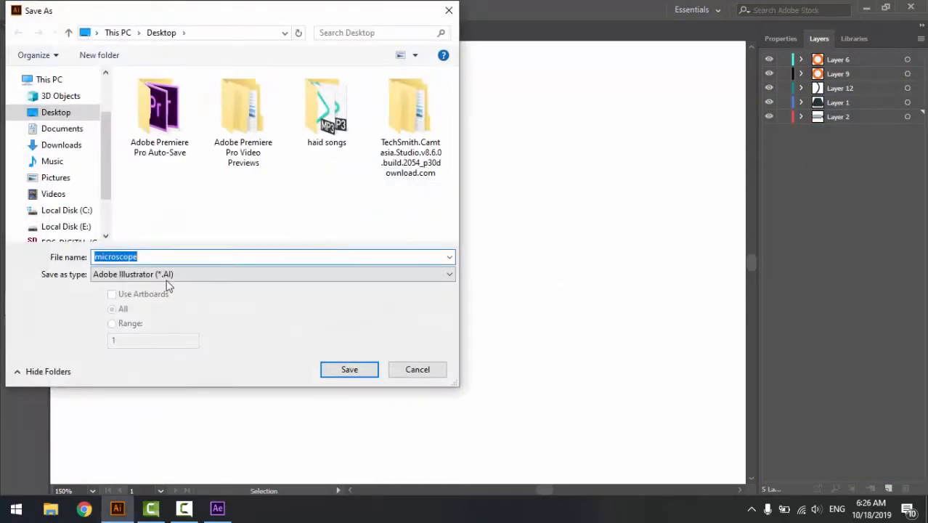
{"action": "left_click", "coordinate": [345, 368]}
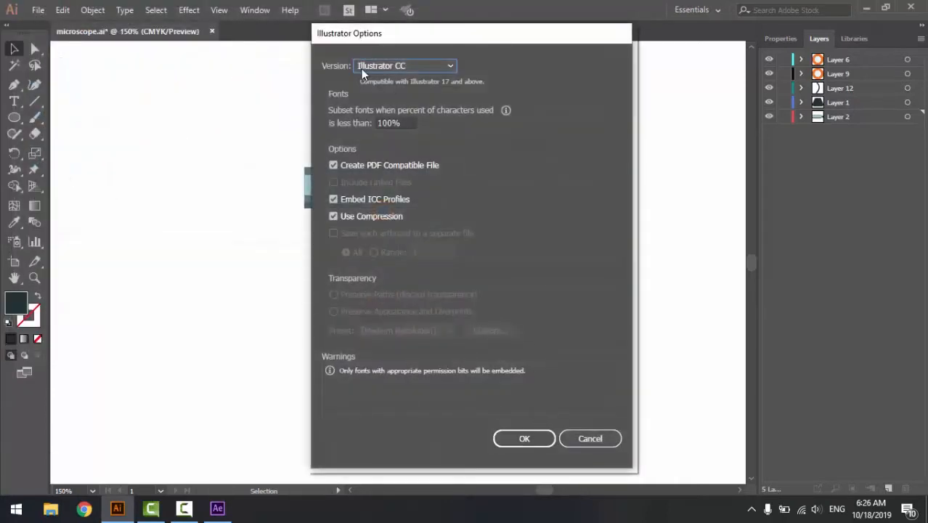
{"action": "left_click", "coordinate": [501, 439]}
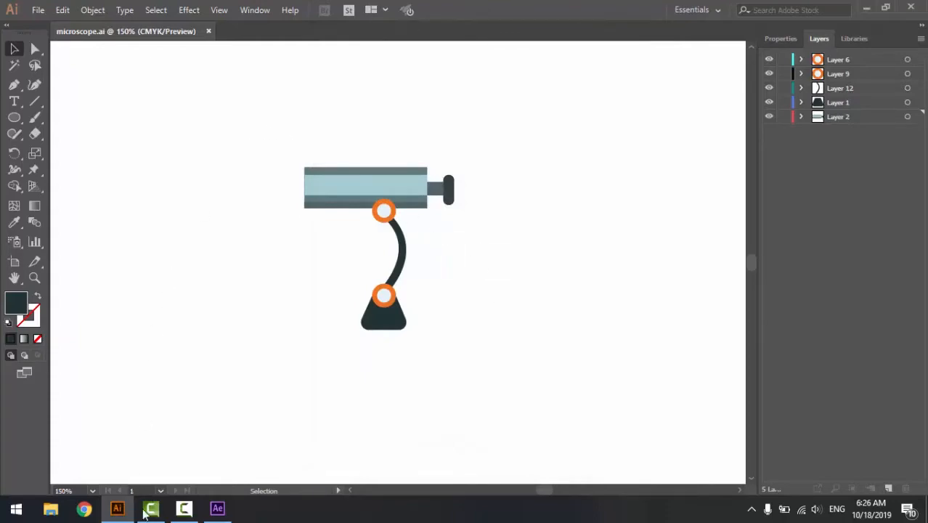
- Switch to After Effects and import microscope.ai from the Desktop as a Composition with Layer Size footage dimensions
{"action": "left_click", "coordinate": [217, 509]}
{"action": "left_click", "coordinate": [128, 243]}
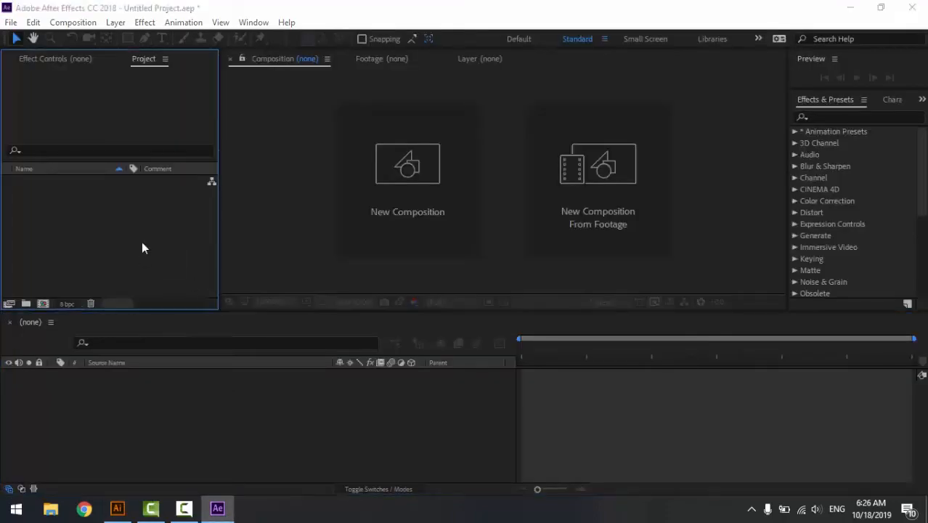
{"action": "double_click", "coordinate": [141, 241]}
{"action": "left_click_drag", "start_coordinate": [456, 155], "coordinate": [451, 231]}
{"action": "left_click", "coordinate": [401, 134]}
{"action": "left_click", "coordinate": [355, 428]}
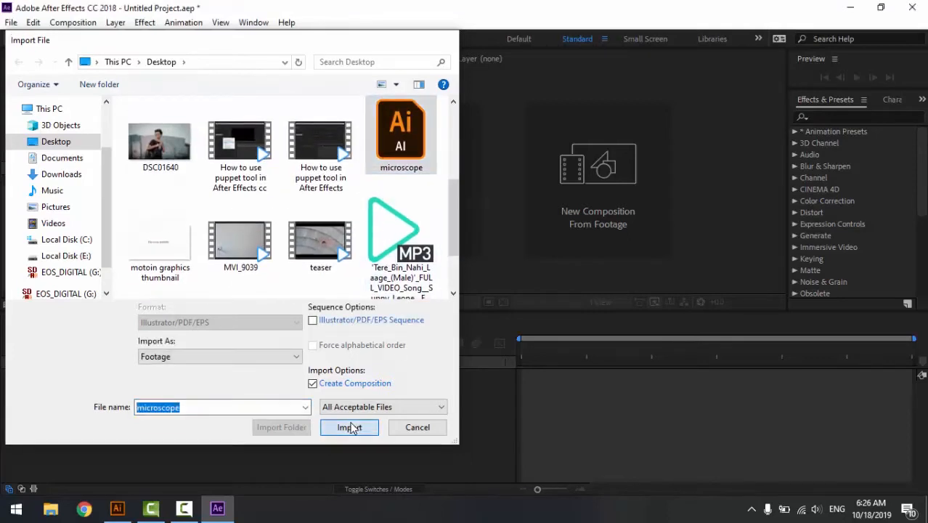
{"action": "left_click", "coordinate": [471, 202]}
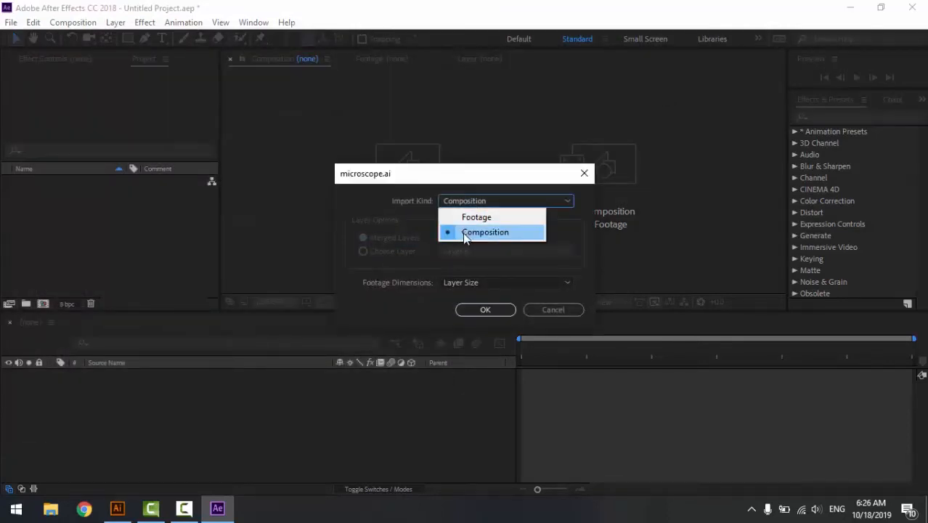
{"action": "left_click", "coordinate": [462, 231]}
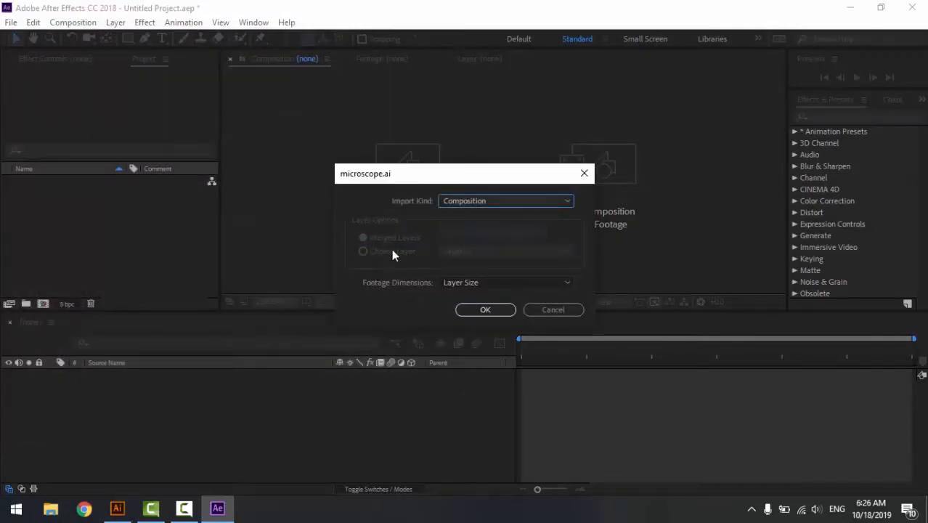
{"action": "left_click", "coordinate": [483, 312]}
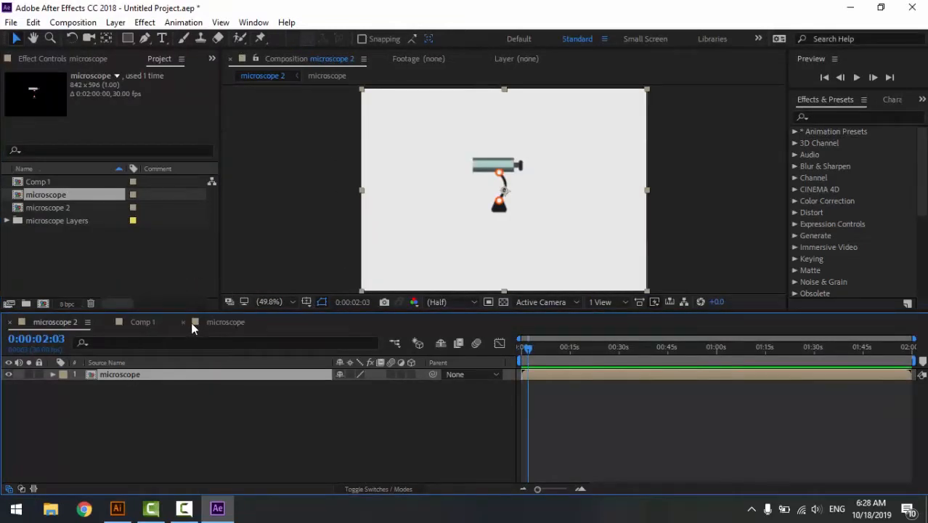
- Open the nested microscope composition from microscope 2 to access its individual Illustrator layers
{"action": "left_click", "coordinate": [255, 435]}
{"action": "left_click", "coordinate": [130, 322]}
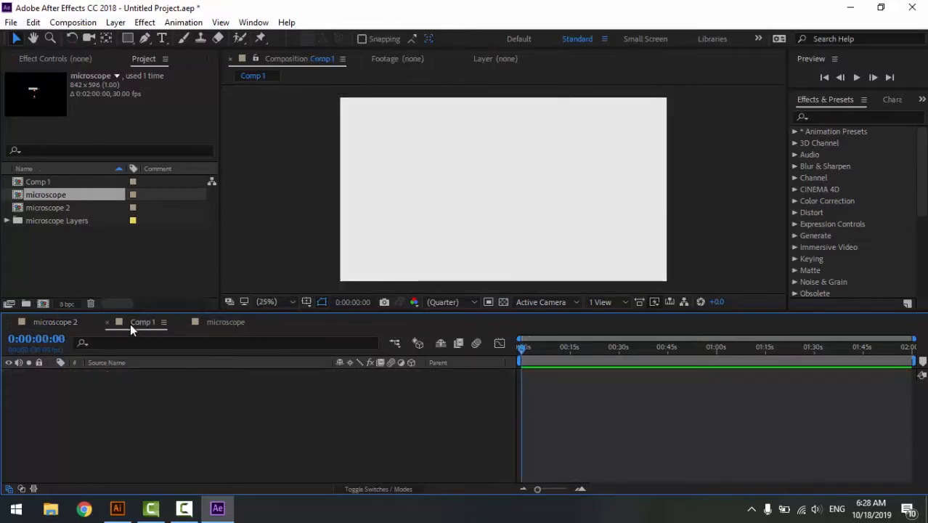
{"action": "left_click", "coordinate": [64, 321]}
{"action": "left_click", "coordinate": [103, 374]}
{"action": "double_click", "coordinate": [104, 374]}
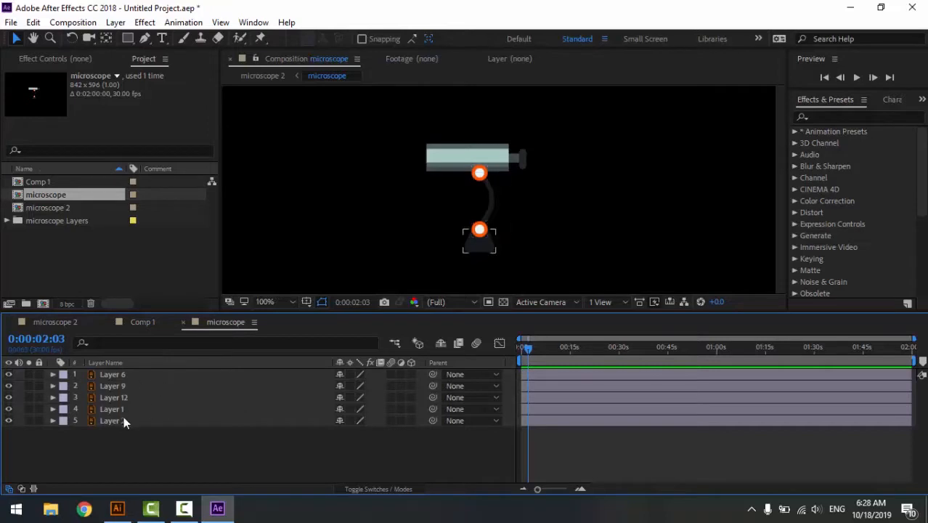
- Examine which telescope part each layer holds by toggling the visibility of Layer 12, Layer 1 and Layer 2
{"action": "left_click", "coordinate": [109, 374]}
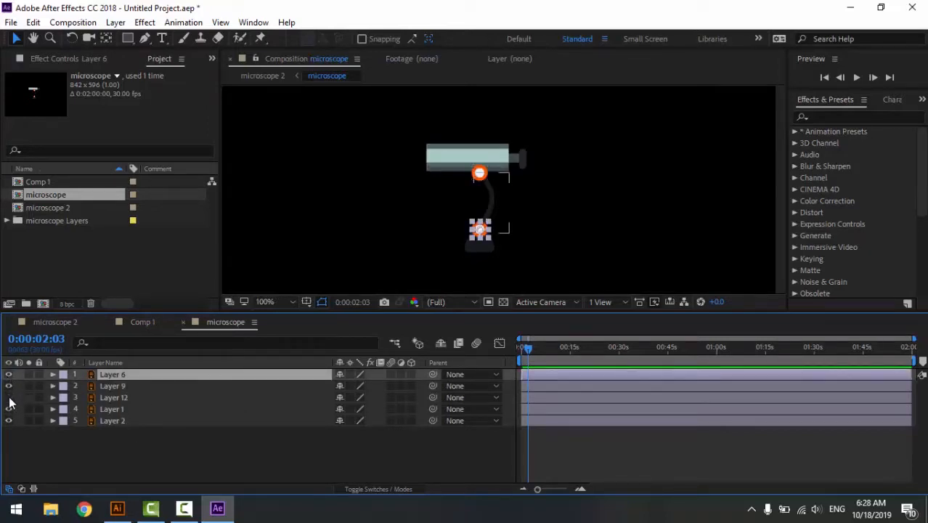
{"action": "left_click", "coordinate": [10, 399]}
{"action": "left_click", "coordinate": [9, 410]}
{"action": "left_click", "coordinate": [8, 410]}
{"action": "left_click", "coordinate": [9, 420]}
{"action": "left_click", "coordinate": [9, 420]}
- Enlarge the composition preview to 200% around the telescope and return the current time to 0:00:00:00
{"action": "left_click_drag", "start_coordinate": [470, 319], "coordinate": [467, 353]}
{"action": "left_click", "coordinate": [517, 231]}
{"action": "scroll", "coordinate": [483, 196], "scroll_direction": "up", "scroll_amount": 5}
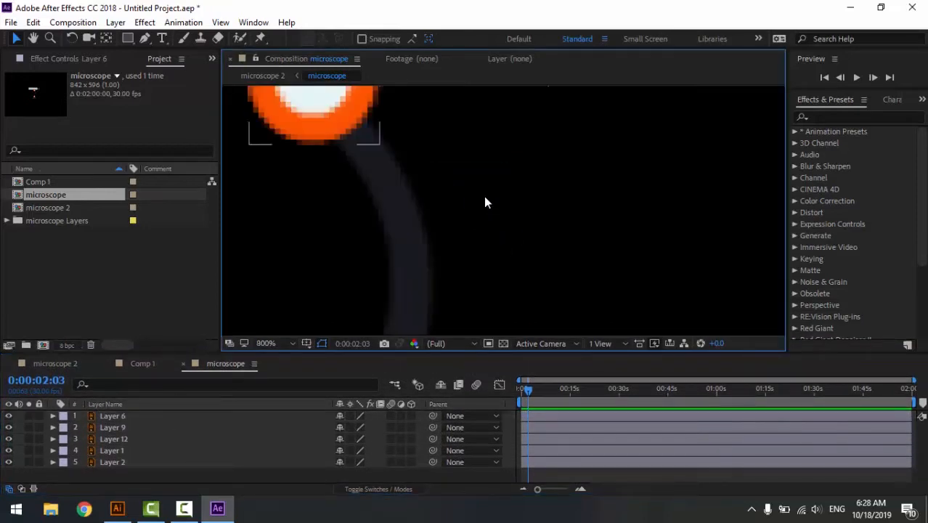
{"action": "scroll", "coordinate": [483, 199], "scroll_direction": "down", "scroll_amount": 1}
{"action": "mouse_move", "coordinate": [452, 204]}
{"action": "left_mouse_down"}
{"action": "mouse_move", "coordinate": [460, 233]}
{"action": "mouse_move", "coordinate": [452, 201]}
{"action": "left_mouse_up"}
{"action": "scroll", "coordinate": [460, 228], "scroll_direction": "down", "scroll_amount": 1}
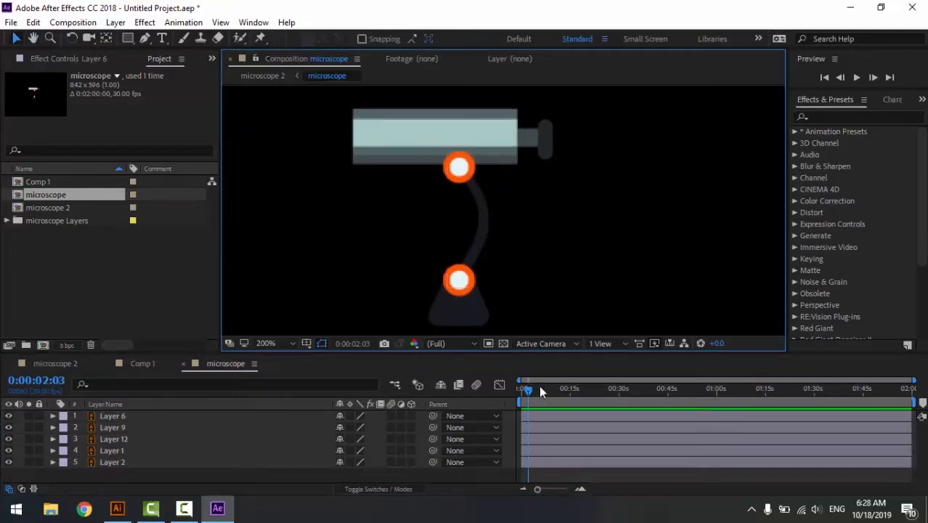
{"action": "left_click", "coordinate": [522, 390]}
{"action": "left_click_drag", "start_coordinate": [522, 392], "coordinate": [504, 391]}
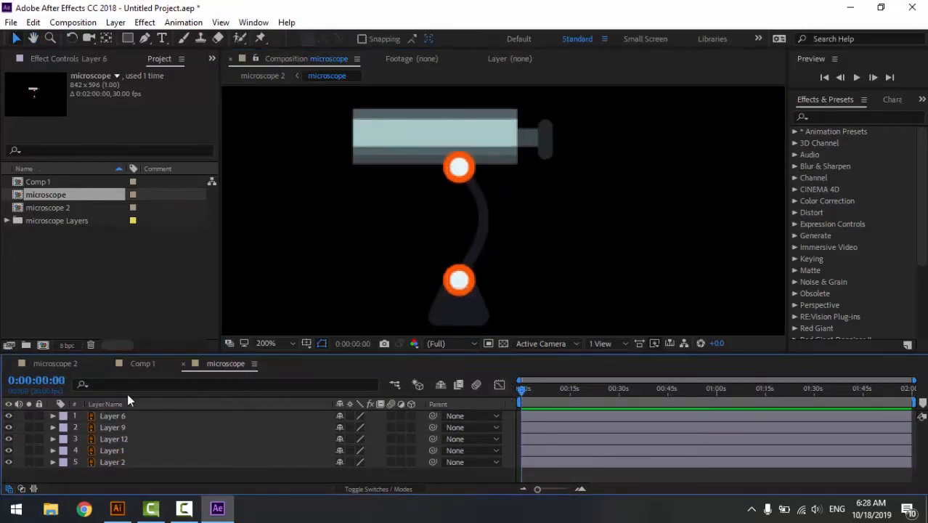
- Check which parts of the telescope Layer 6, Layer 9 and Layer 12 contain
{"action": "left_click", "coordinate": [10, 416]}
{"action": "left_click", "coordinate": [10, 416]}
{"action": "left_click", "coordinate": [110, 428]}
{"action": "left_click", "coordinate": [114, 439]}
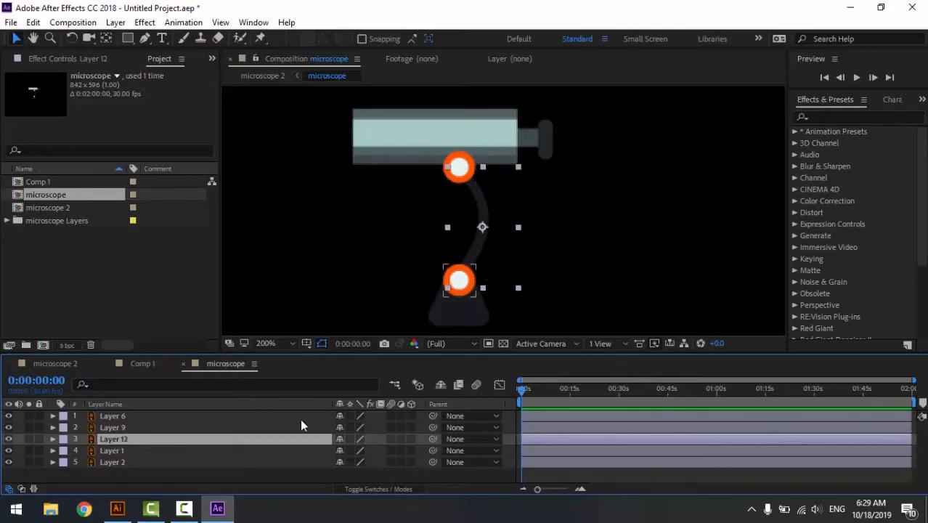
- Create a turquoise 842 x 596 px solid and place it below Layer 2 as the background
{"action": "right_click", "coordinate": [282, 477]}
{"action": "mouse_move", "coordinate": [356, 329]}
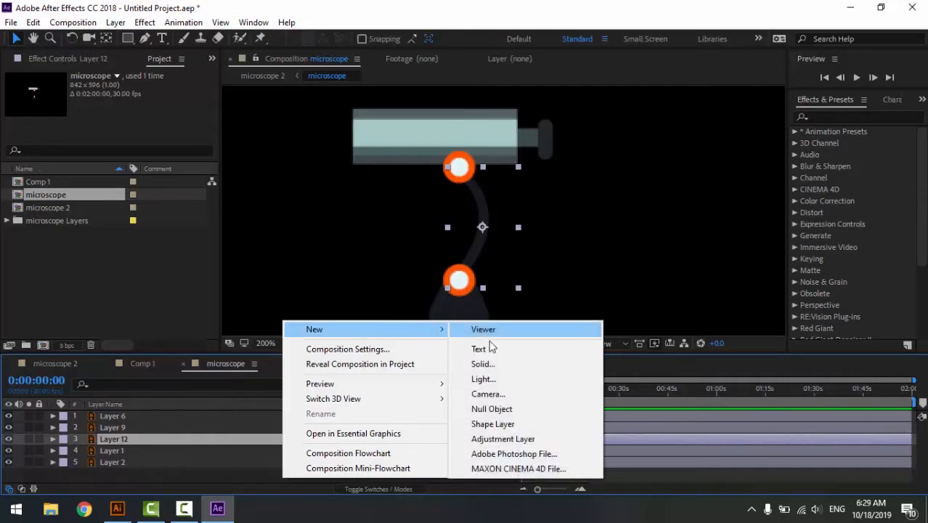
{"action": "left_click", "coordinate": [483, 364]}
{"action": "left_click", "coordinate": [454, 336]}
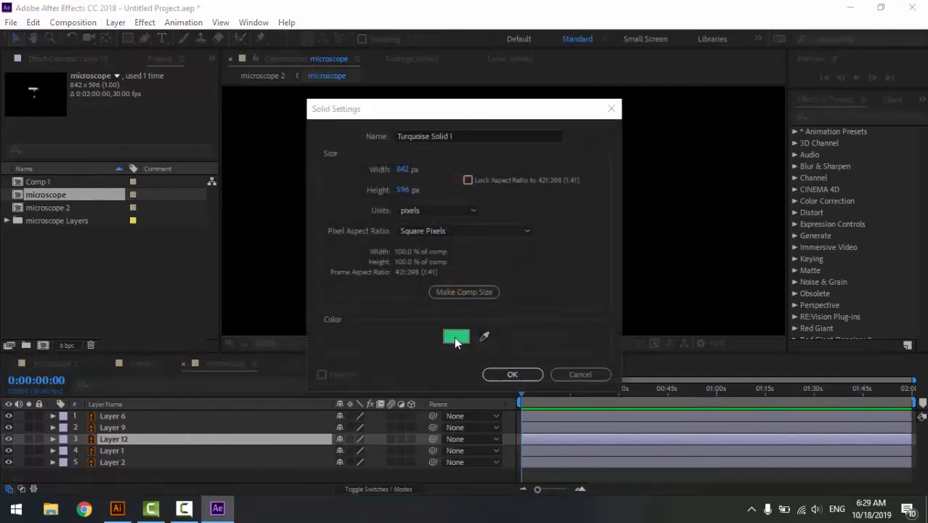
{"action": "left_click", "coordinate": [546, 241]}
{"action": "left_click", "coordinate": [521, 374]}
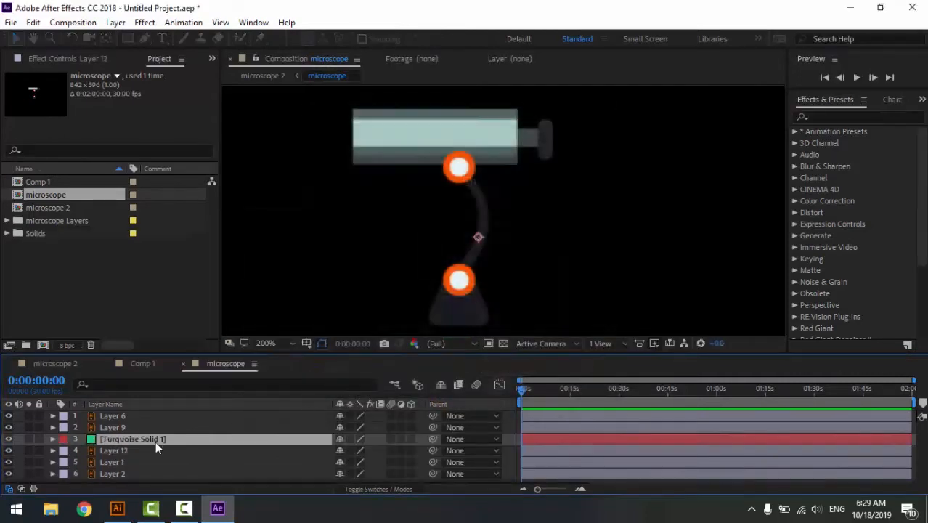
{"action": "left_click_drag", "start_coordinate": [128, 438], "coordinate": [129, 477]}
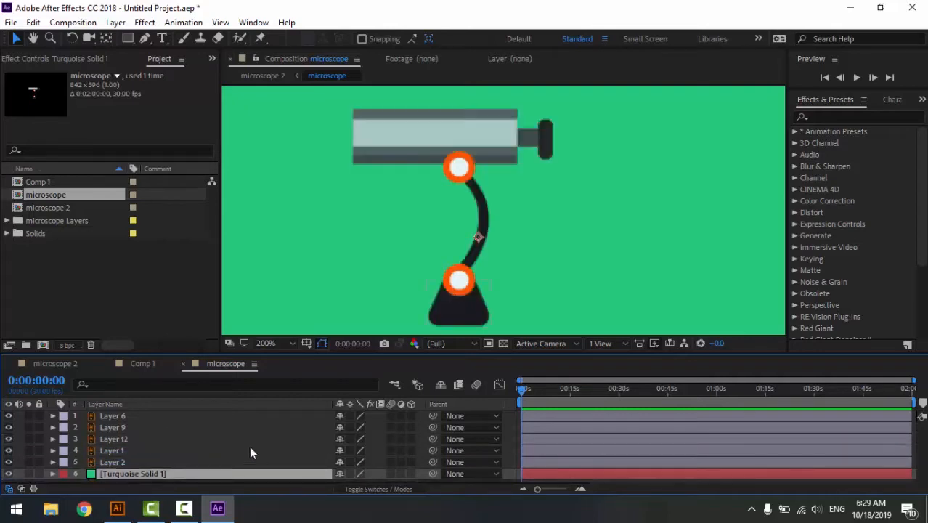
- Reveal Layer 12's Rotation property and move the curved arm's anchor point to the centre of the lower orange ring
{"action": "left_click", "coordinate": [480, 216]}
{"action": "left_click", "coordinate": [138, 440]}
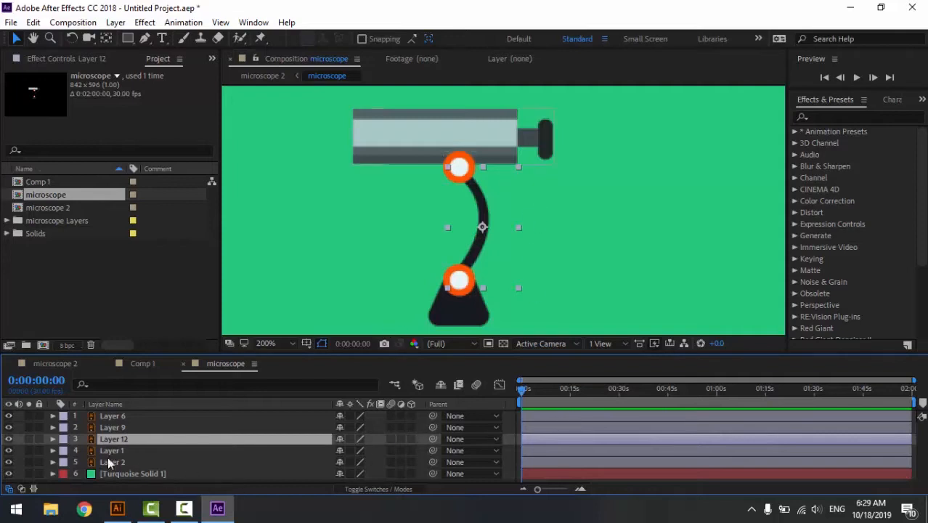
{"action": "key", "text": "r"}
{"action": "left_click_drag", "start_coordinate": [231, 351], "coordinate": [242, 309]}
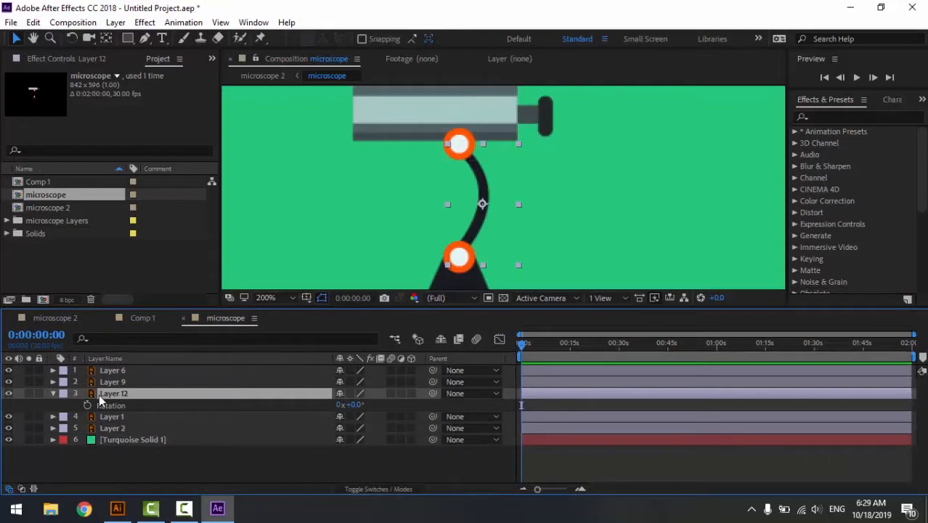
{"action": "left_click", "coordinate": [106, 38]}
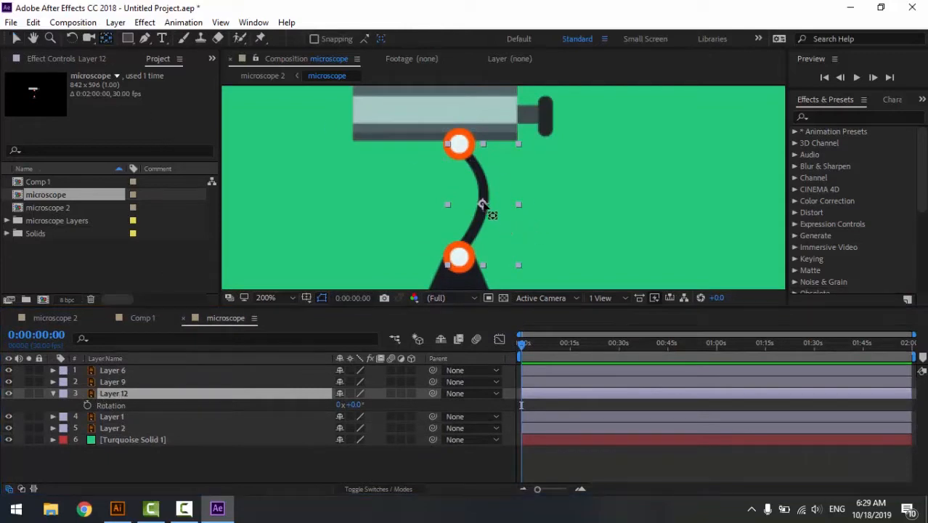
{"action": "left_click_drag", "start_coordinate": [482, 204], "coordinate": [481, 212]}
{"action": "left_click_drag", "start_coordinate": [467, 246], "coordinate": [460, 256]}
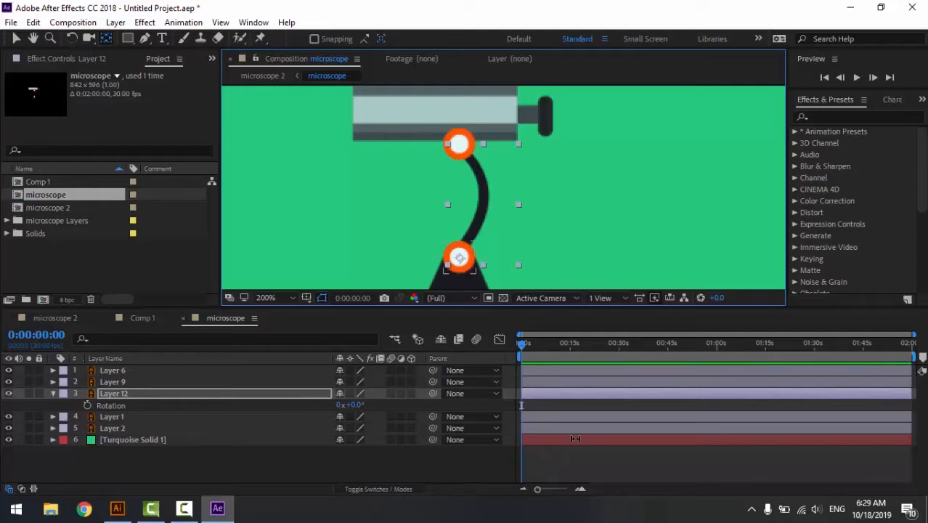
- Keyframe Layer 12's Rotation at 0° on frame 0 and set it to 15° at 0:00:00:10
{"action": "left_click", "coordinate": [581, 490]}
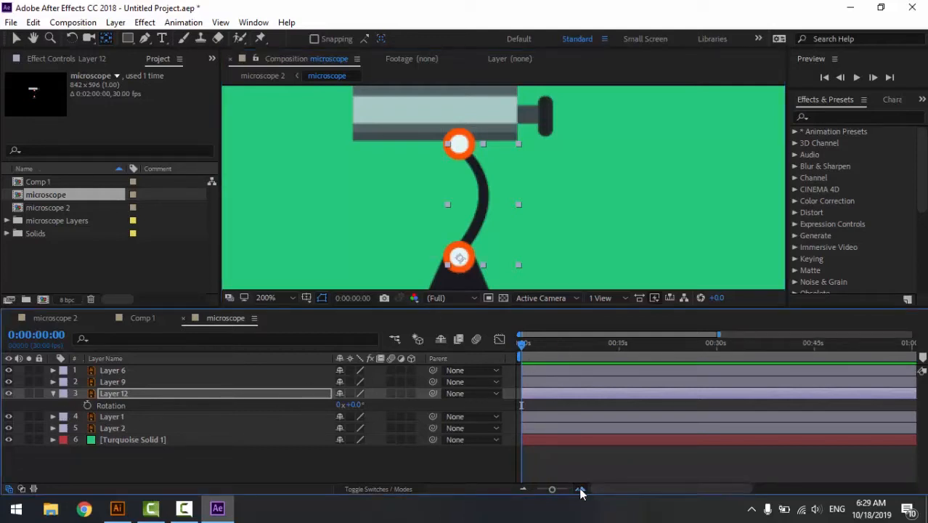
{"action": "left_click", "coordinate": [581, 491]}
{"action": "left_click", "coordinate": [581, 491]}
{"action": "left_click", "coordinate": [581, 490]}
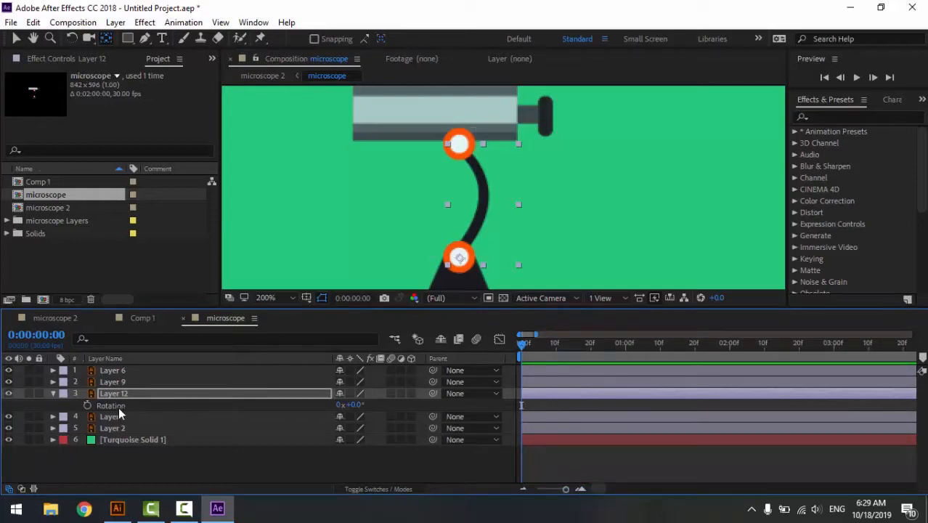
{"action": "left_click", "coordinate": [88, 405]}
{"action": "left_click", "coordinate": [554, 347]}
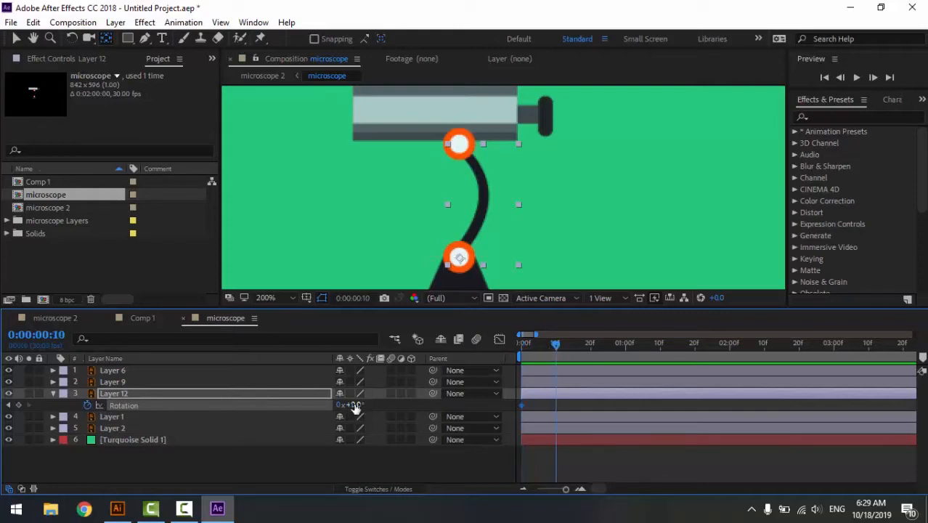
{"action": "left_click_drag", "start_coordinate": [355, 405], "coordinate": [371, 405]}
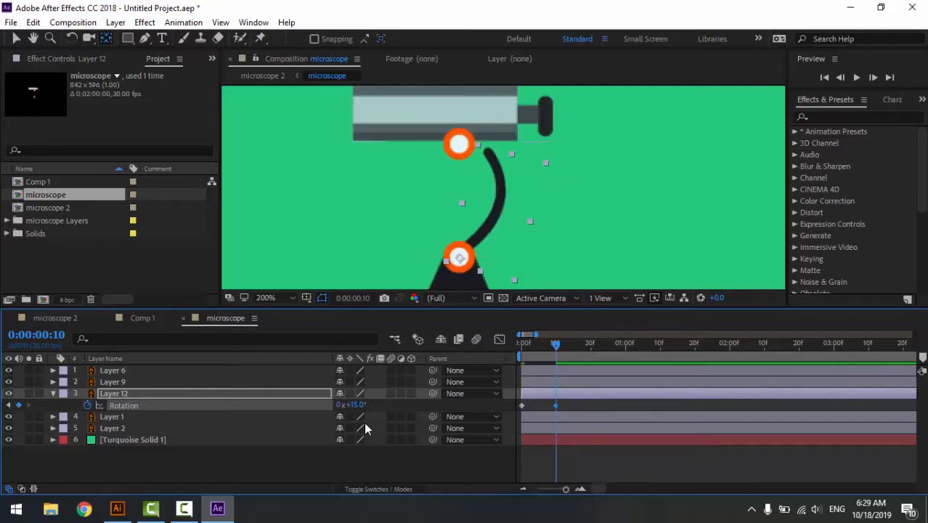
- Set Layer 12's Rotation to 0° at 0:00:00:20 and preview the arm's swing
{"action": "left_click_drag", "start_coordinate": [561, 341], "coordinate": [590, 354]}
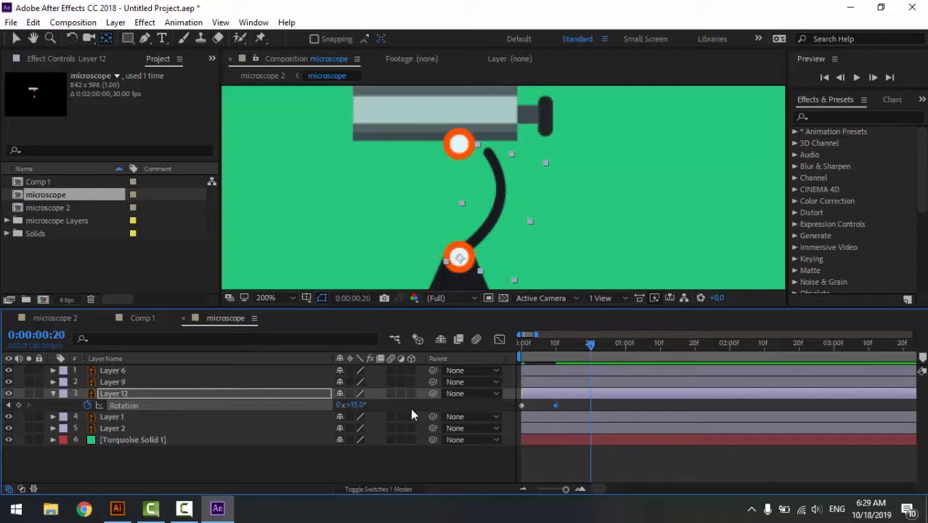
{"action": "left_click_drag", "start_coordinate": [354, 404], "coordinate": [350, 403]}
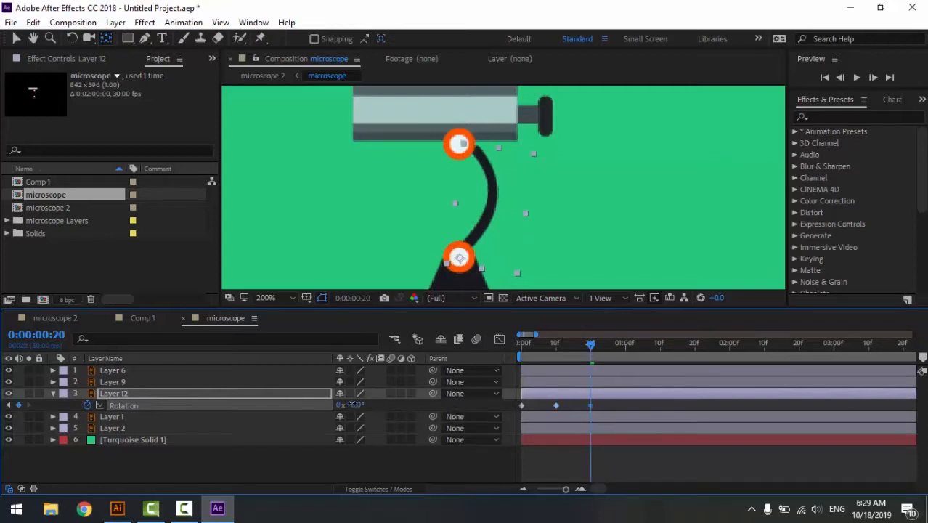
{"action": "left_click", "coordinate": [358, 404]}
{"action": "type", "text": "0"}
{"action": "key", "text": "Return"}
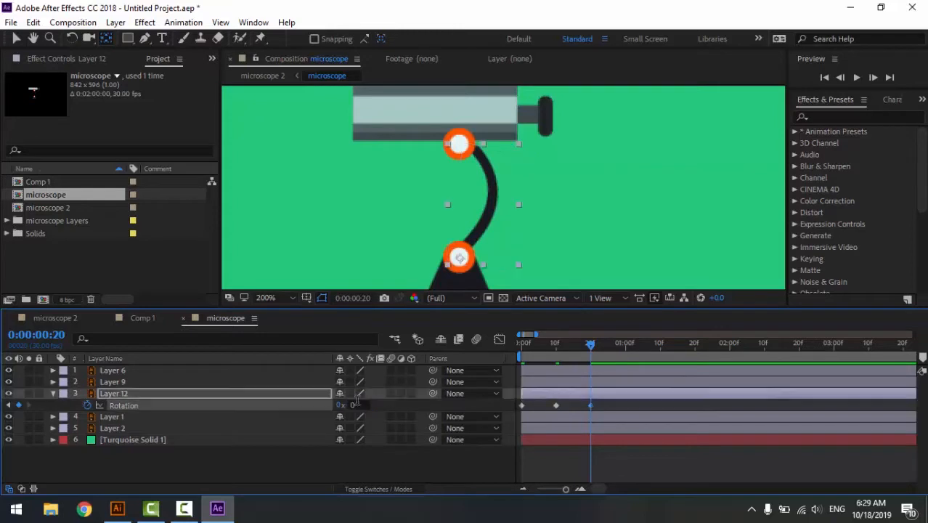
{"action": "key", "text": "space"}
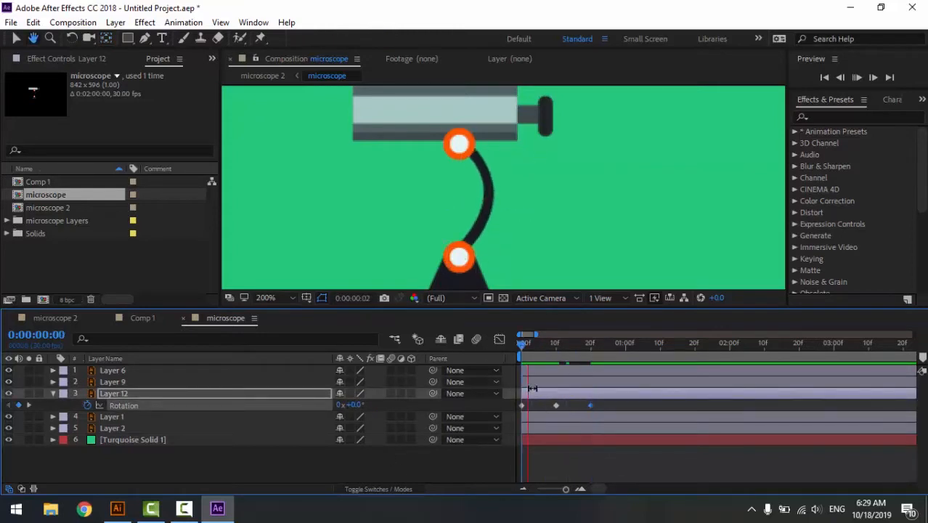
- Apply Easy Ease to all three of Layer 12's rotation keyframes and preview the motion
{"action": "left_click_drag", "start_coordinate": [606, 401], "coordinate": [515, 408]}
{"action": "right_click", "coordinate": [591, 406]}
{"action": "mouse_move", "coordinate": [657, 395]}
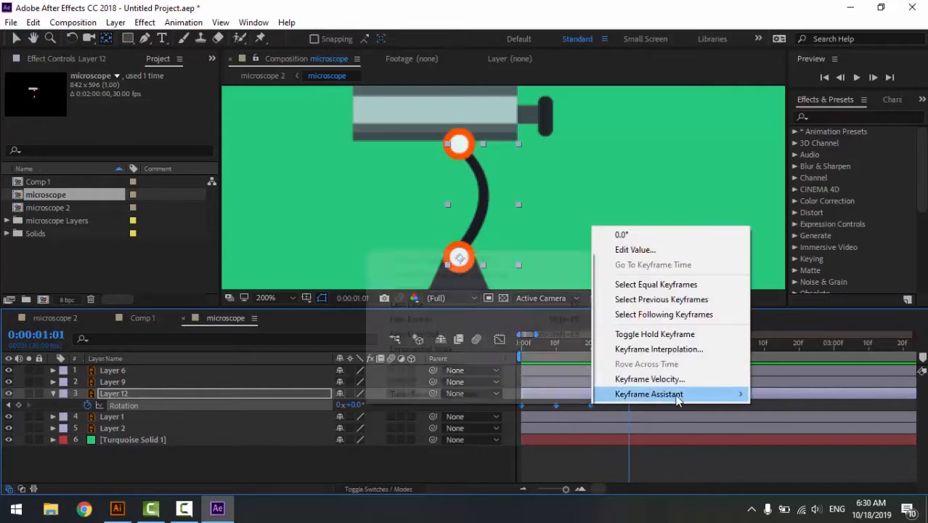
{"action": "left_click", "coordinate": [425, 310]}
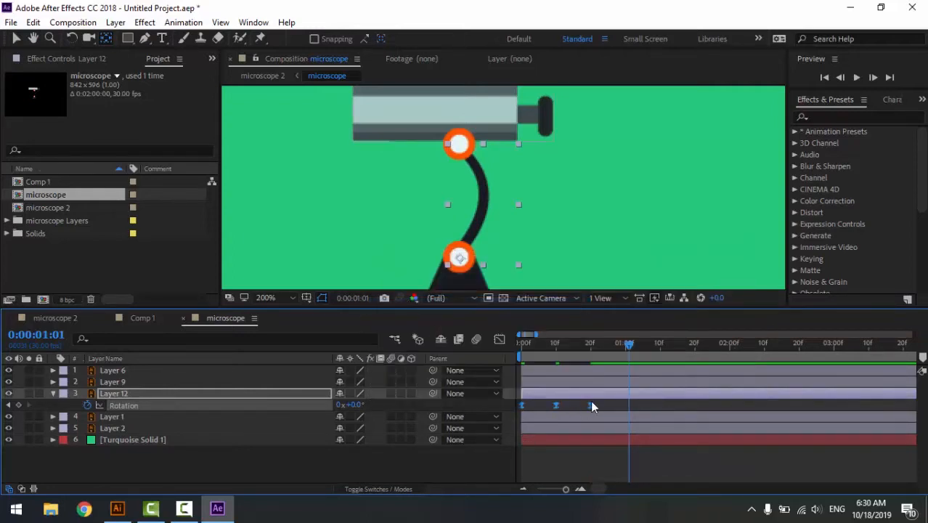
{"action": "key", "text": "space"}
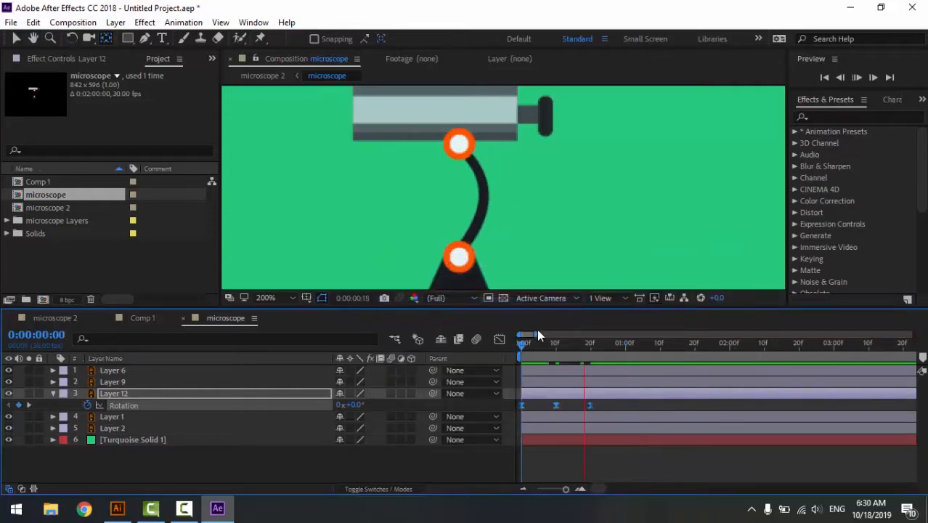
{"action": "key", "text": "space"}
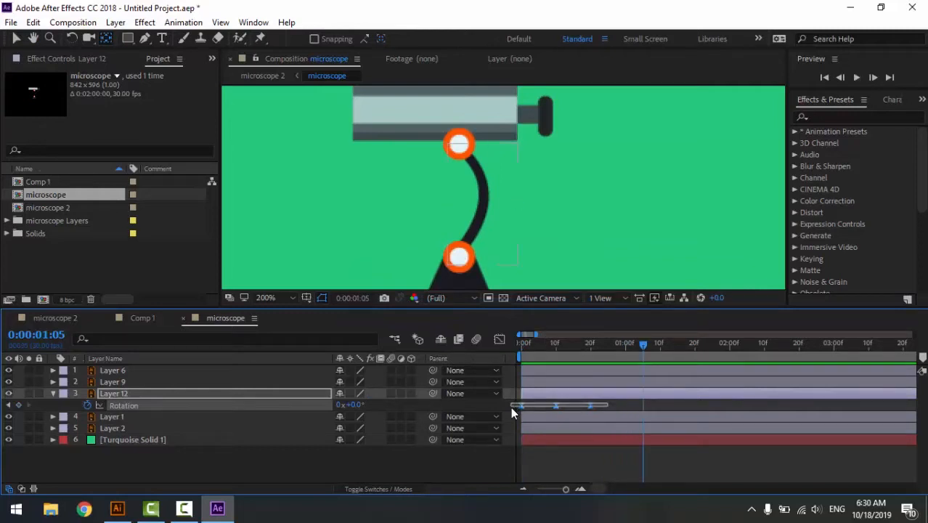
- Slow the arm's swing by moving Layer 12's middle and last keyframes to about 0:00:00:21 and 0:00:01:13, preview it and return to 0:00:00:00
{"action": "left_click", "coordinate": [619, 406]}
{"action": "left_click_drag", "start_coordinate": [589, 404], "coordinate": [615, 406]}
{"action": "left_click_drag", "start_coordinate": [557, 405], "coordinate": [669, 404]}
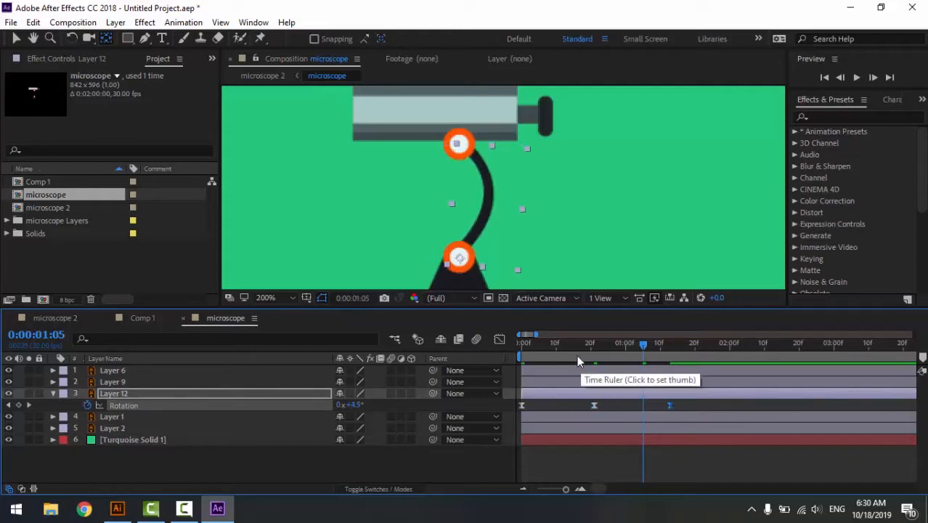
{"action": "key", "text": "space"}
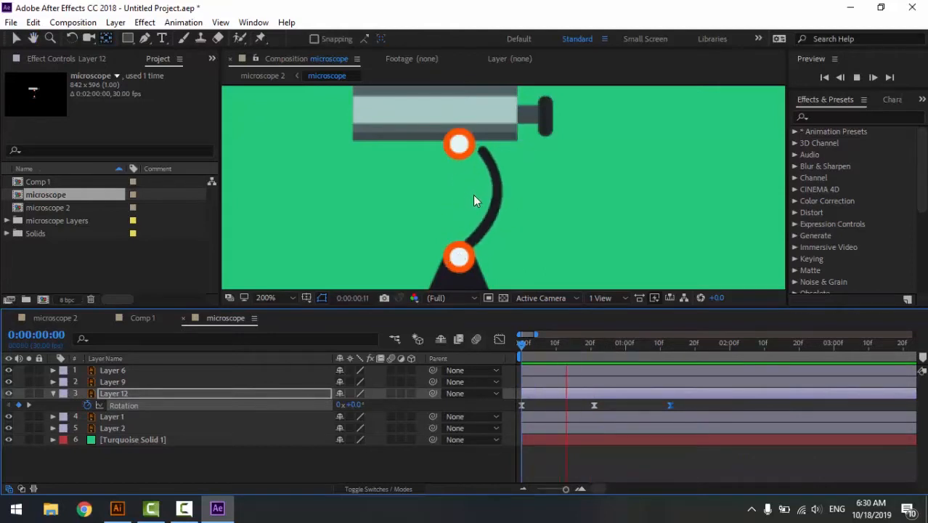
{"action": "left_click", "coordinate": [665, 350]}
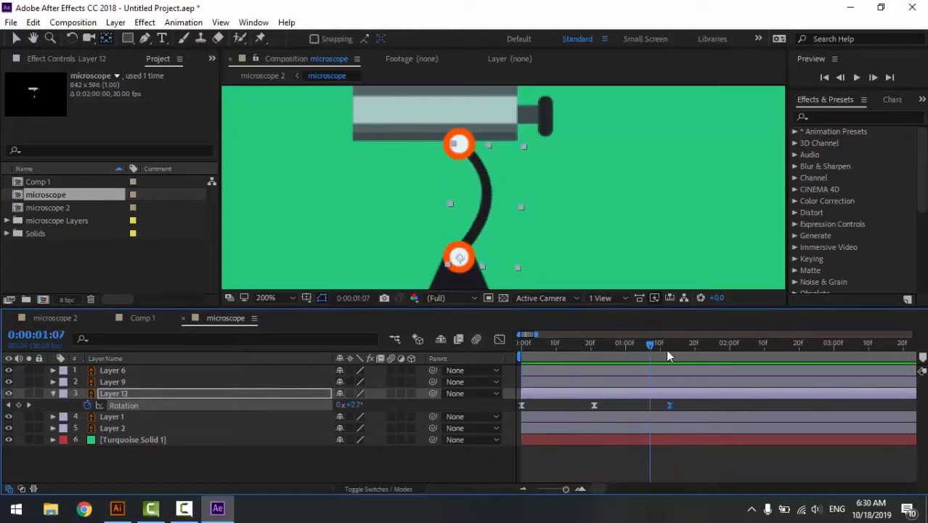
{"action": "left_click_drag", "start_coordinate": [666, 350], "coordinate": [515, 366]}
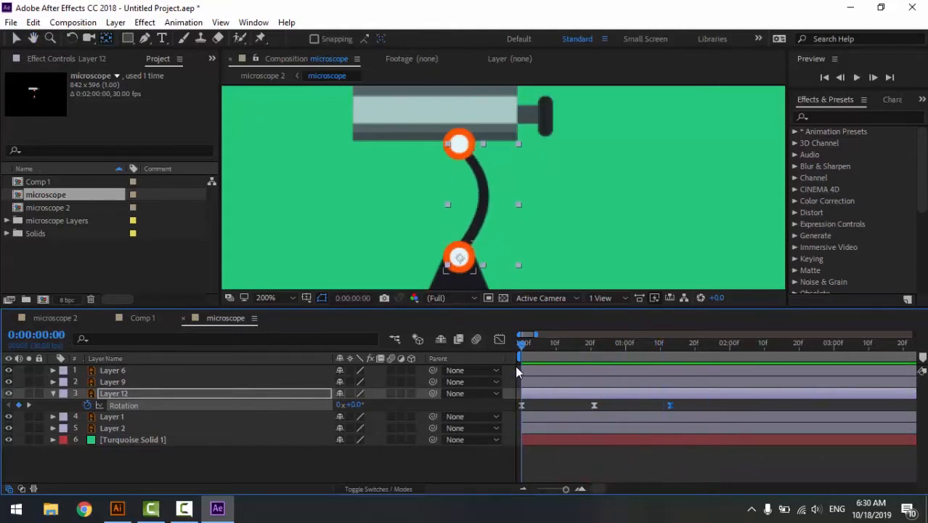
{"action": "left_click", "coordinate": [208, 460]}
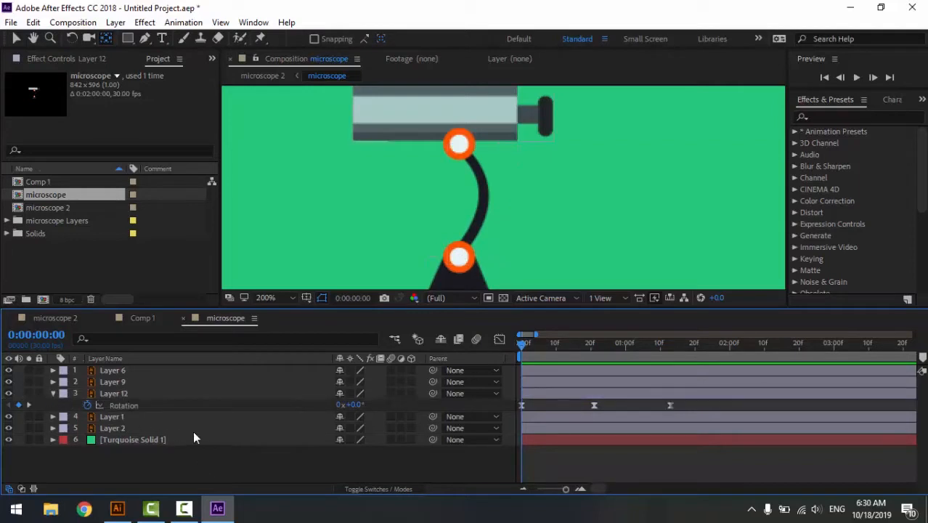
- Identify the upper orange ring on Layer 9 and move its anchor point to the centre of the lower orange ring
{"action": "left_click", "coordinate": [113, 371]}
{"action": "left_click", "coordinate": [10, 370]}
{"action": "left_click", "coordinate": [10, 371]}
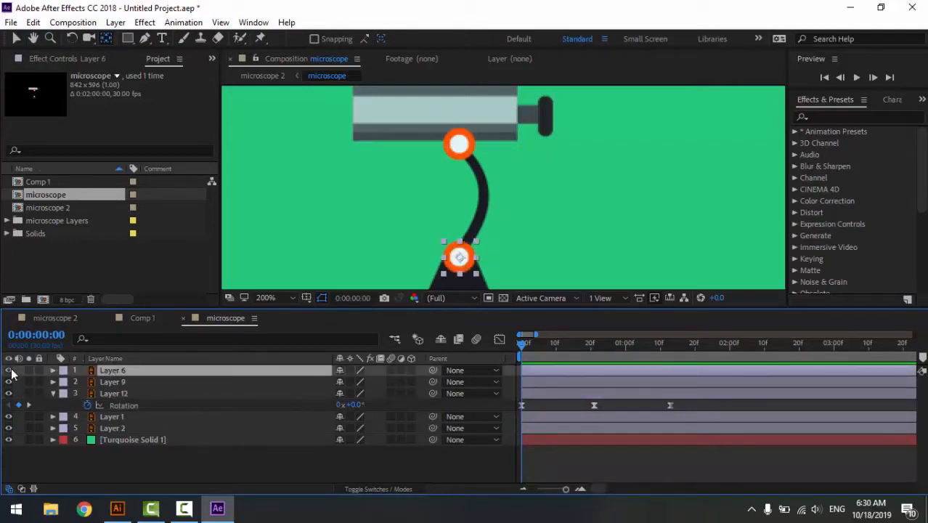
{"action": "left_click", "coordinate": [9, 382]}
{"action": "left_click", "coordinate": [8, 382]}
{"action": "left_click", "coordinate": [129, 382]}
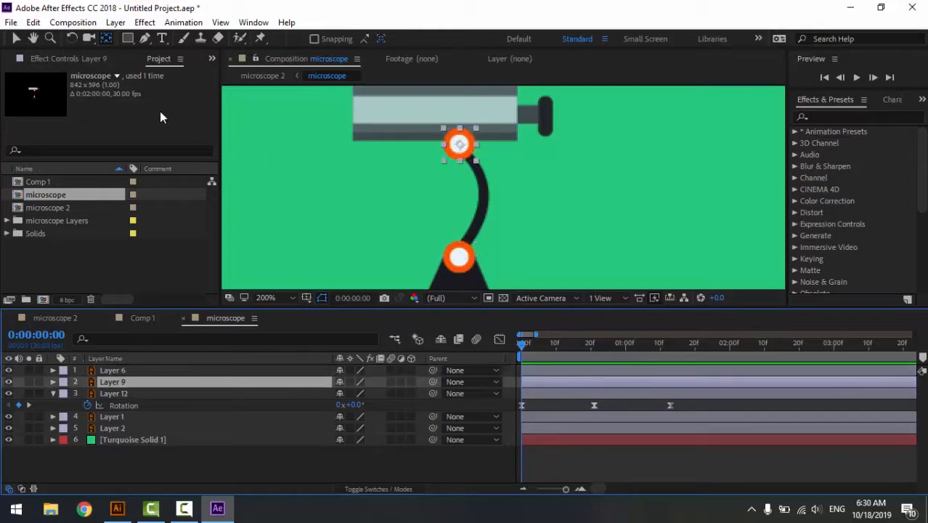
{"action": "left_click", "coordinate": [106, 39]}
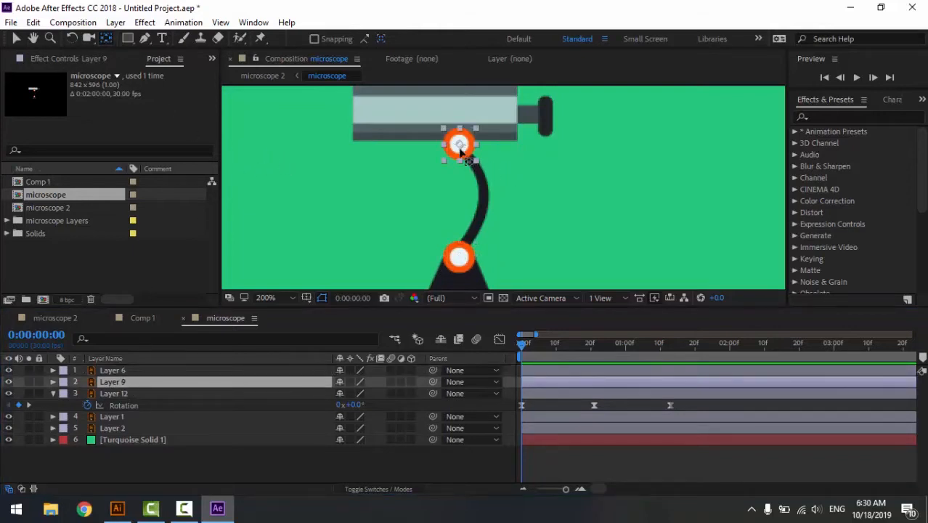
{"action": "left_click_drag", "start_coordinate": [460, 146], "coordinate": [460, 260]}
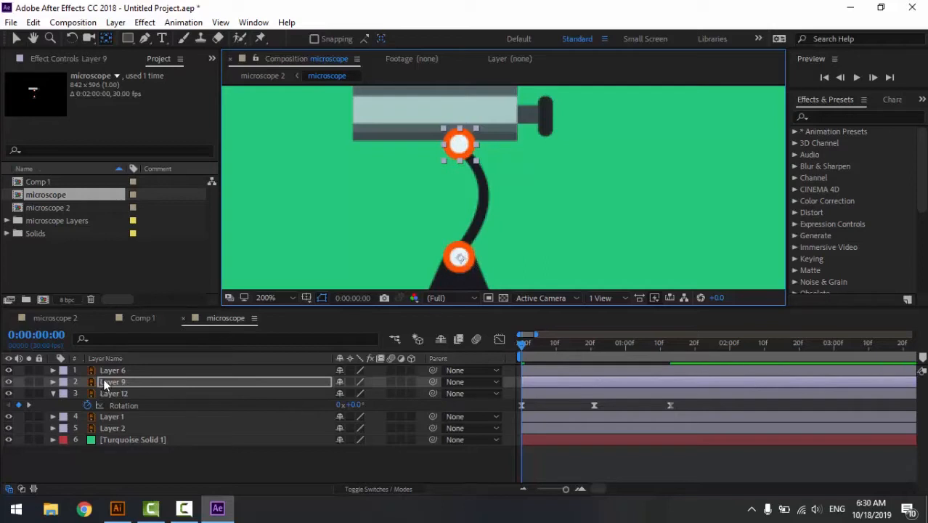
- Link Layer 9's Rotation to Layer 12's Rotation with an expression, preview the motion and collapse Layer 9's properties
{"action": "key", "text": "r"}
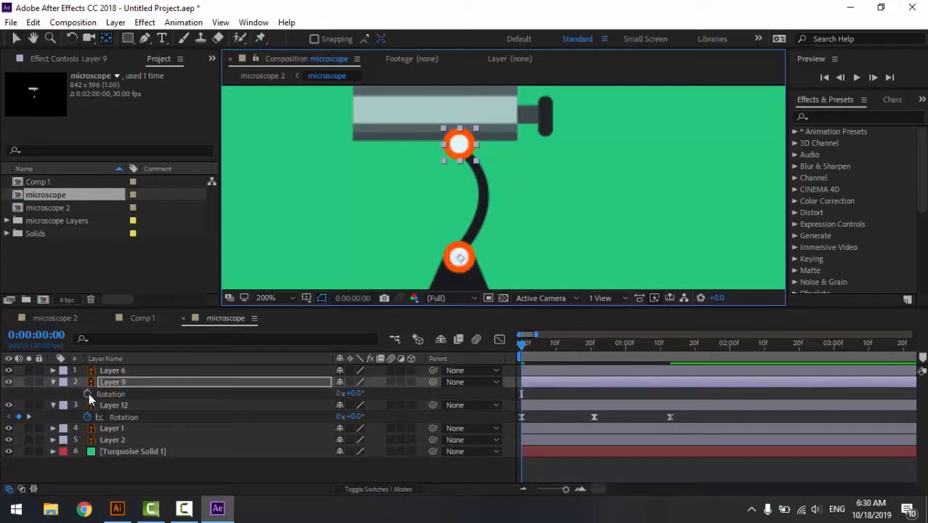
{"action": "left_click", "coordinate": [86, 393], "text": "alt"}
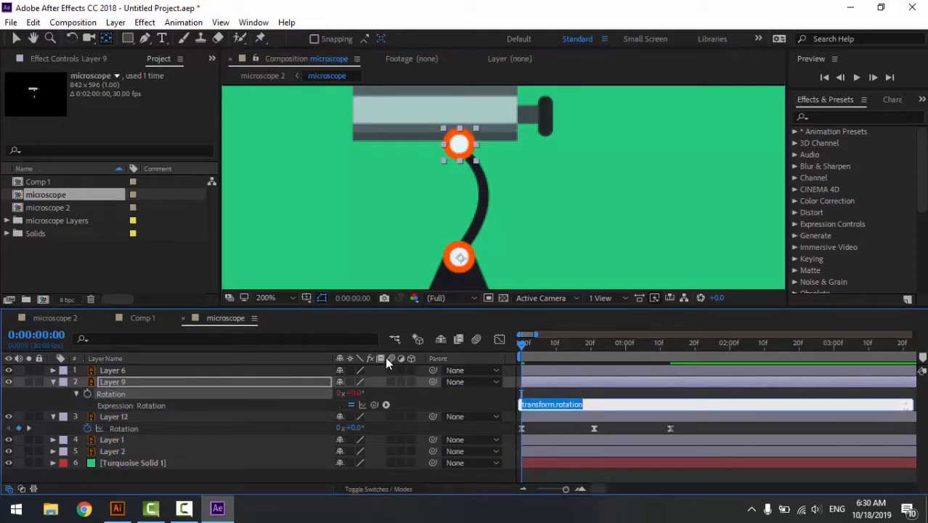
{"action": "left_click_drag", "start_coordinate": [374, 405], "coordinate": [128, 428]}
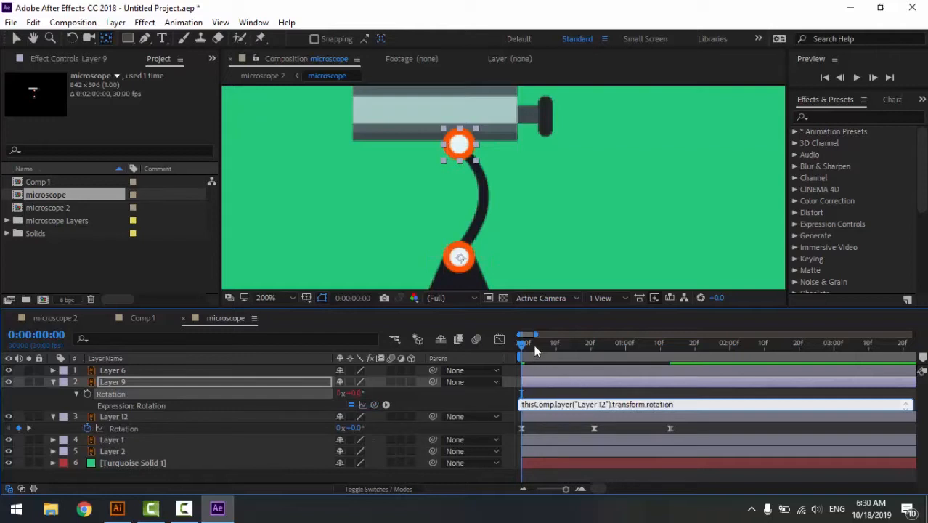
{"action": "left_click", "coordinate": [507, 342]}
{"action": "key", "text": "space"}
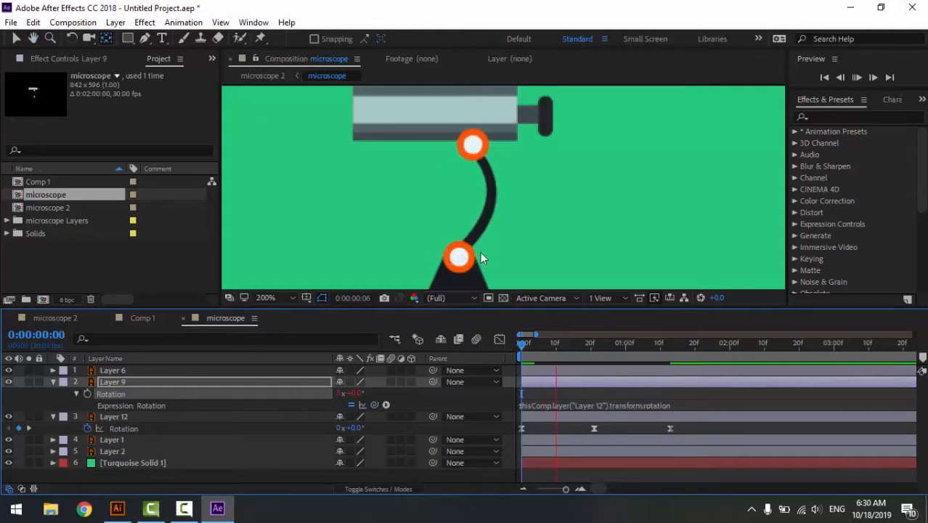
{"action": "key", "text": "space"}
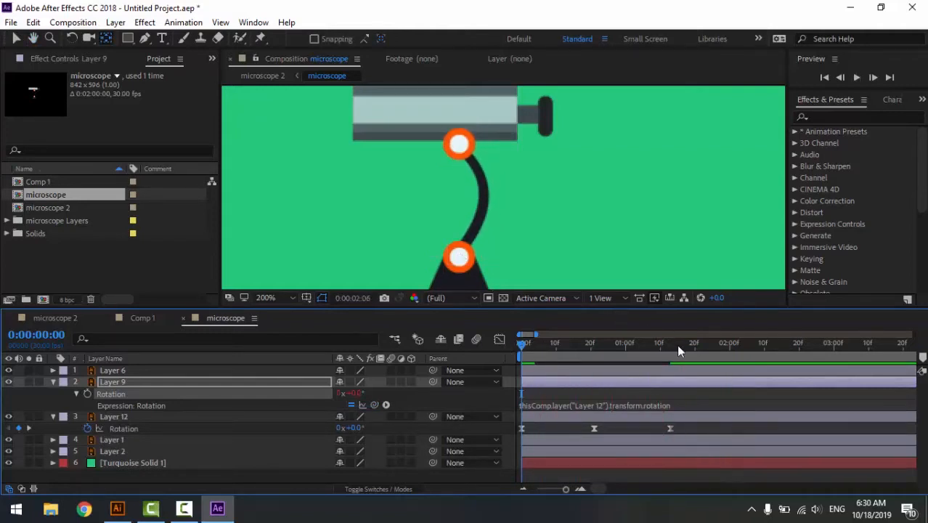
{"action": "left_click", "coordinate": [677, 347]}
{"action": "left_click", "coordinate": [61, 384]}
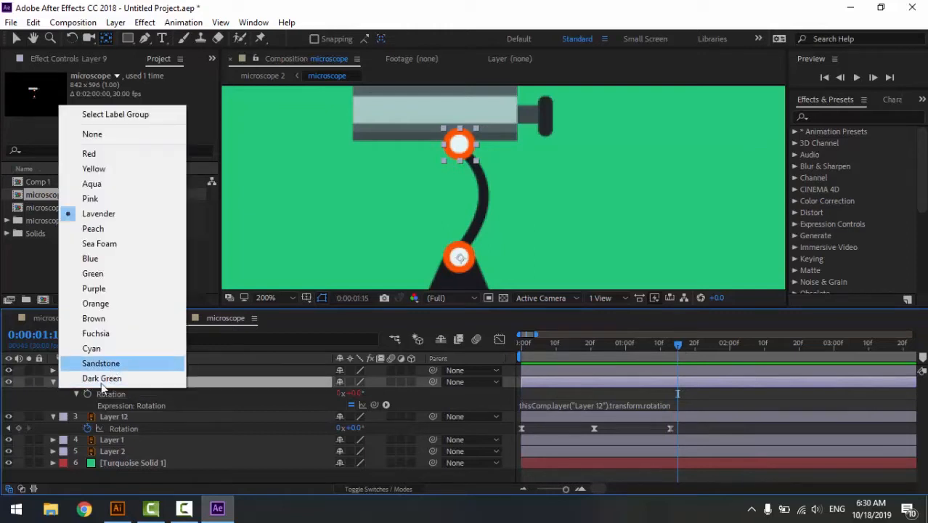
{"action": "left_click", "coordinate": [201, 372]}
{"action": "left_click", "coordinate": [53, 383]}
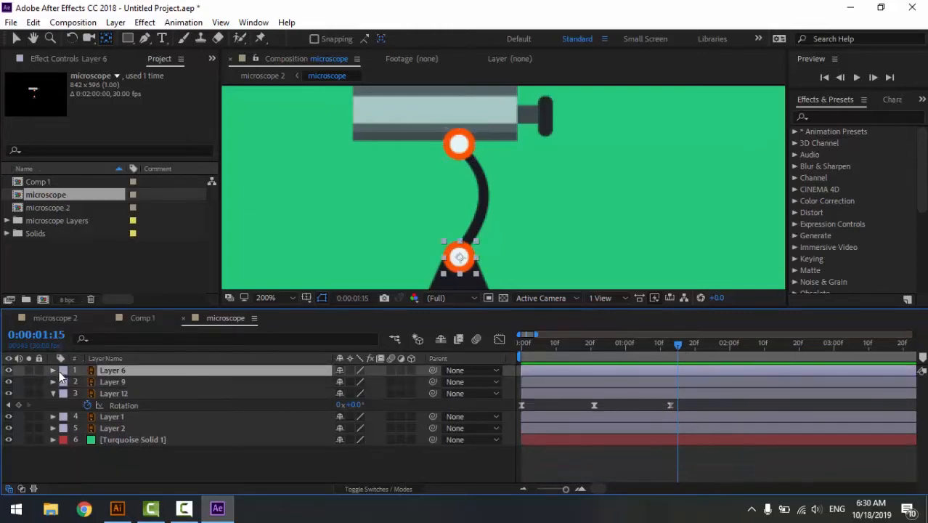
- Identify the telescope tube on Layer 2, reveal its Rotation and move its anchor point to the lower orange ring's centre
{"action": "left_click", "coordinate": [8, 418]}
{"action": "left_click", "coordinate": [8, 417]}
{"action": "left_click", "coordinate": [8, 428]}
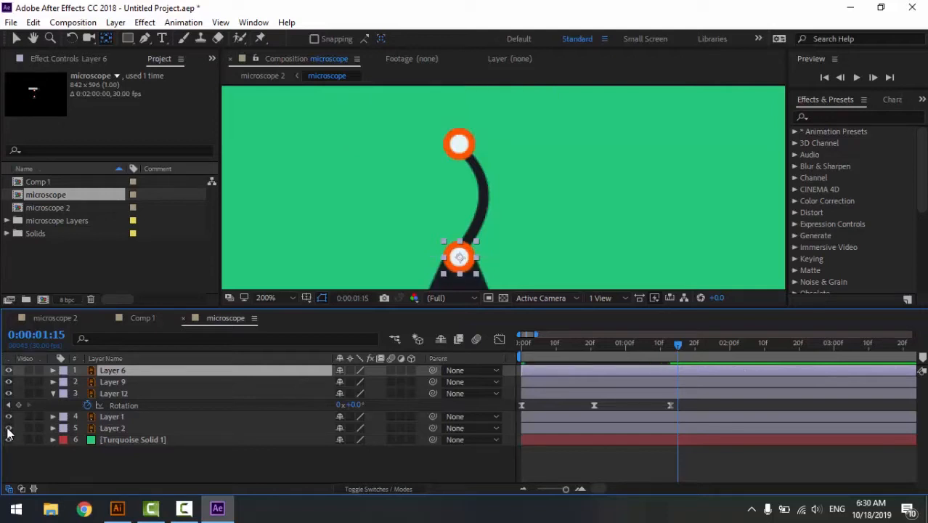
{"action": "left_click", "coordinate": [8, 428]}
{"action": "left_click", "coordinate": [128, 429]}
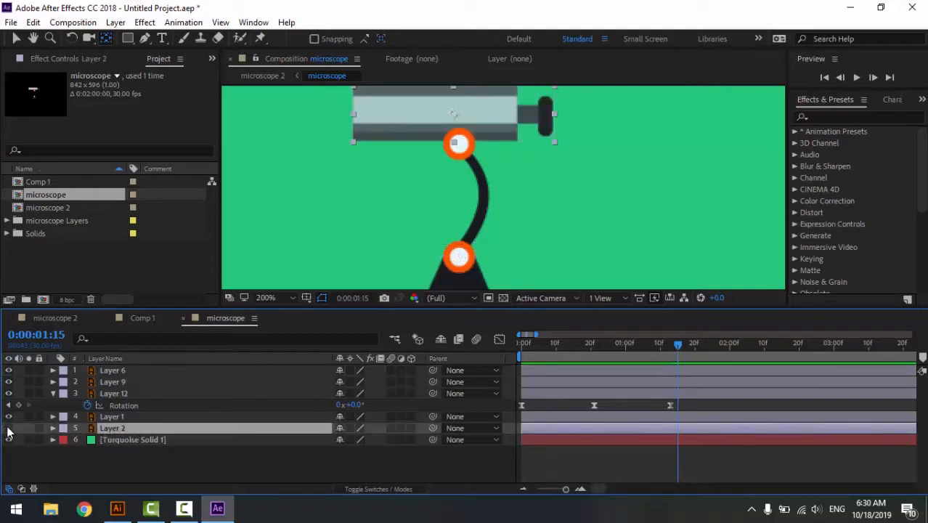
{"action": "left_click", "coordinate": [8, 429]}
{"action": "left_click", "coordinate": [8, 428]}
{"action": "key", "text": "r"}
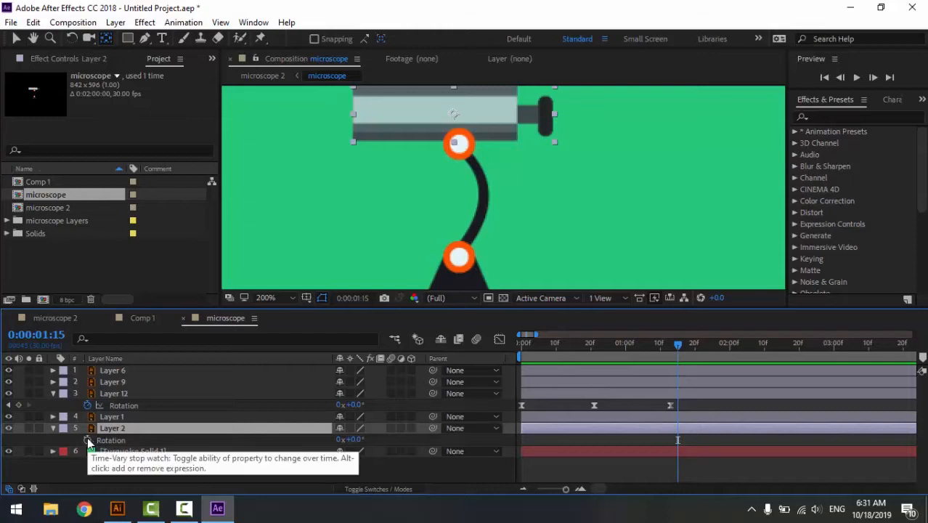
{"action": "left_click", "coordinate": [106, 38]}
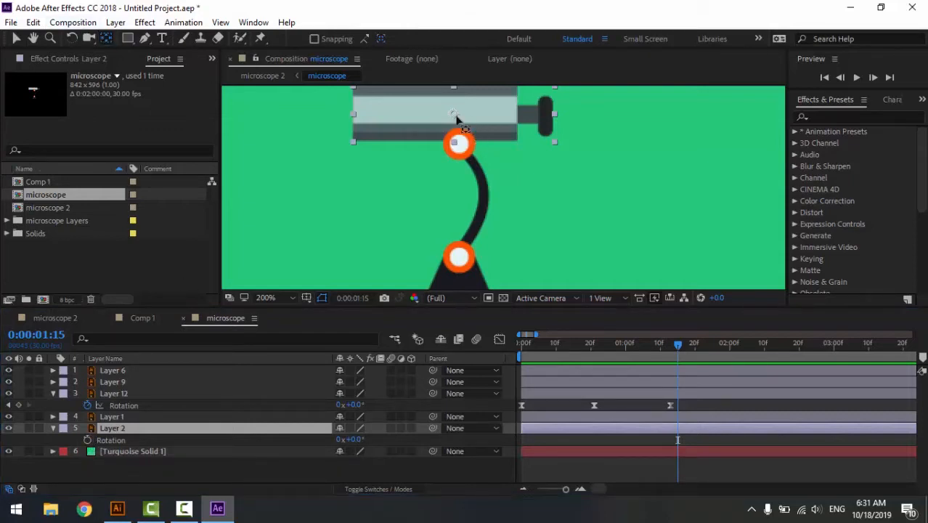
{"action": "left_click_drag", "start_coordinate": [454, 116], "coordinate": [455, 125]}
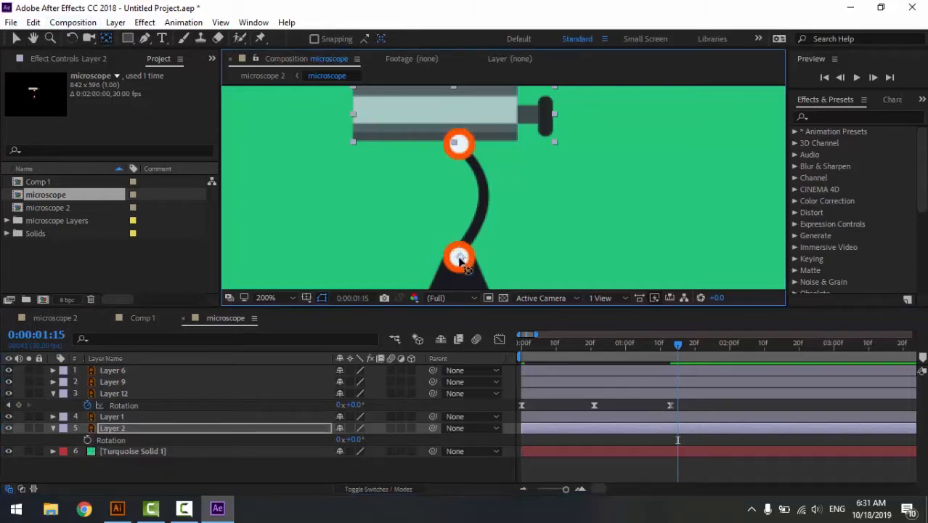
- Link Layer 2's Rotation to Layer 12's Rotation with an expression and preview the animation from 0:00:00:00
{"action": "left_click", "coordinate": [87, 439], "text": "alt"}
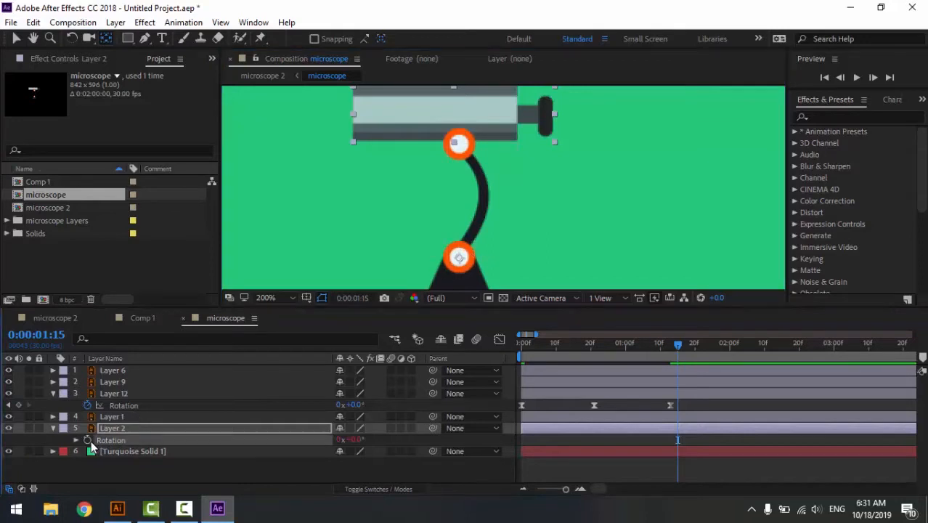
{"action": "left_click_drag", "start_coordinate": [374, 450], "coordinate": [121, 405]}
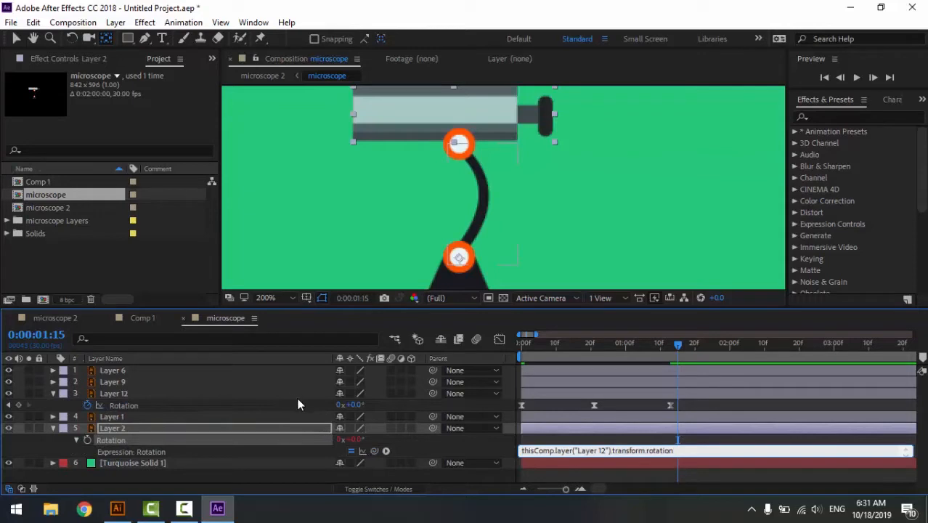
{"action": "left_click_drag", "start_coordinate": [581, 345], "coordinate": [495, 352]}
{"action": "key", "text": "space"}
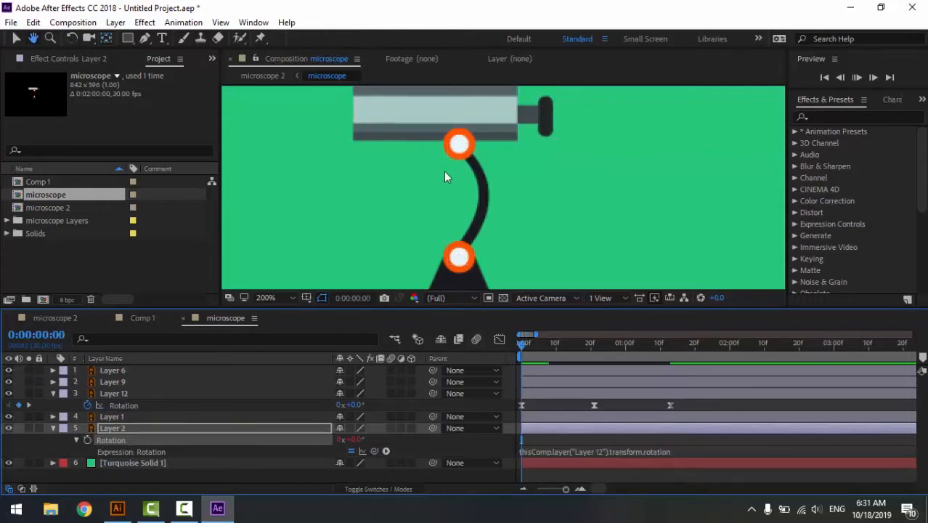
- Collapse Layer 2's properties and preview the linked telescope motion from 0:00:00:00
{"action": "left_click", "coordinate": [651, 341]}
{"action": "left_click", "coordinate": [711, 449]}
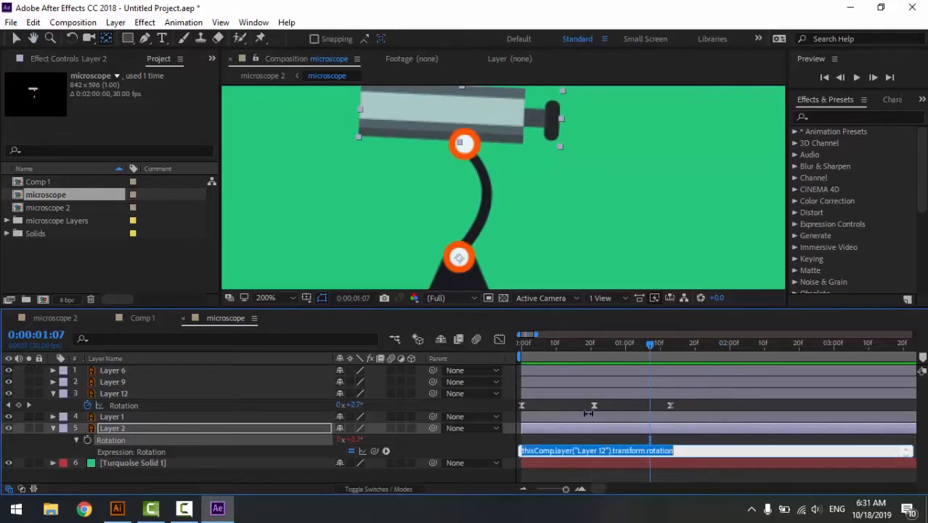
{"action": "left_click", "coordinate": [58, 428]}
{"action": "left_click", "coordinate": [54, 429]}
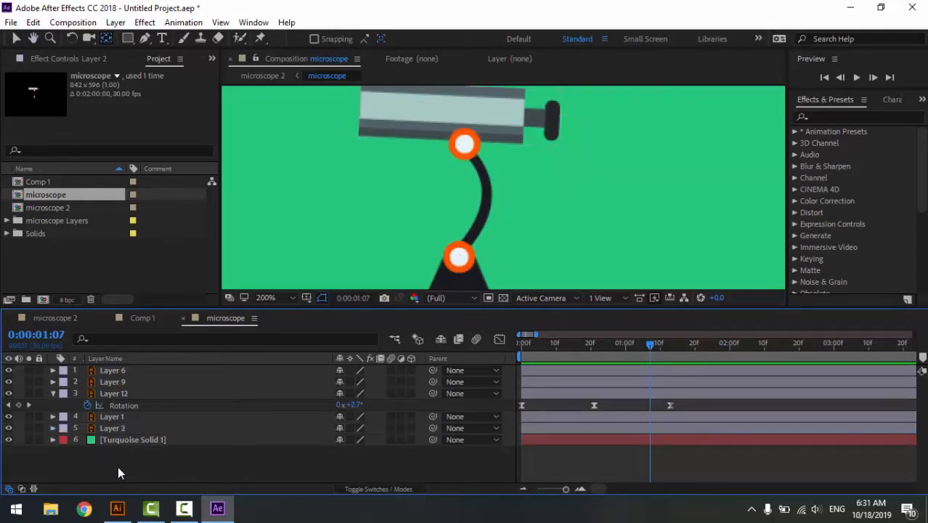
{"action": "key", "text": "Home"}
{"action": "key", "text": "space"}
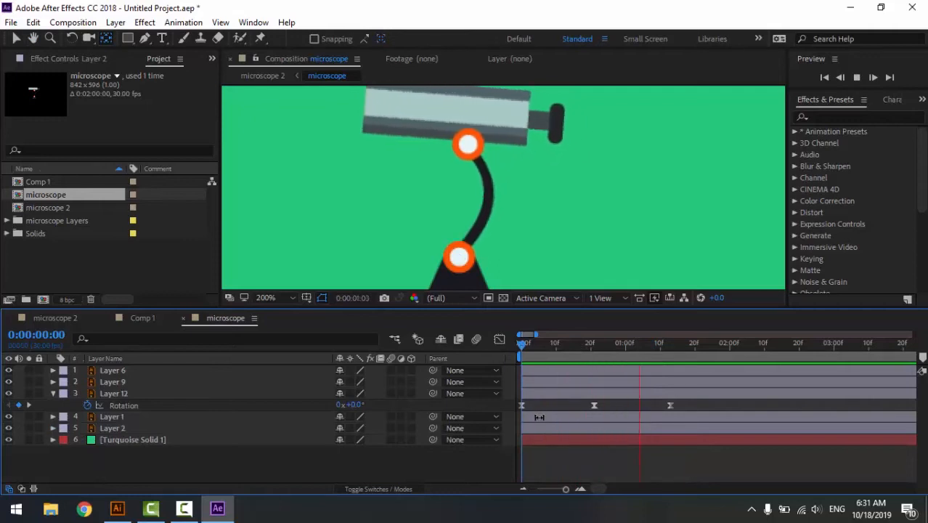
{"action": "key", "text": "space"}
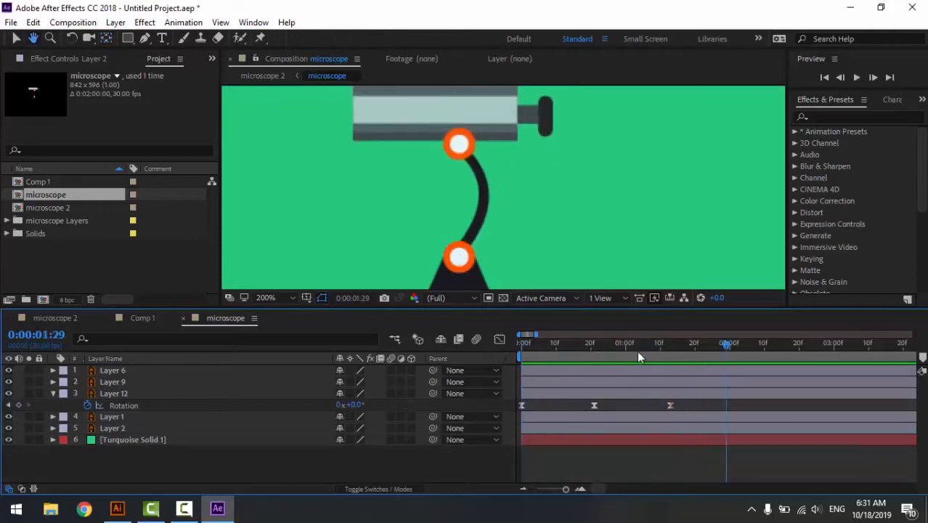
- Move Layer 12's last Rotation keyframe to about 0:00:01:19 and its middle one to about 0:00:00:26, and preview the slower motion
{"action": "left_click_drag", "start_coordinate": [690, 407], "coordinate": [586, 410]}
{"action": "left_click", "coordinate": [692, 407]}
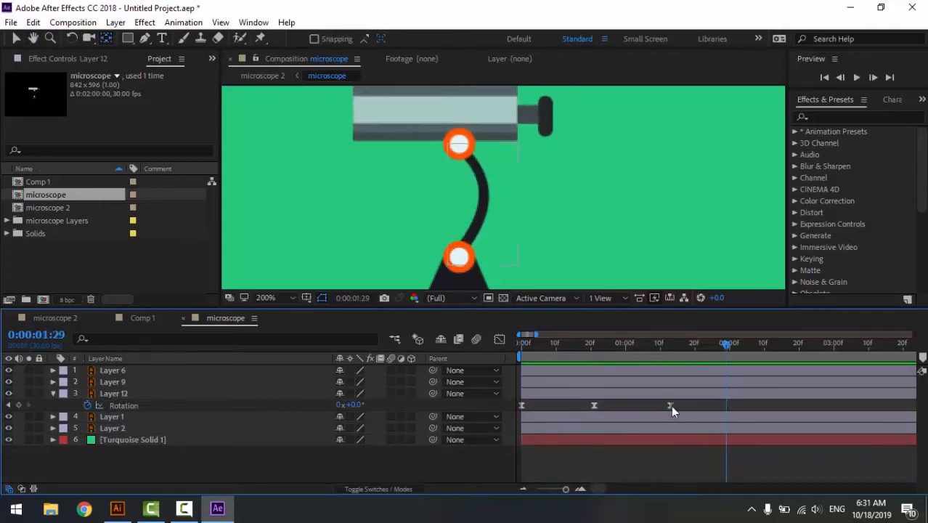
{"action": "left_click_drag", "start_coordinate": [671, 406], "coordinate": [693, 406]}
{"action": "left_click_drag", "start_coordinate": [597, 406], "coordinate": [613, 406]}
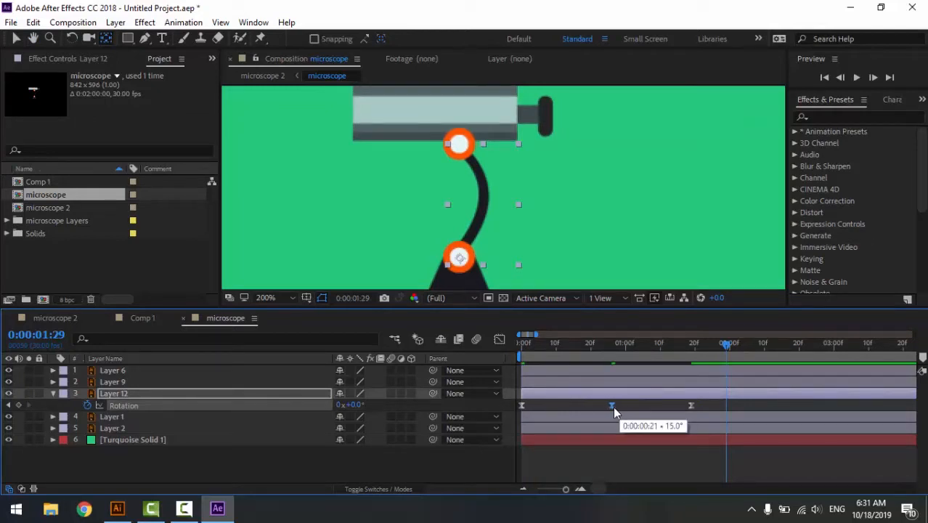
{"action": "key", "text": "Home"}
{"action": "key", "text": "space"}
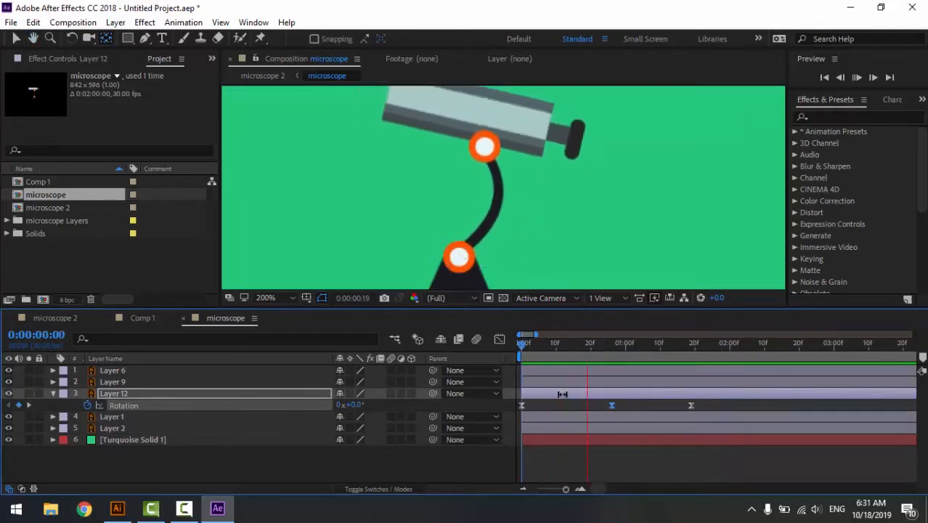
{"action": "key", "text": "space"}
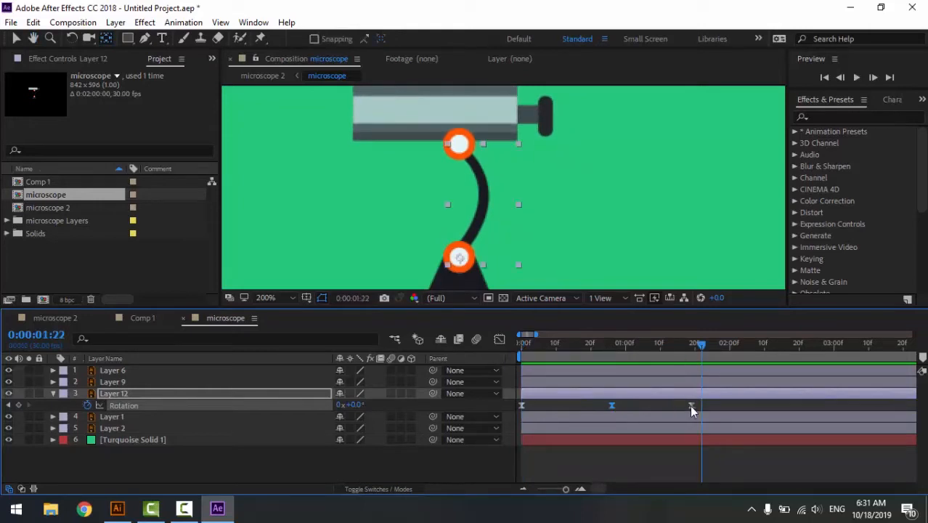
- Shift Layer 12's last Rotation keyframe to about 0:00:01:20 and replay the animation from the start
{"action": "left_click", "coordinate": [691, 405]}
{"action": "key", "text": "Home"}
{"action": "key", "text": "space"}
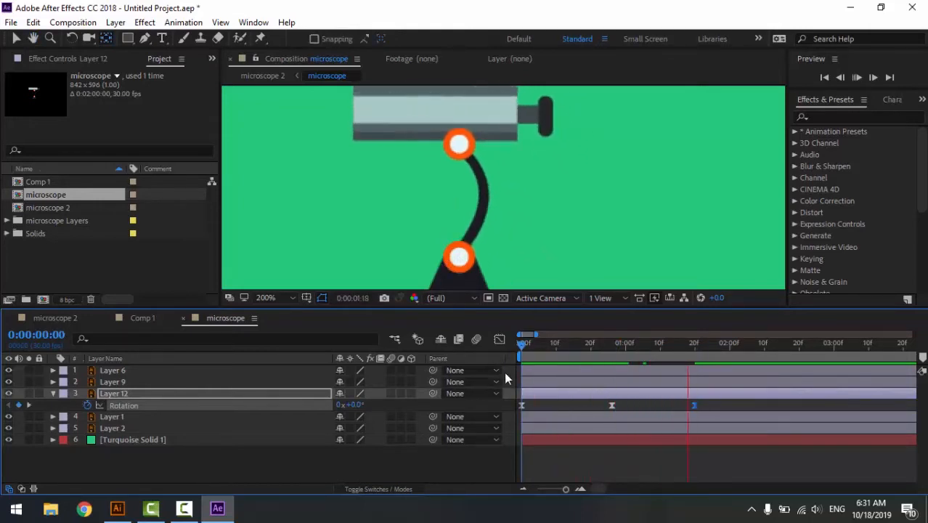
{"action": "key", "text": "space"}
{"action": "key", "text": "Home"}
{"action": "key", "text": "space"}
{"action": "left_click", "coordinate": [455, 457]}
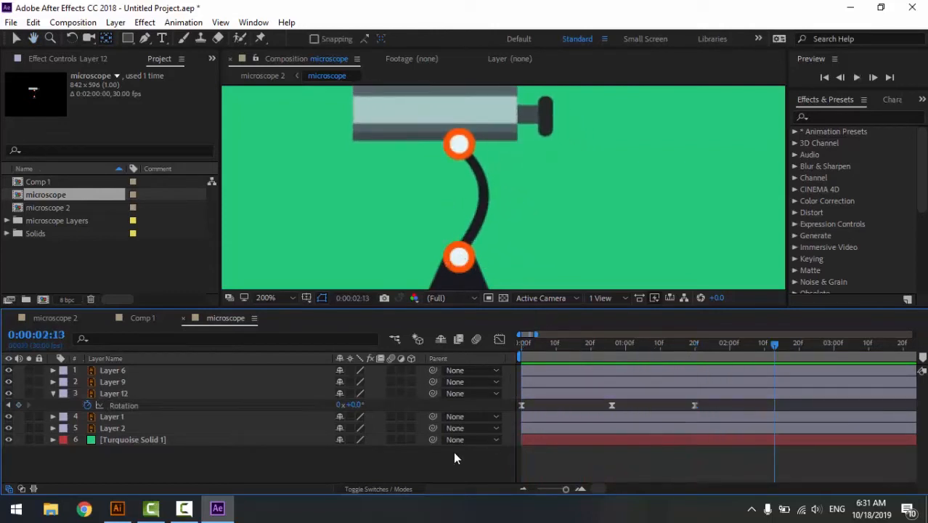
- Add the expression loopOut(type = "cycle", numKeyframes = 0) to Layer 12's Rotation and preview the loop
{"action": "left_click", "coordinate": [88, 405], "text": "alt"}
{"action": "left_click", "coordinate": [385, 415]}
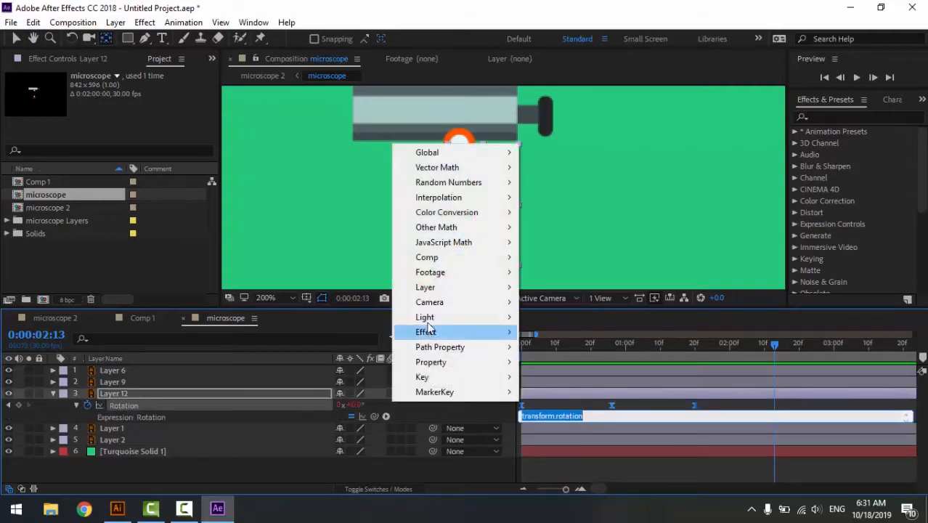
{"action": "mouse_move", "coordinate": [456, 364]}
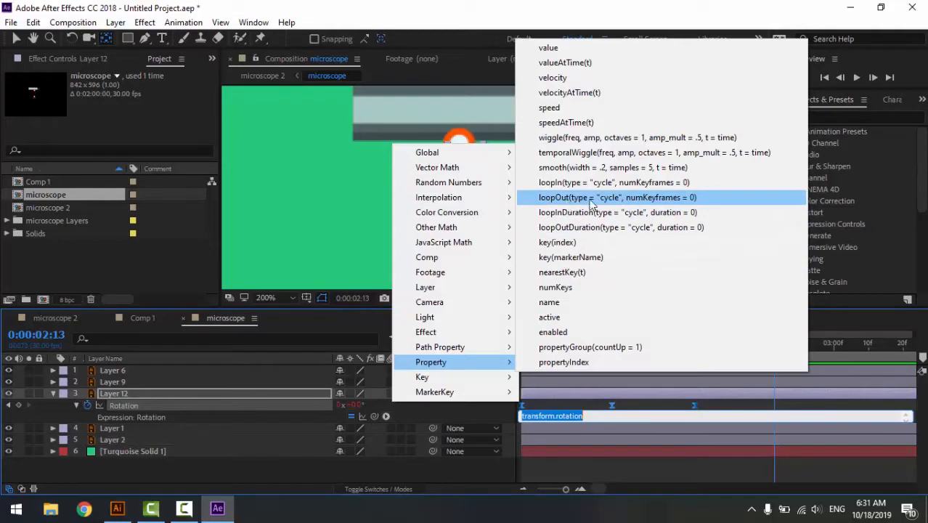
{"action": "left_click", "coordinate": [681, 201]}
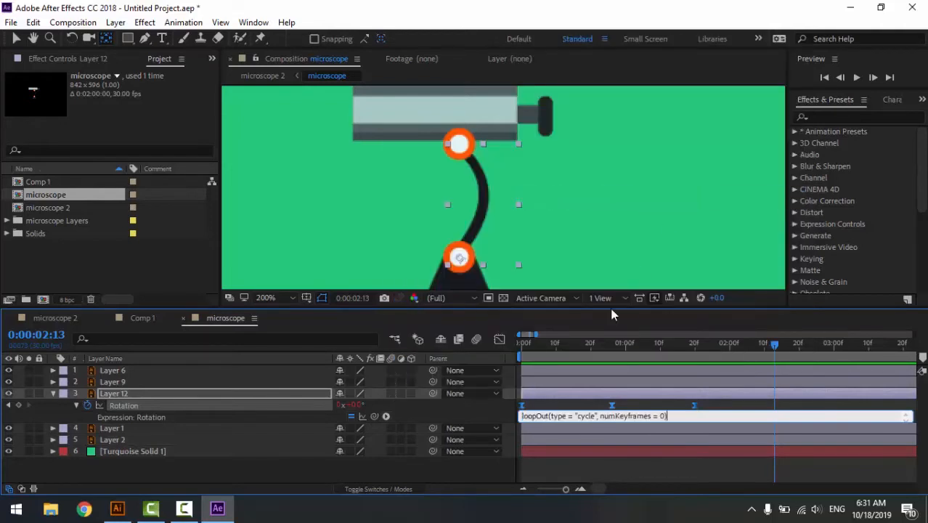
{"action": "left_click", "coordinate": [479, 462]}
{"action": "key", "text": "space"}
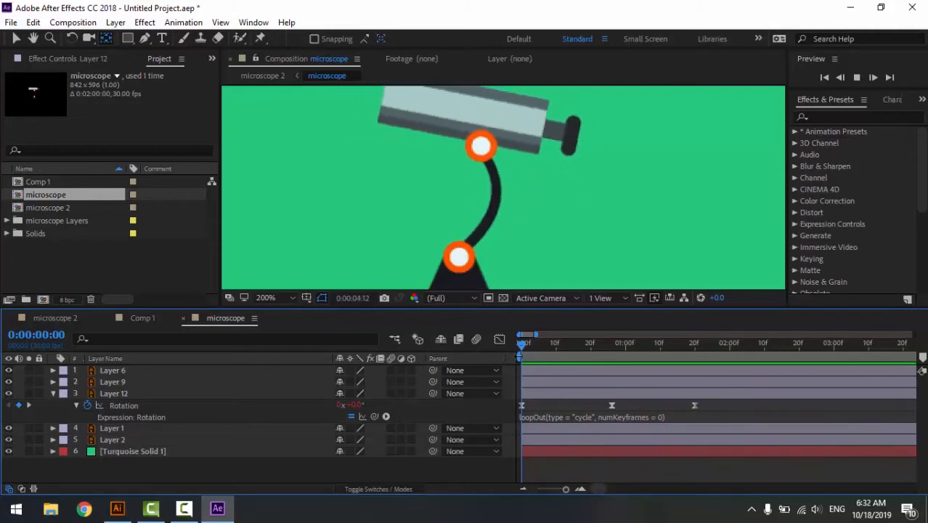
{"action": "key", "text": "space"}
- Fit the whole microscope composition in the viewer and preview the looping rotation from 0:00:00:00 over a longer time range
{"action": "left_click", "coordinate": [282, 298]}
{"action": "left_click", "coordinate": [279, 54]}
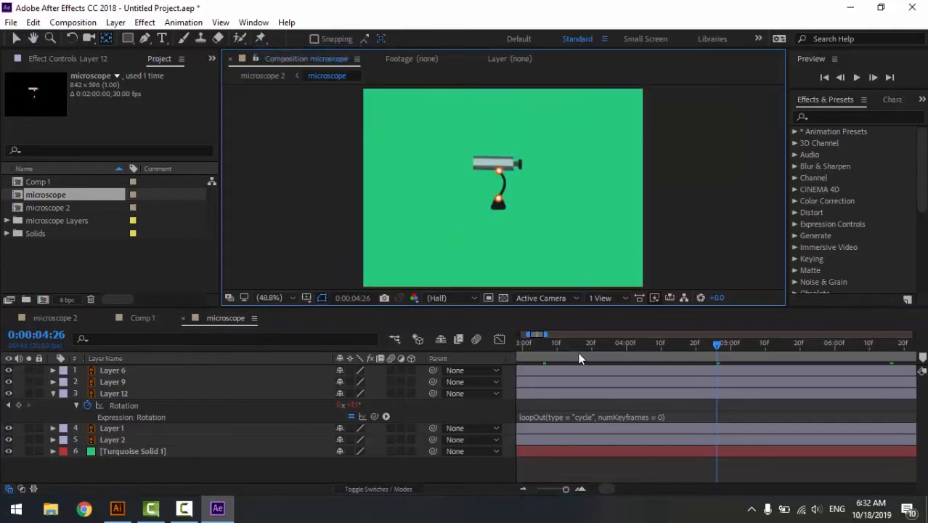
{"action": "left_click_drag", "start_coordinate": [577, 352], "coordinate": [478, 353]}
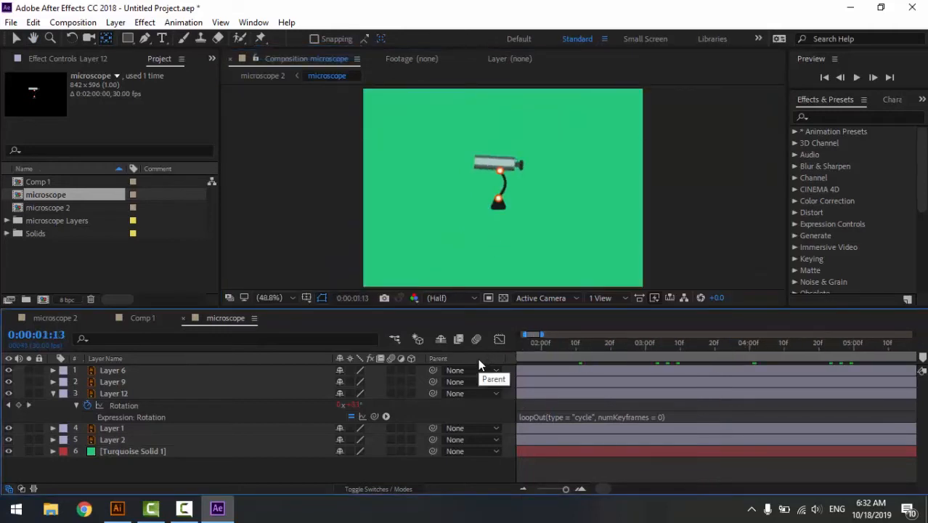
{"action": "left_click_drag", "start_coordinate": [547, 345], "coordinate": [467, 353]}
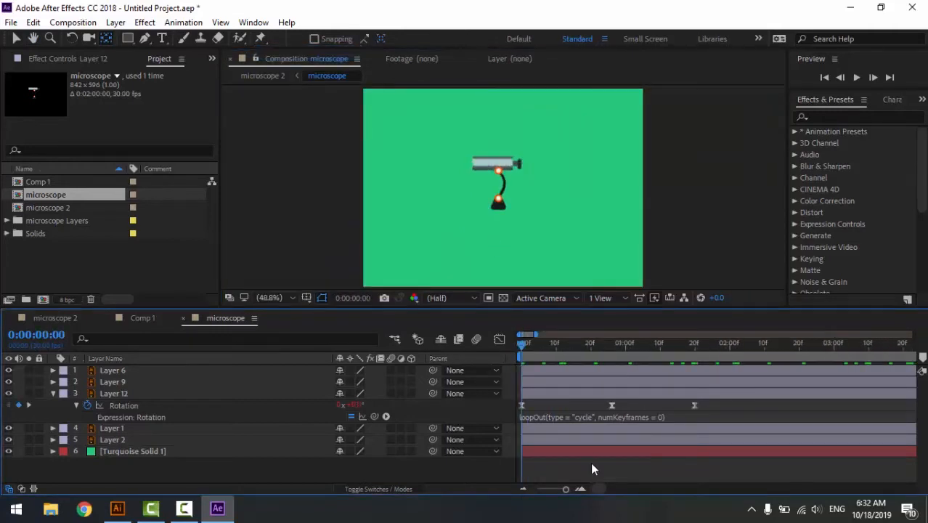
{"action": "left_click", "coordinate": [556, 491]}
{"action": "key", "text": "space"}
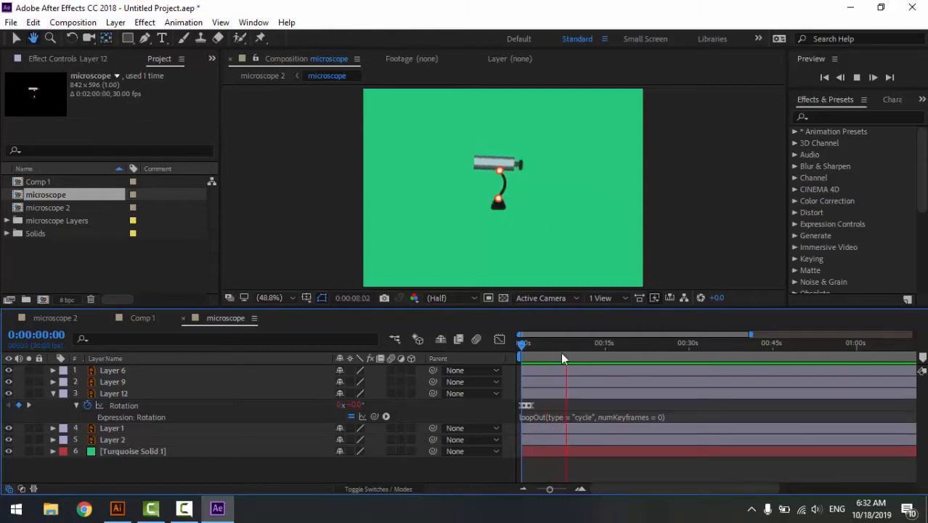
{"action": "left_click_drag", "start_coordinate": [560, 349], "coordinate": [501, 337]}
{"action": "key", "text": "space"}
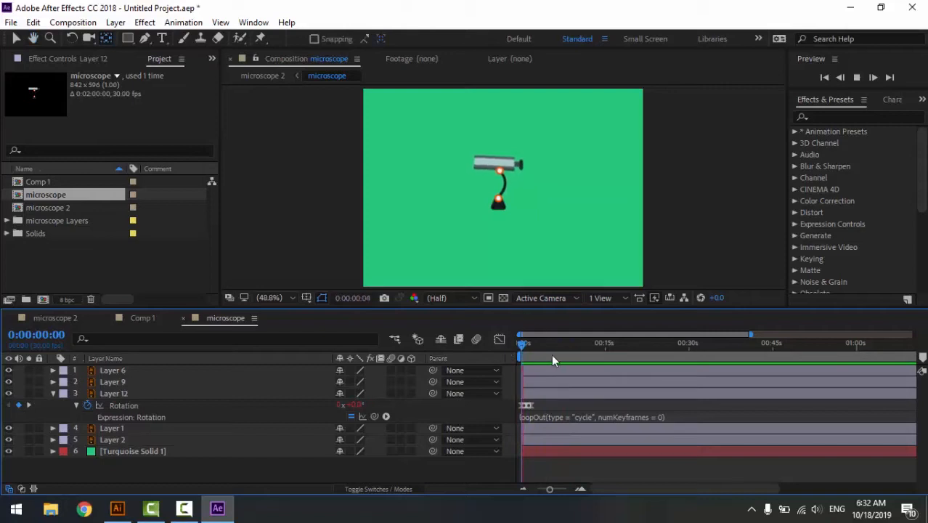
{"action": "key", "text": "space"}
- Open the microscope 2 composition and preview its nested telescope animation from 0:00:00:00
{"action": "left_click", "coordinate": [76, 321]}
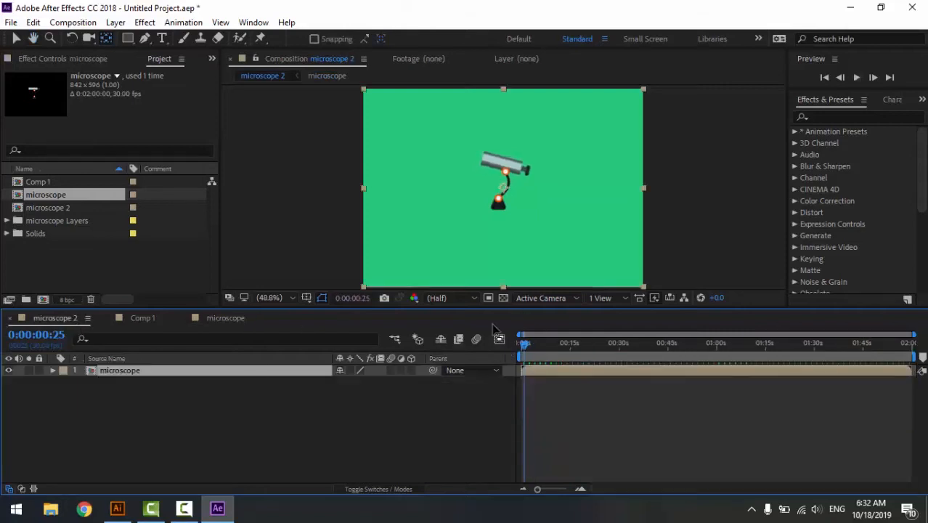
{"action": "key", "text": "space"}
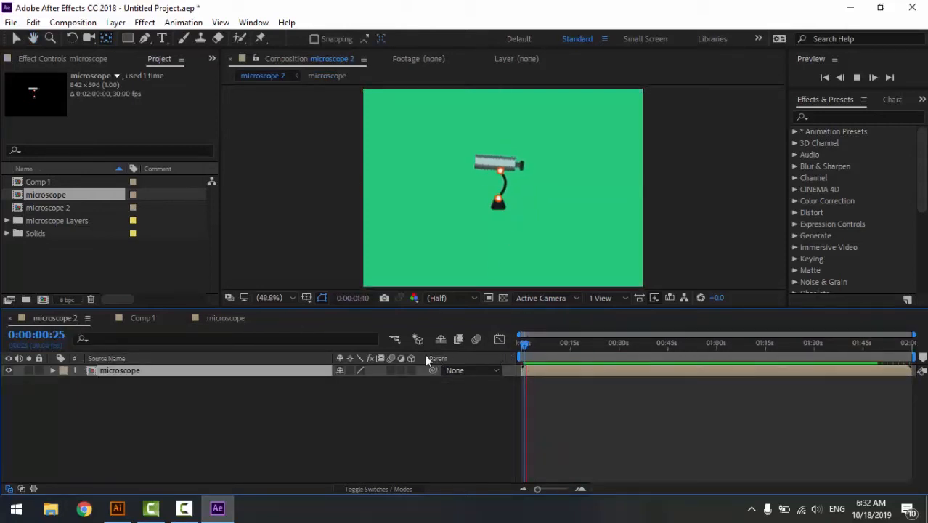
{"action": "key", "text": "space"}
{"action": "left_click_drag", "start_coordinate": [530, 346], "coordinate": [454, 363]}
{"action": "key", "text": "space"}
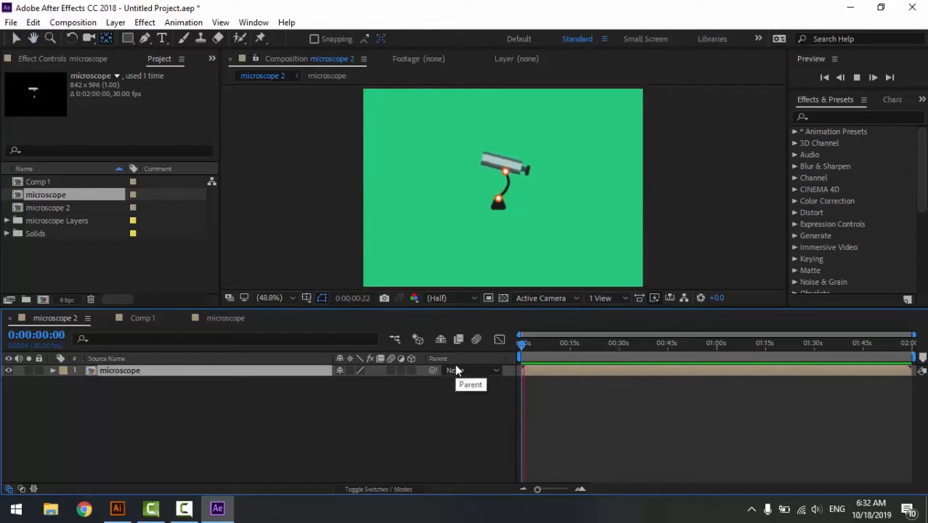
{"action": "key", "text": "space"}
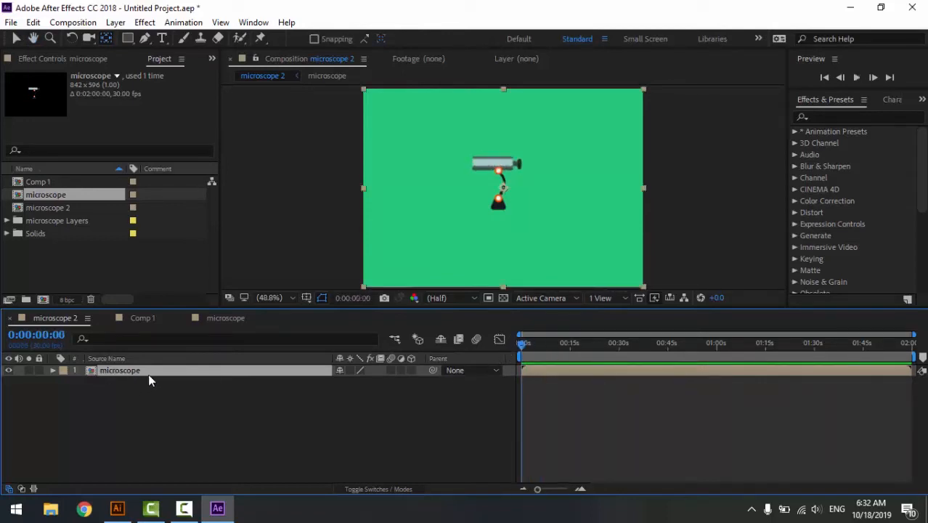
- Reveal the microscope layer's Scale and move its anchor point to the bottom centre of the telescope's black base
{"action": "key", "text": "s"}
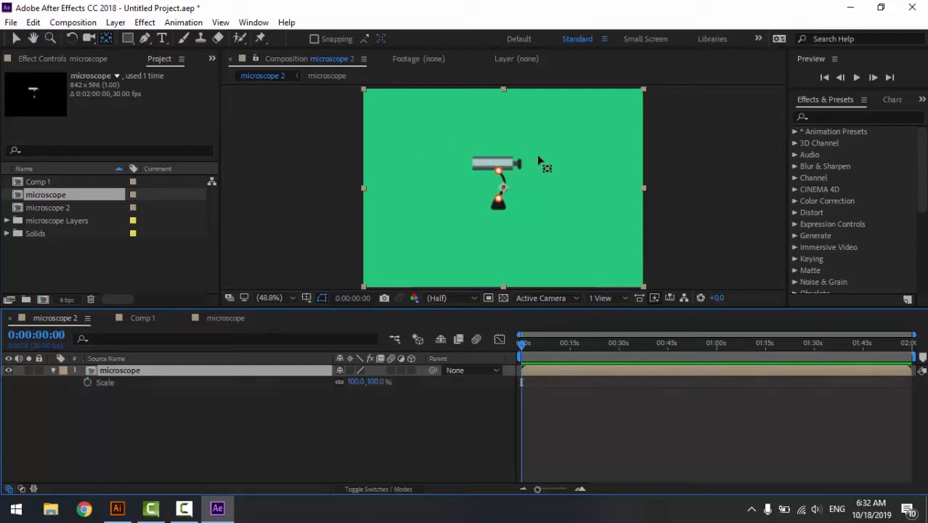
{"action": "scroll", "coordinate": [523, 177], "scroll_direction": "up", "scroll_amount": 1}
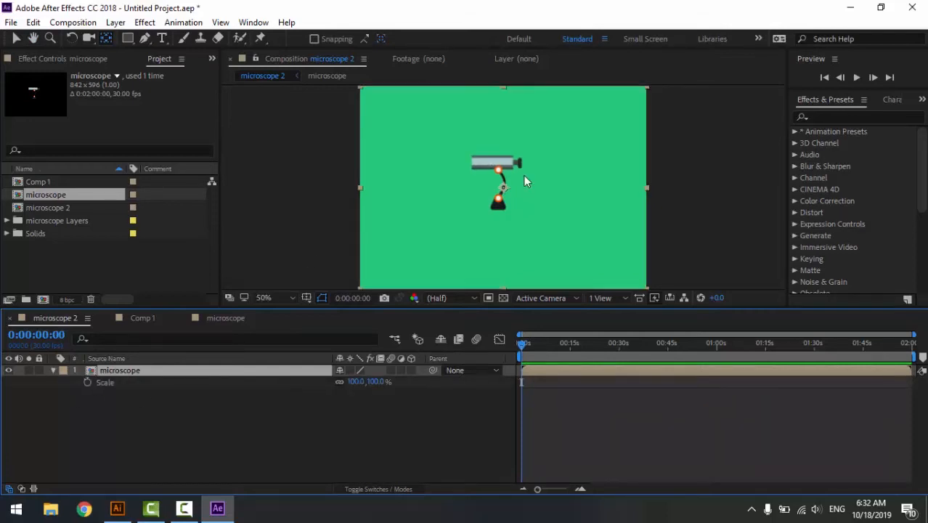
{"action": "scroll", "coordinate": [524, 176], "scroll_direction": "up", "scroll_amount": 2}
{"action": "key", "text": "h"}
{"action": "left_click_drag", "start_coordinate": [522, 178], "coordinate": [482, 268]}
{"action": "left_click", "coordinate": [107, 38]}
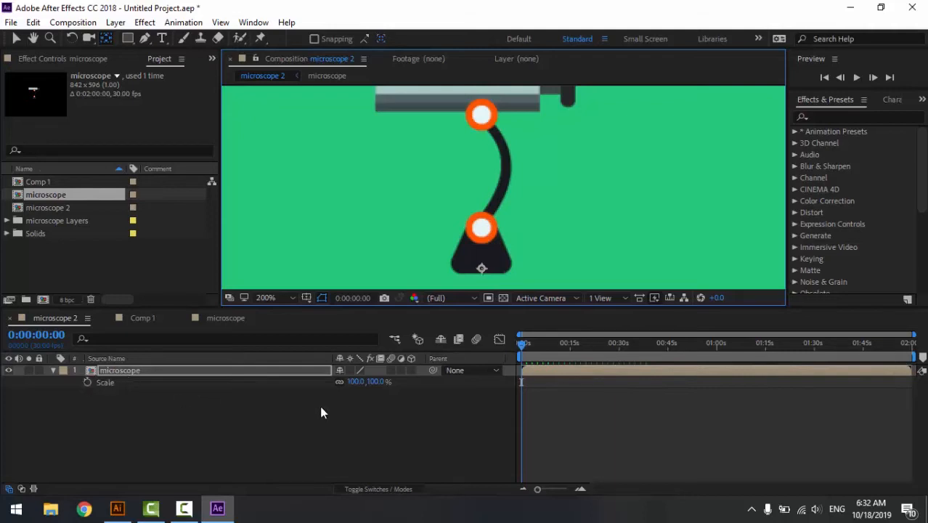
- Set a 100% Scale keyframe on the microscope layer at 0:00:00:10
{"action": "left_click", "coordinate": [586, 489]}
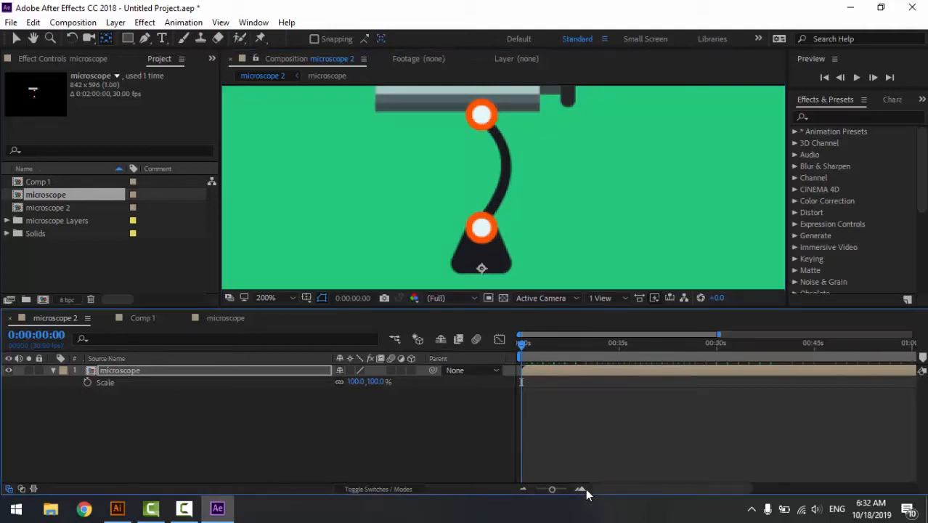
{"action": "left_click", "coordinate": [586, 490]}
{"action": "left_click", "coordinate": [586, 490]}
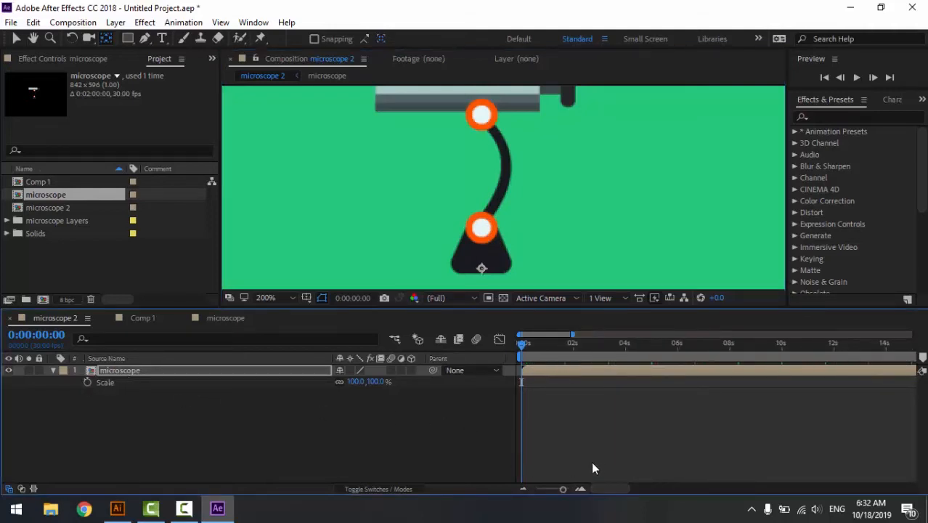
{"action": "left_click", "coordinate": [581, 492]}
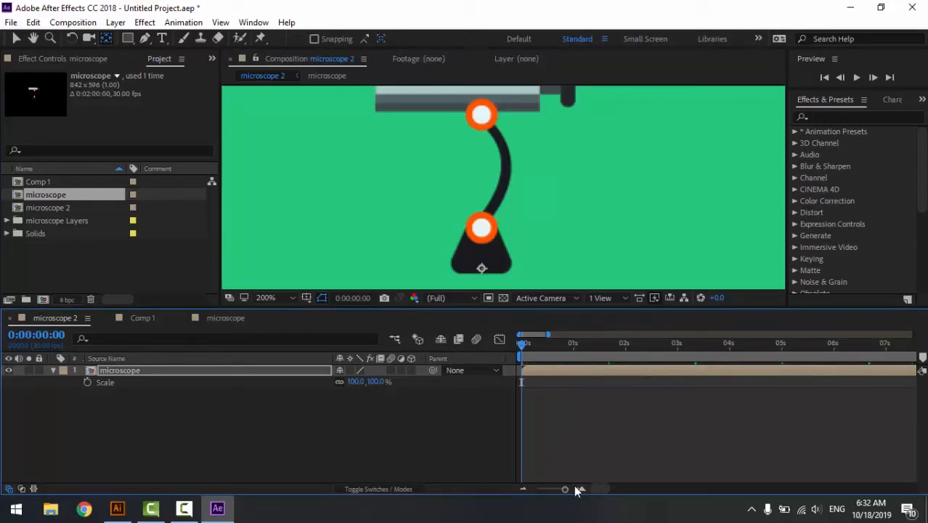
{"action": "left_click", "coordinate": [583, 491]}
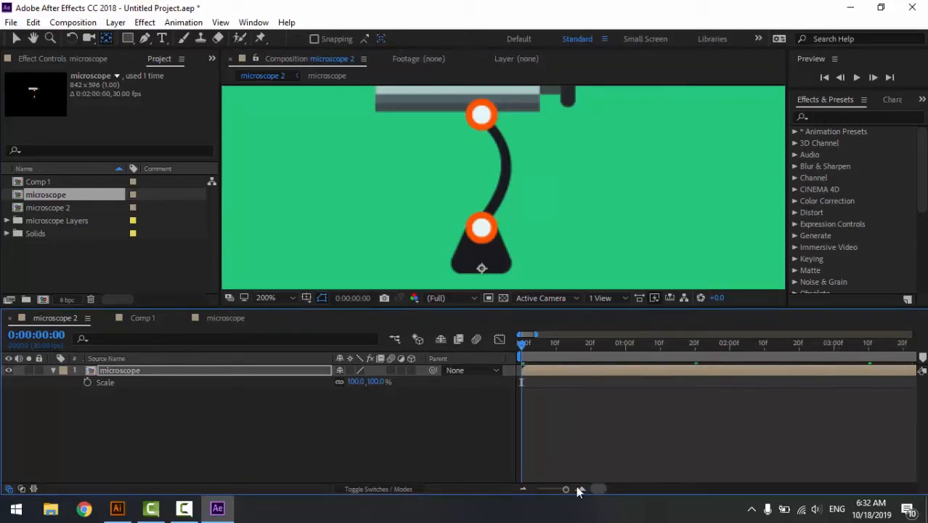
{"action": "left_click", "coordinate": [557, 345]}
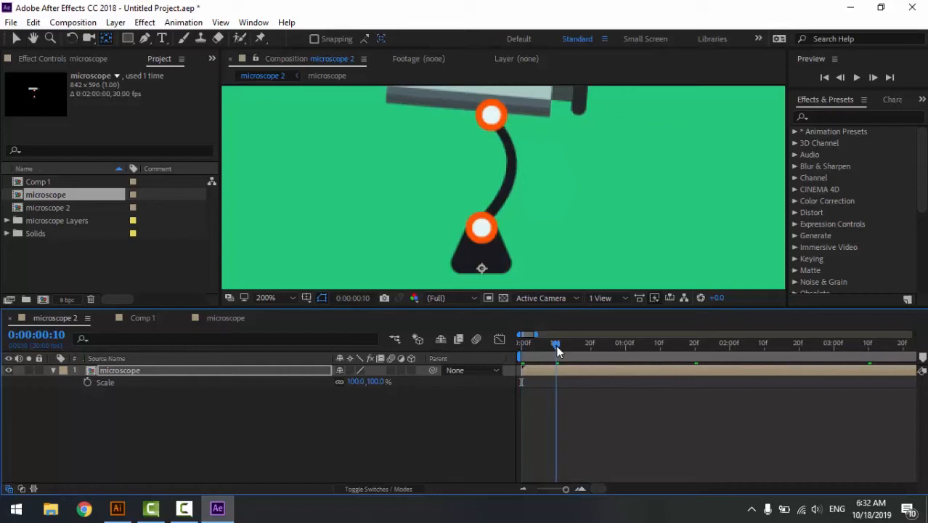
{"action": "mouse_move", "coordinate": [556, 345]}
{"action": "left_mouse_down"}
{"action": "mouse_move", "coordinate": [539, 348]}
{"action": "mouse_move", "coordinate": [557, 356]}
{"action": "left_mouse_up"}
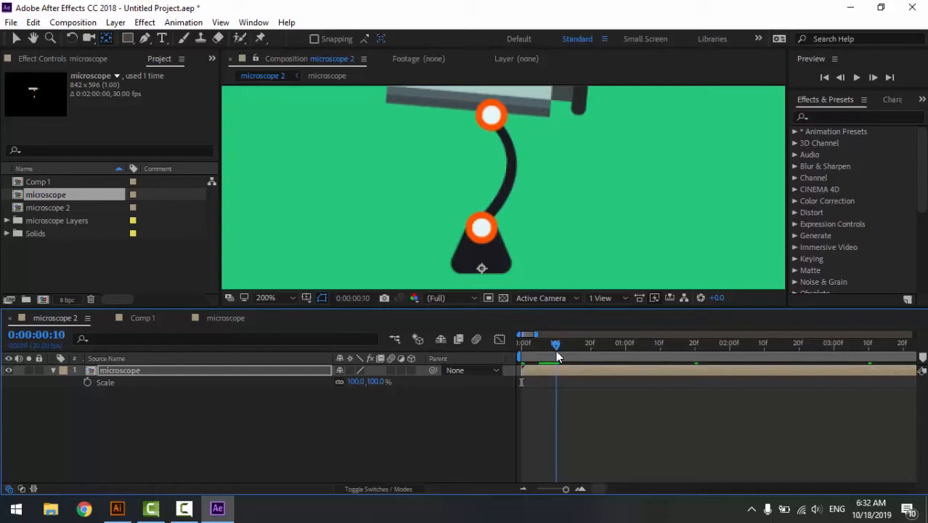
{"action": "left_click", "coordinate": [88, 383]}
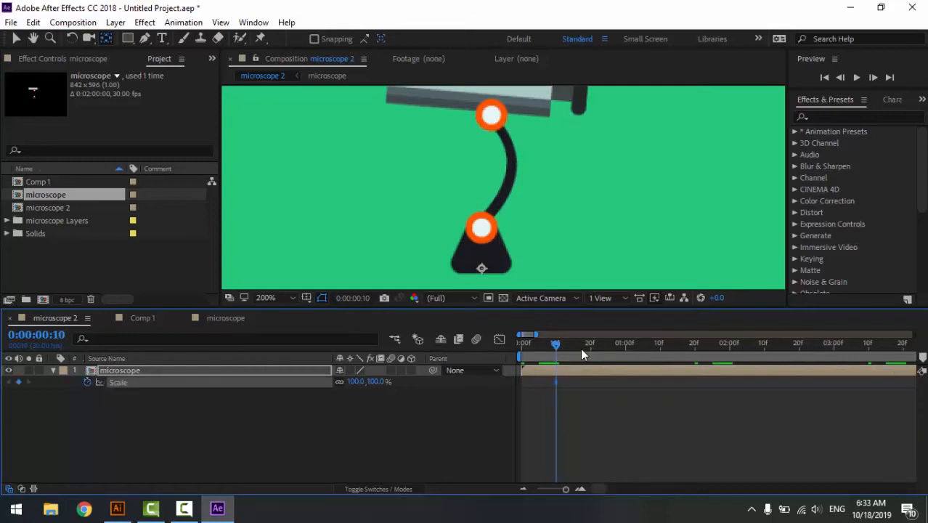
- Add a 0% Scale keyframe on the microscope layer at 0:00:00:00 and preview the scale-up
{"action": "left_click_drag", "start_coordinate": [554, 354], "coordinate": [520, 362]}
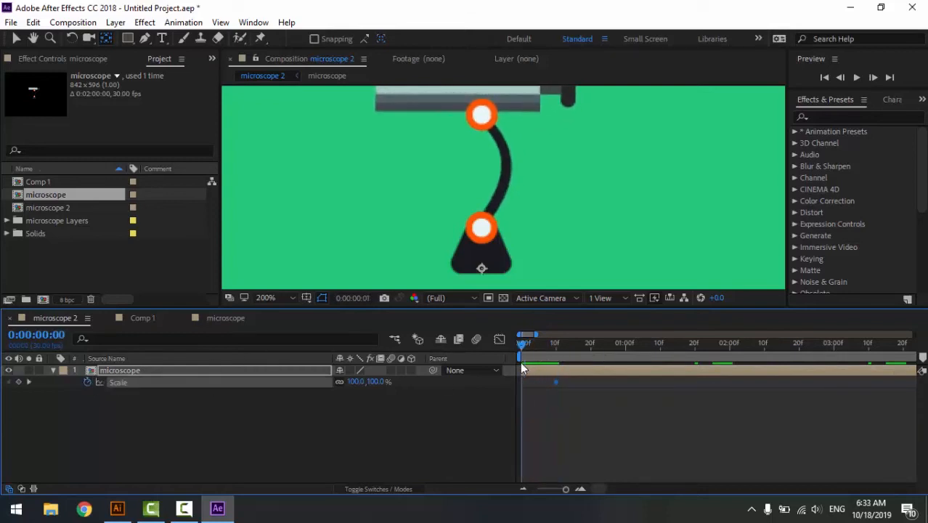
{"action": "left_click", "coordinate": [18, 382]}
{"action": "left_click", "coordinate": [376, 382]}
{"action": "type", "text": "0"}
{"action": "key", "text": "Return"}
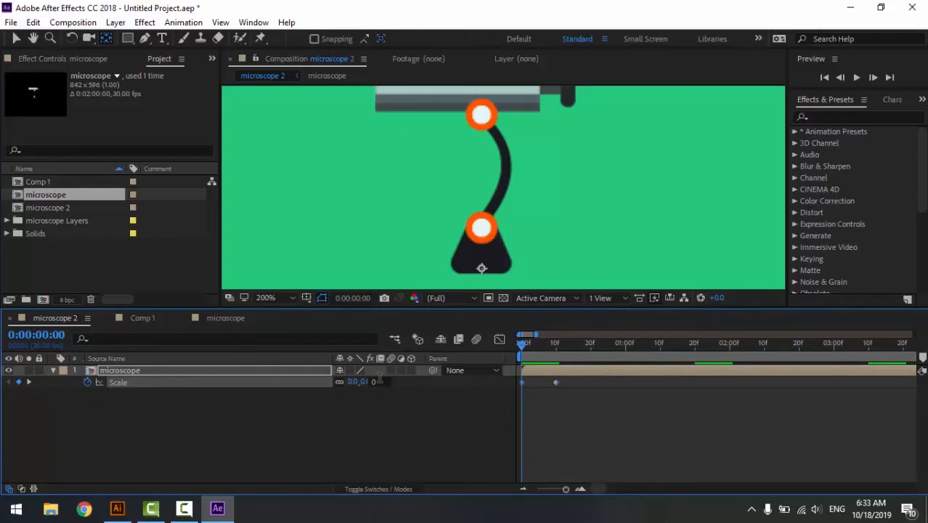
{"action": "key", "text": "space"}
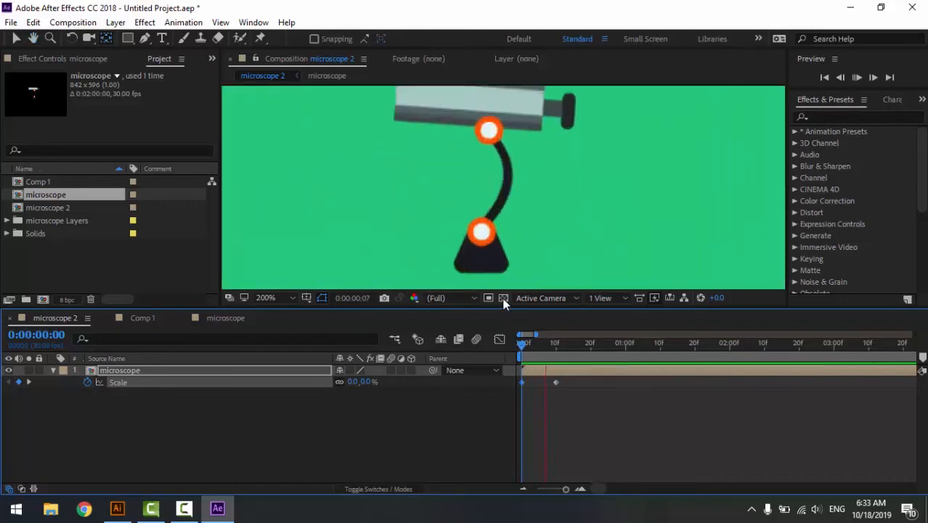
- Scrub through the scale-up and undo the 0% Scale value on the microscope layer at 0:00:00:00
{"action": "left_click_drag", "start_coordinate": [565, 351], "coordinate": [539, 348]}
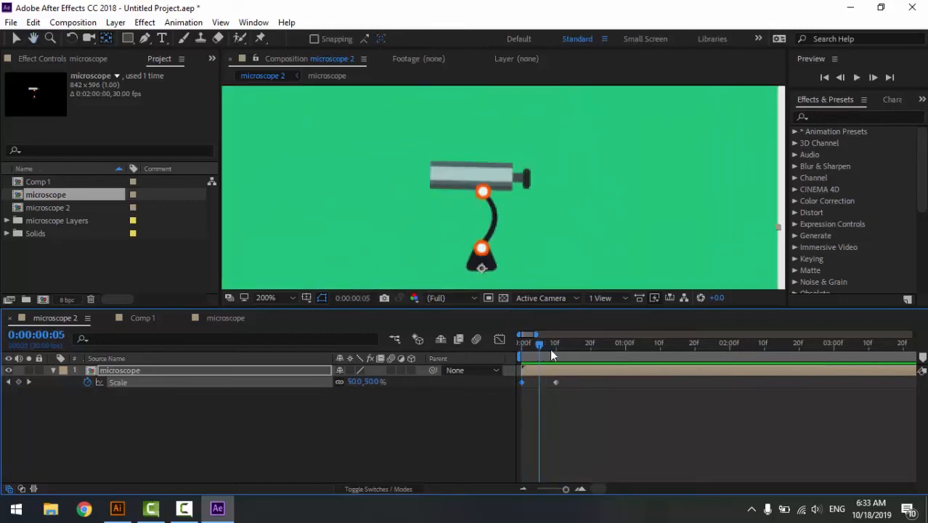
{"action": "key", "text": "ctrl+z"}
{"action": "key", "text": "ctrl+z"}
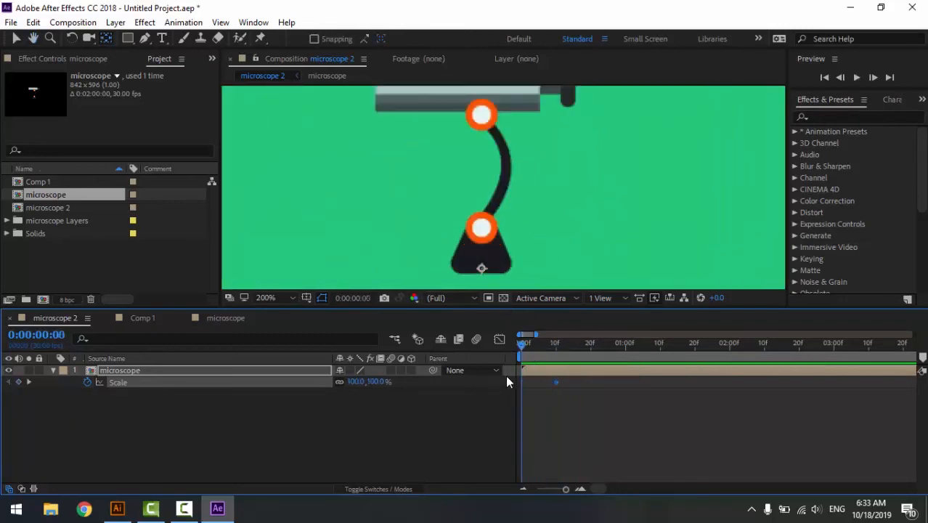
{"action": "key", "text": "ctrl+shift+z"}
{"action": "left_click", "coordinate": [430, 425]}
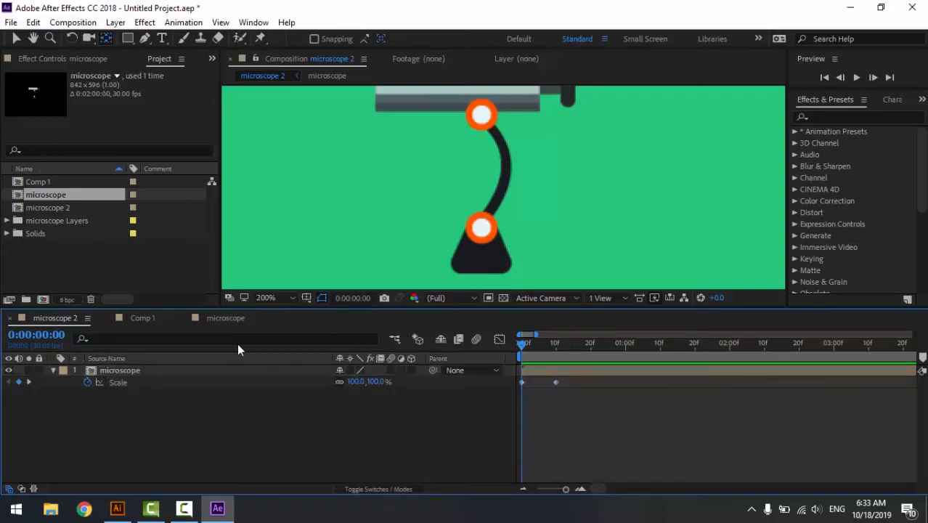
- Cut the Turquoise Solid 1 background layer from the microscope composition and preview microscope 2
{"action": "left_click", "coordinate": [227, 322]}
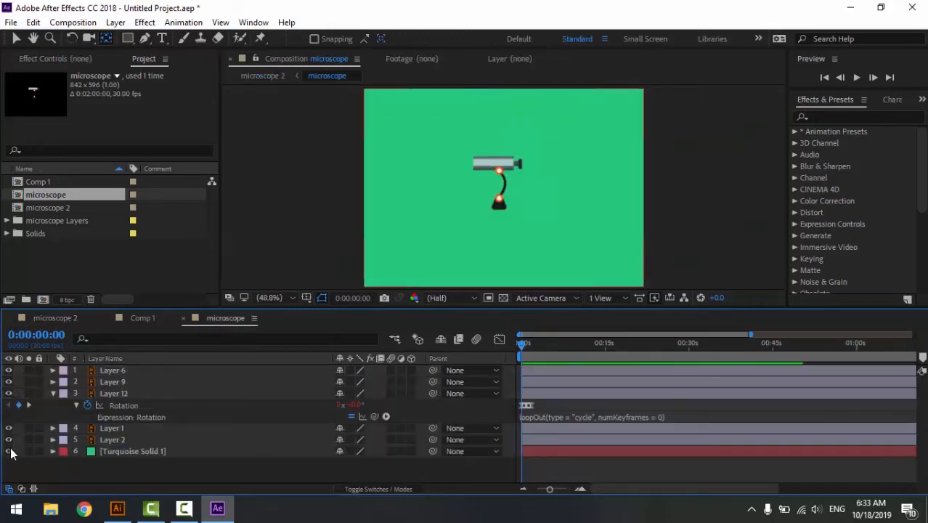
{"action": "left_click", "coordinate": [143, 452]}
{"action": "key", "text": "ctrl+x"}
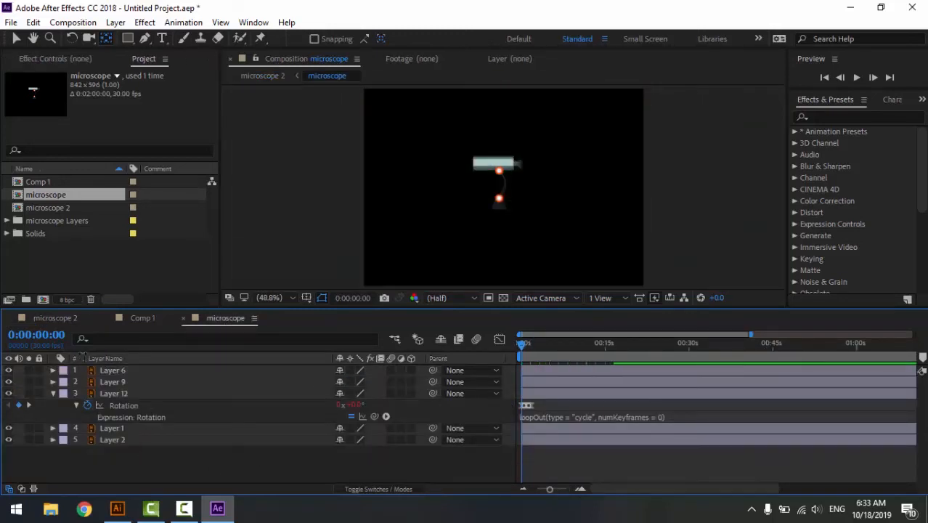
{"action": "left_click", "coordinate": [59, 319]}
{"action": "key", "text": "space"}
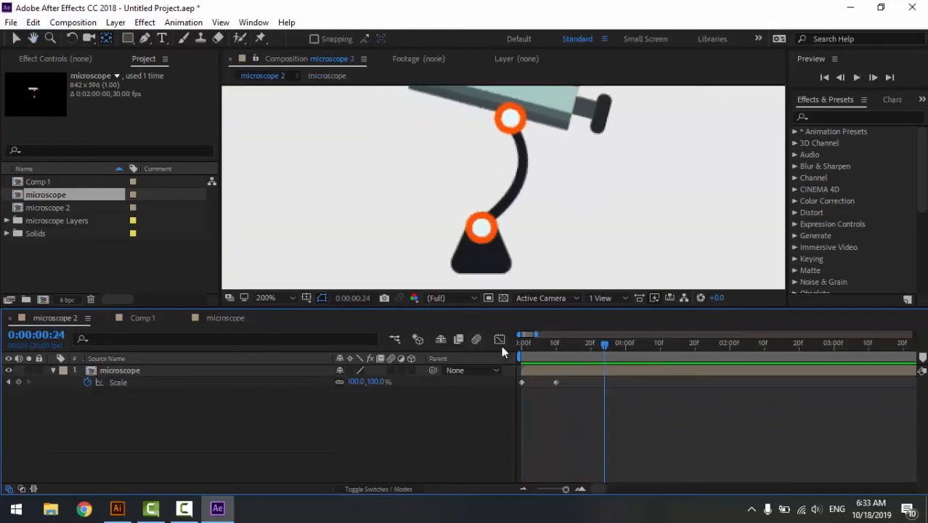
{"action": "key", "text": "space"}
- Set the microscope layer's Scale keyframe at 0:00:00:00 to 0% and preview the scale-up
{"action": "left_click", "coordinate": [522, 382]}
{"action": "left_click", "coordinate": [378, 380]}
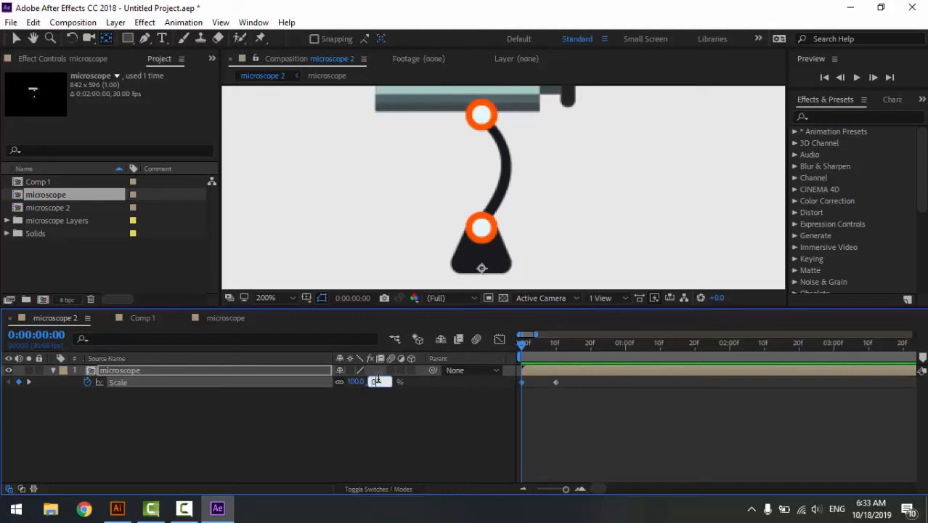
{"action": "type", "text": "0"}
{"action": "key", "text": "Return"}
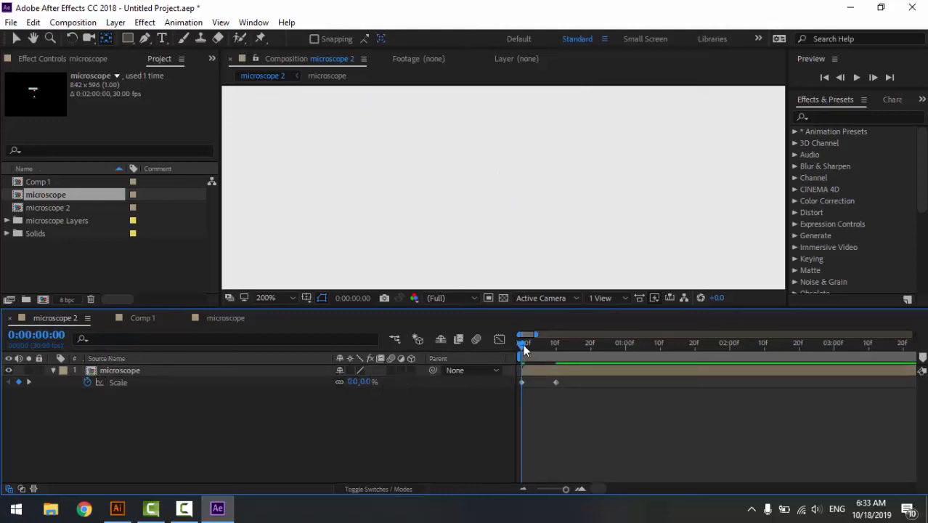
{"action": "key", "text": "space"}
{"action": "key", "text": "space"}
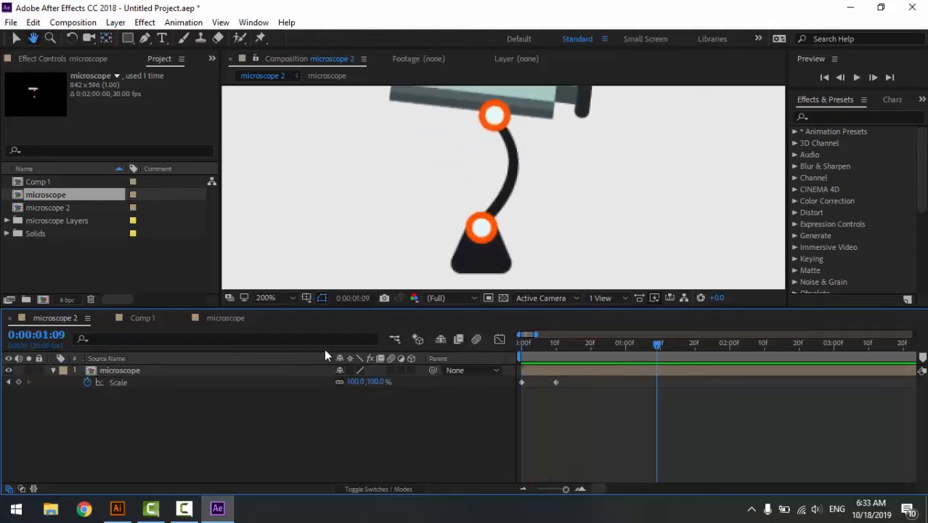
- Fit the whole microscope 2 frame in the viewer and play the animation from the start
{"action": "left_click", "coordinate": [289, 299]}
{"action": "left_click", "coordinate": [298, 64]}
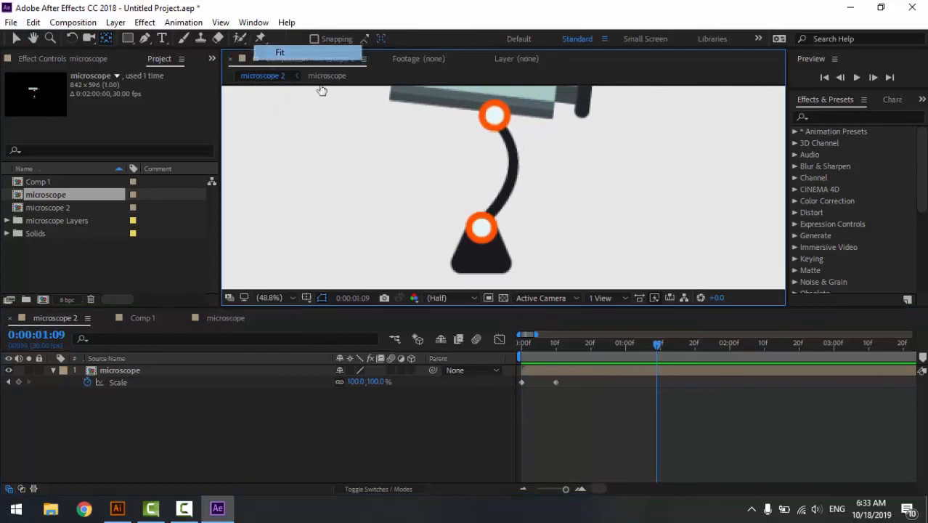
{"action": "key", "text": "space"}
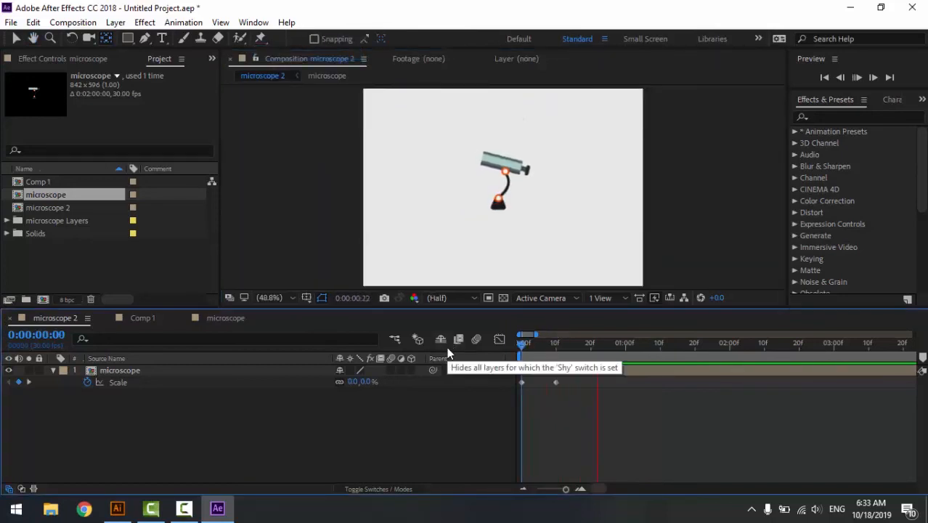
{"action": "key", "text": "space"}
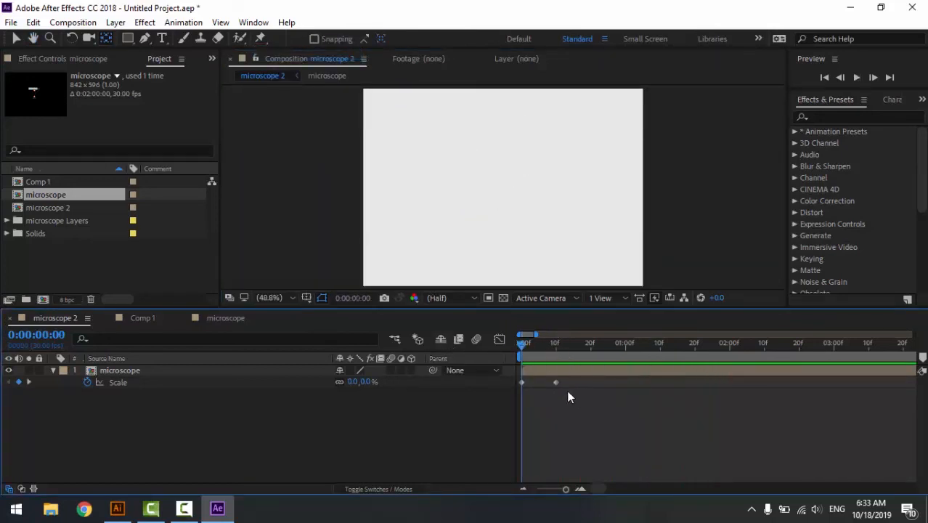
- Apply Easy Ease to both Scale keyframes of the microscope layer and preview the result
{"action": "right_click", "coordinate": [557, 383]}
{"action": "mouse_move", "coordinate": [668, 373]}
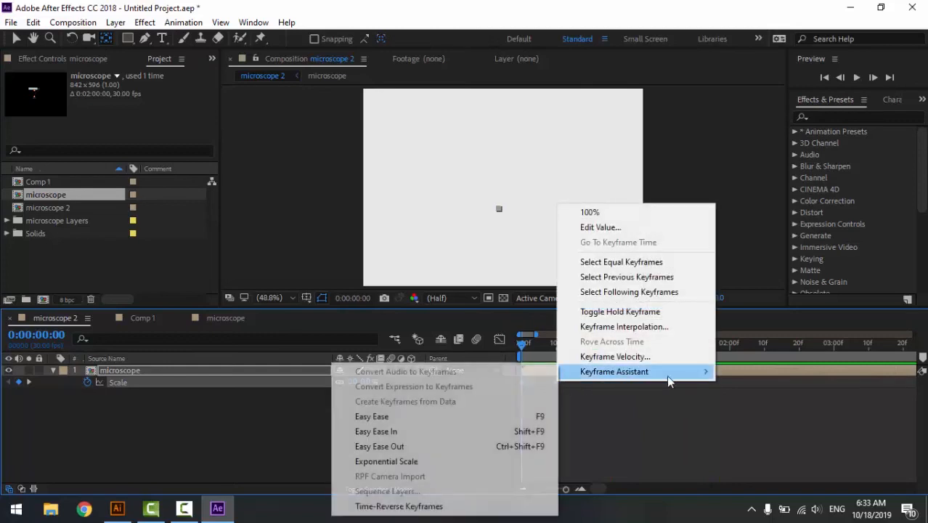
{"action": "left_click", "coordinate": [519, 417]}
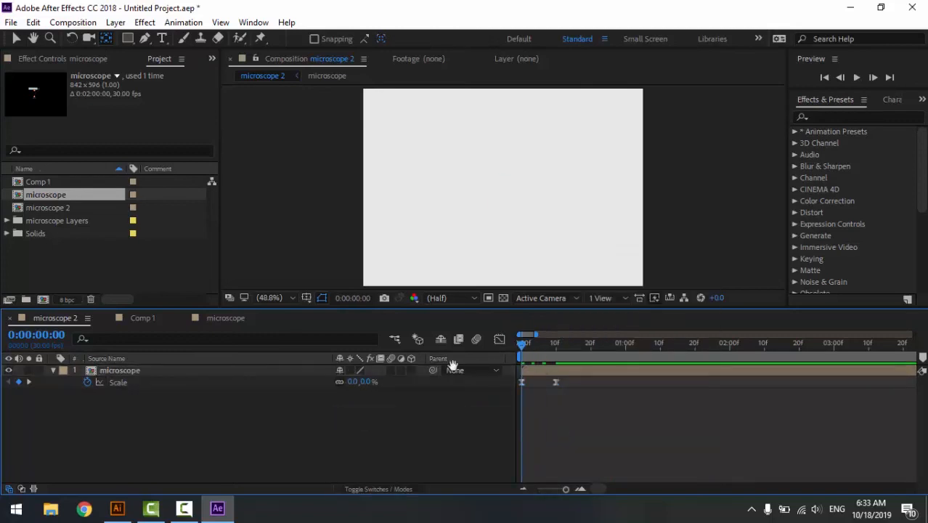
{"action": "key", "text": "space"}
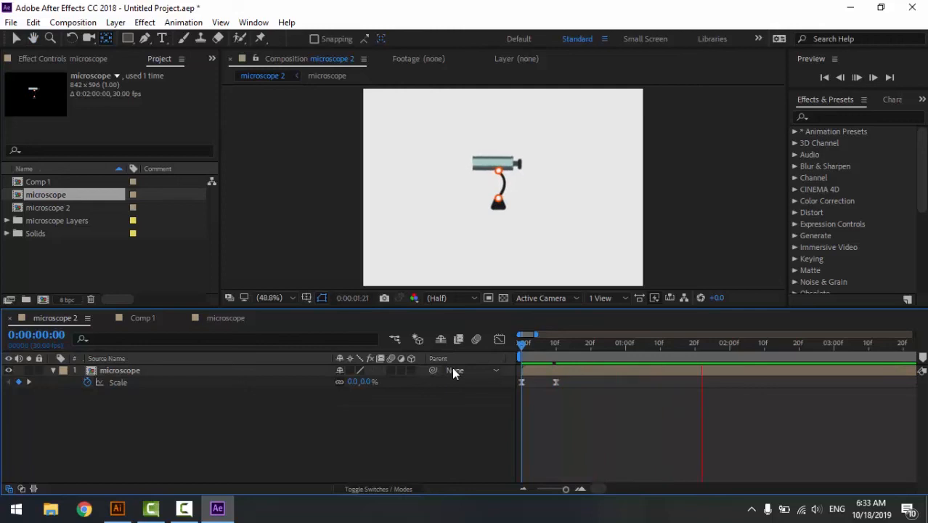
{"action": "key", "text": "space"}
- Replay microscope 2 from the start and move the 100% Scale keyframe earlier to about 0:00:00:06 for a faster scale-up
{"action": "left_click", "coordinate": [220, 320]}
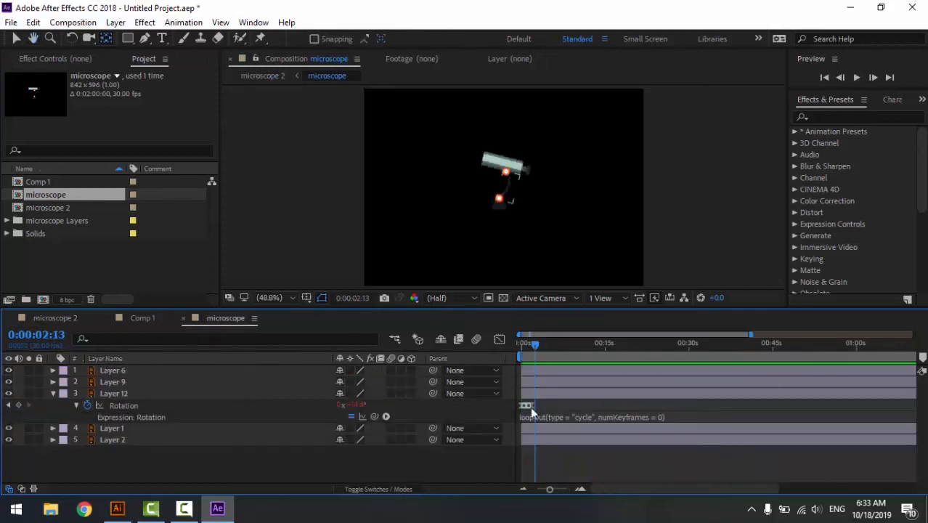
{"action": "left_click", "coordinate": [56, 318]}
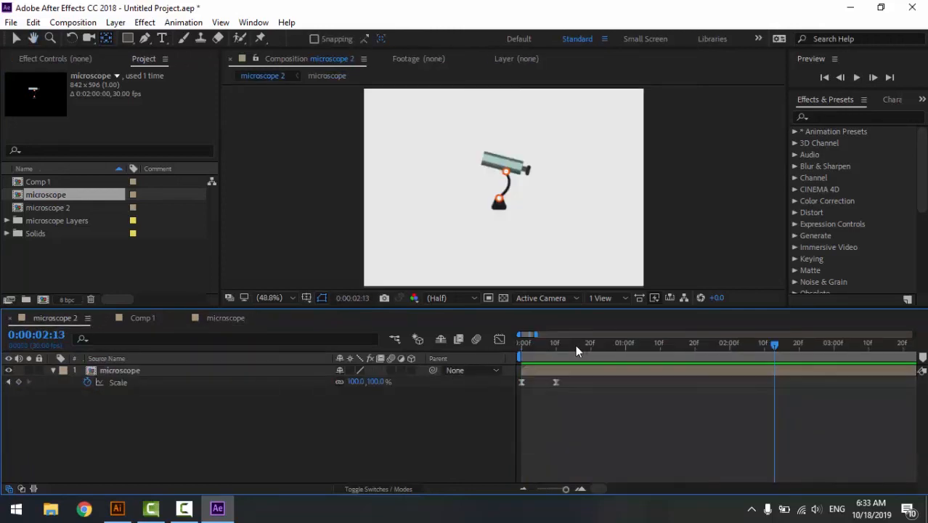
{"action": "left_click_drag", "start_coordinate": [576, 347], "coordinate": [508, 361]}
{"action": "key", "text": "space"}
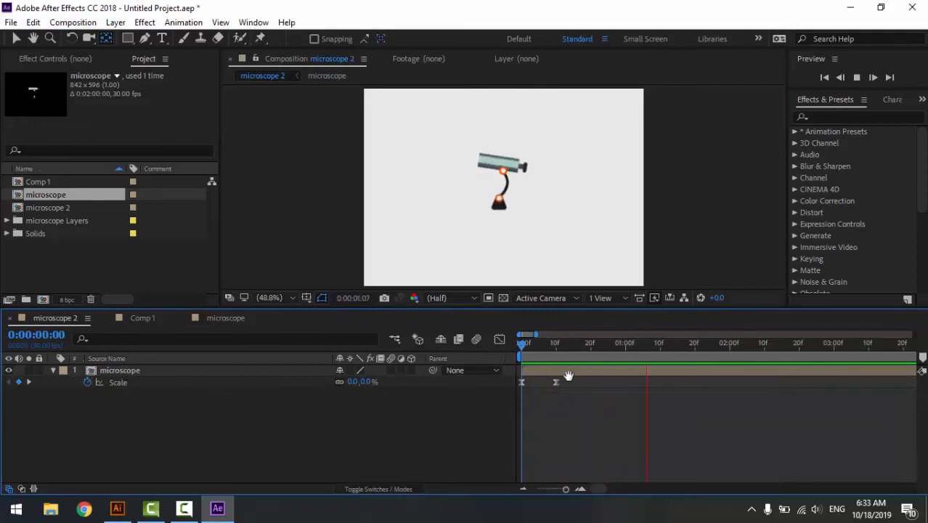
{"action": "left_click_drag", "start_coordinate": [557, 383], "coordinate": [544, 382]}
{"action": "key", "text": "space"}
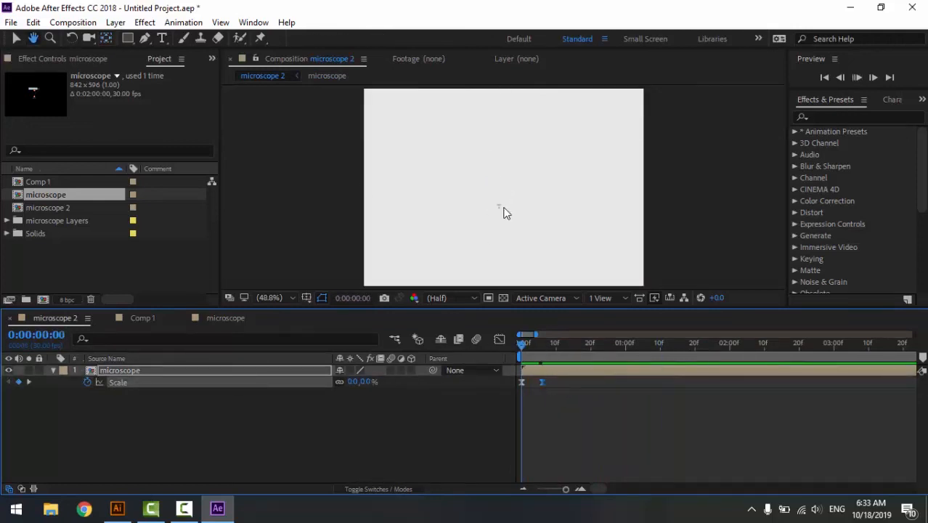